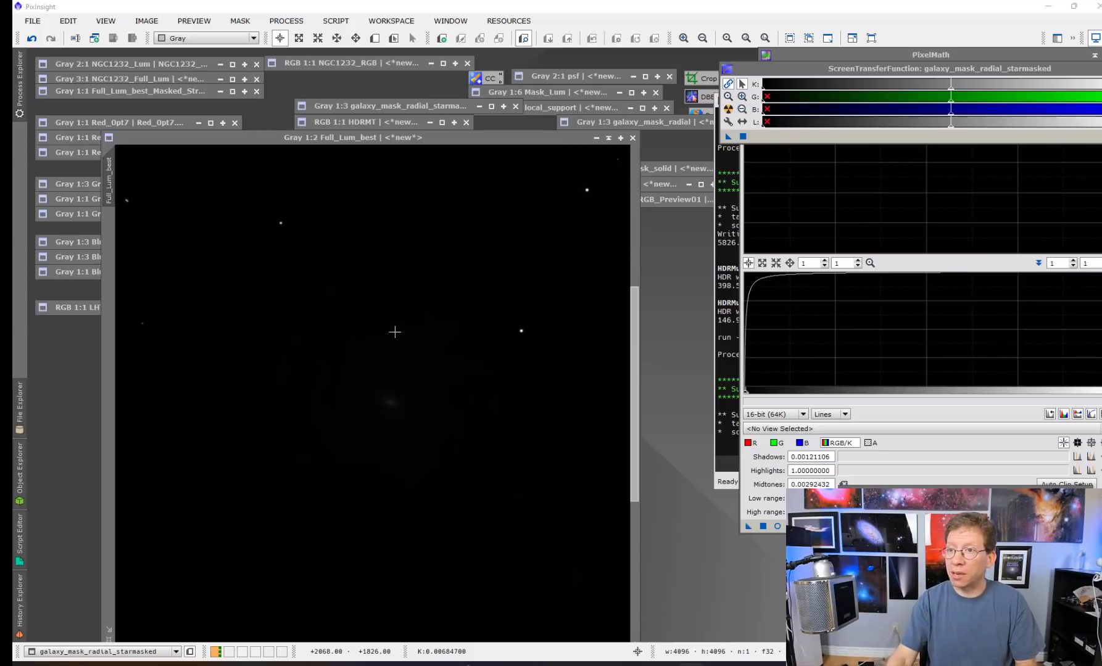
Step: Auto-stretch Full_Lum_best with STF, then soften the stretch so the galaxy and companion show
click(395, 257)
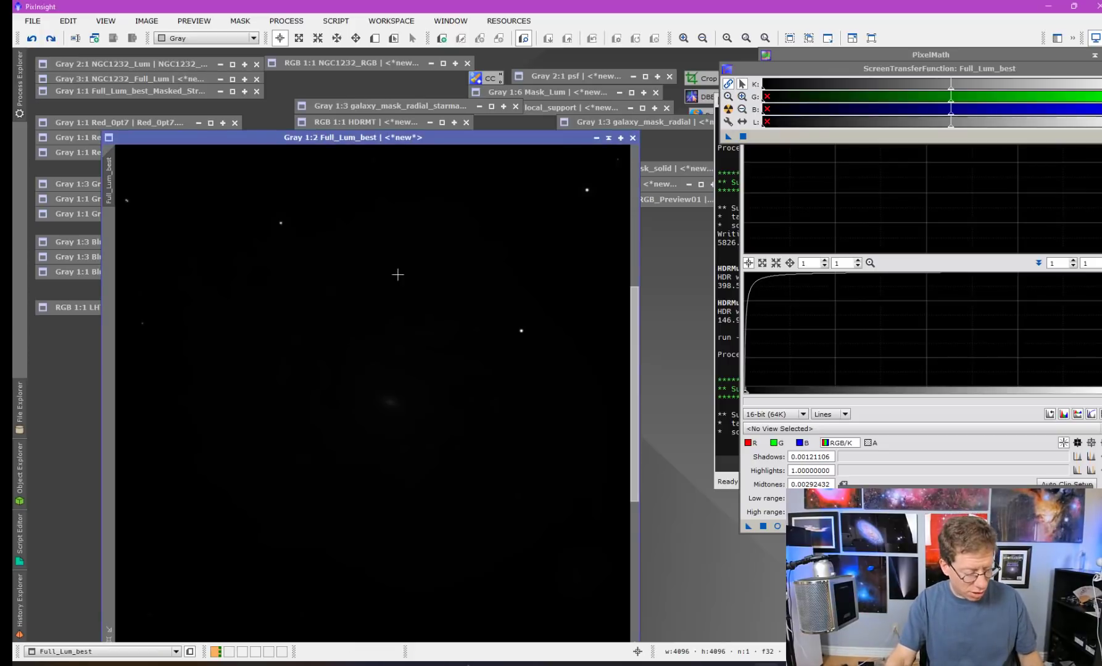
key(ctrl+a)
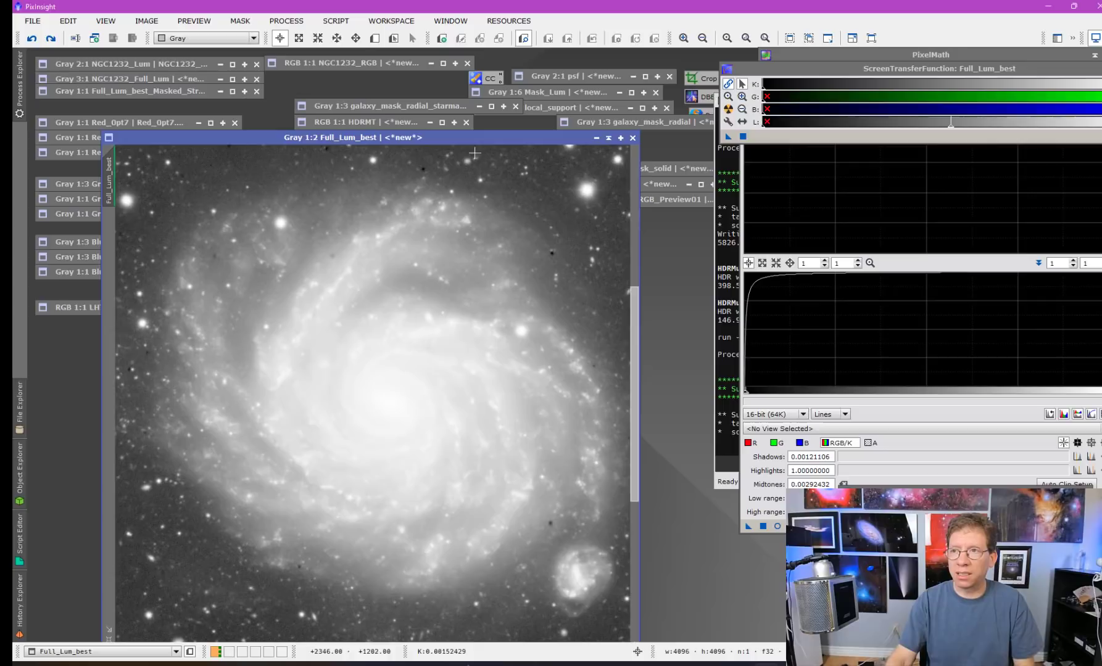
drag(454, 144, 459, 124)
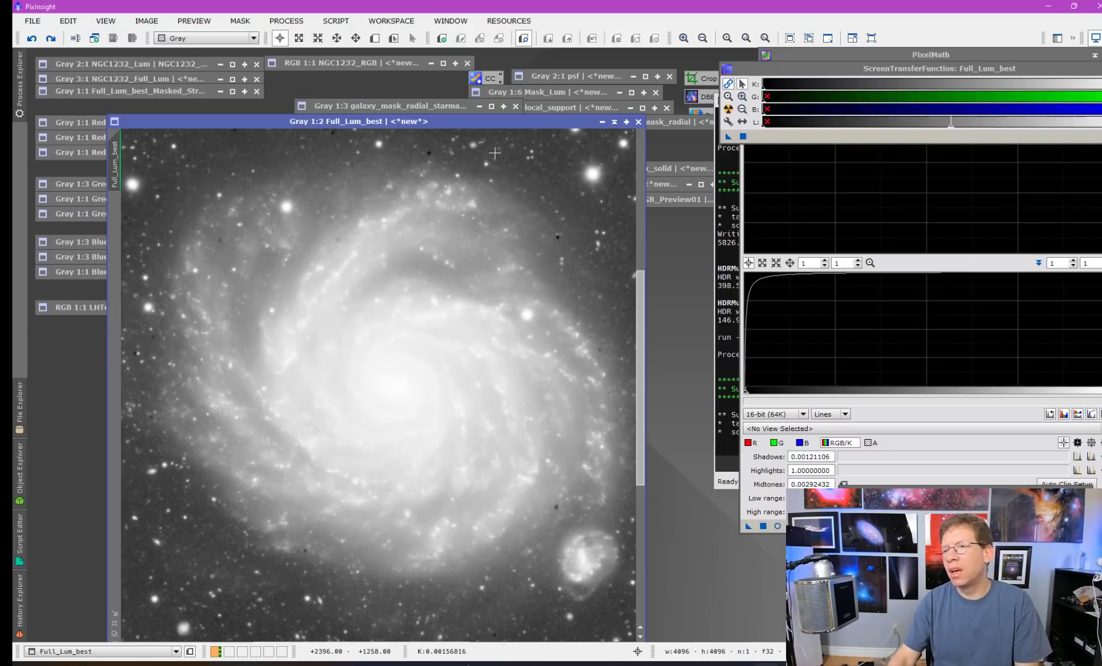
mouse_move(769, 69)
mouse_down()
mouse_move(736, 68)
mouse_move(748, 90)
mouse_move(789, 85)
mouse_move(743, 91)
mouse_up()
click(741, 91)
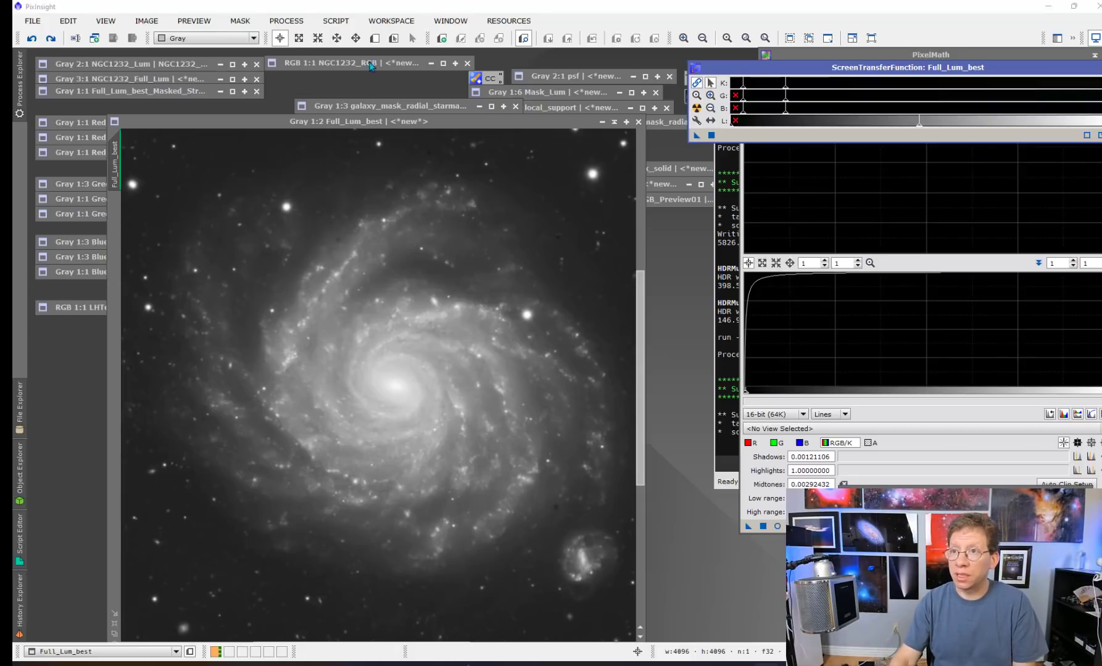
click(376, 39)
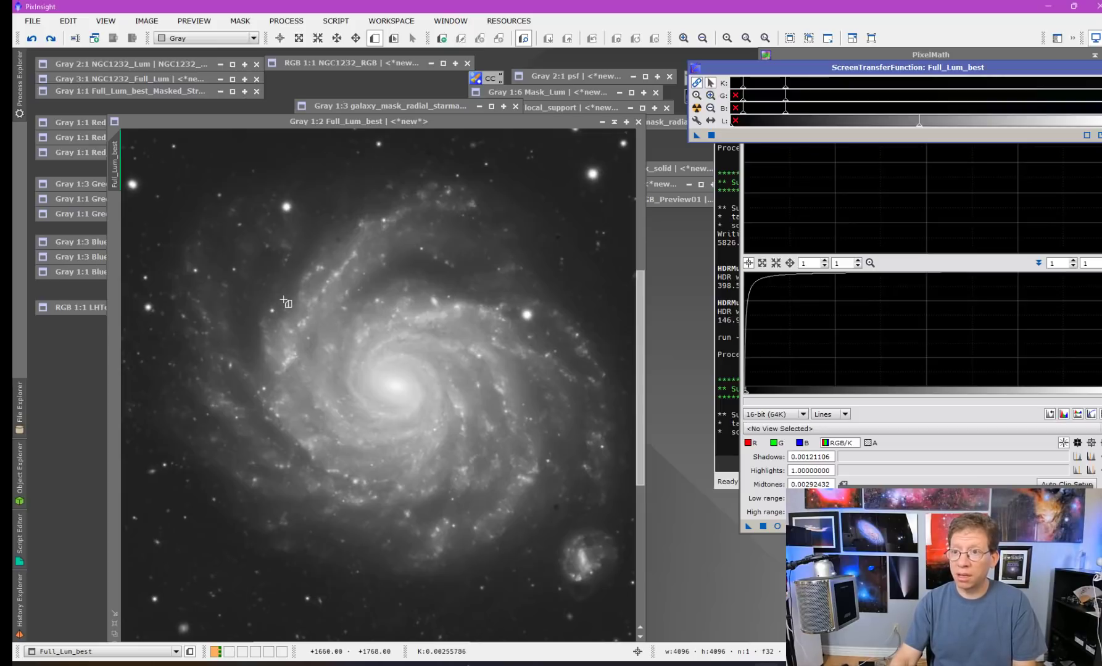
Step: Draw Preview01 around the galaxy core and switch to viewing it
drag(257, 259, 533, 518)
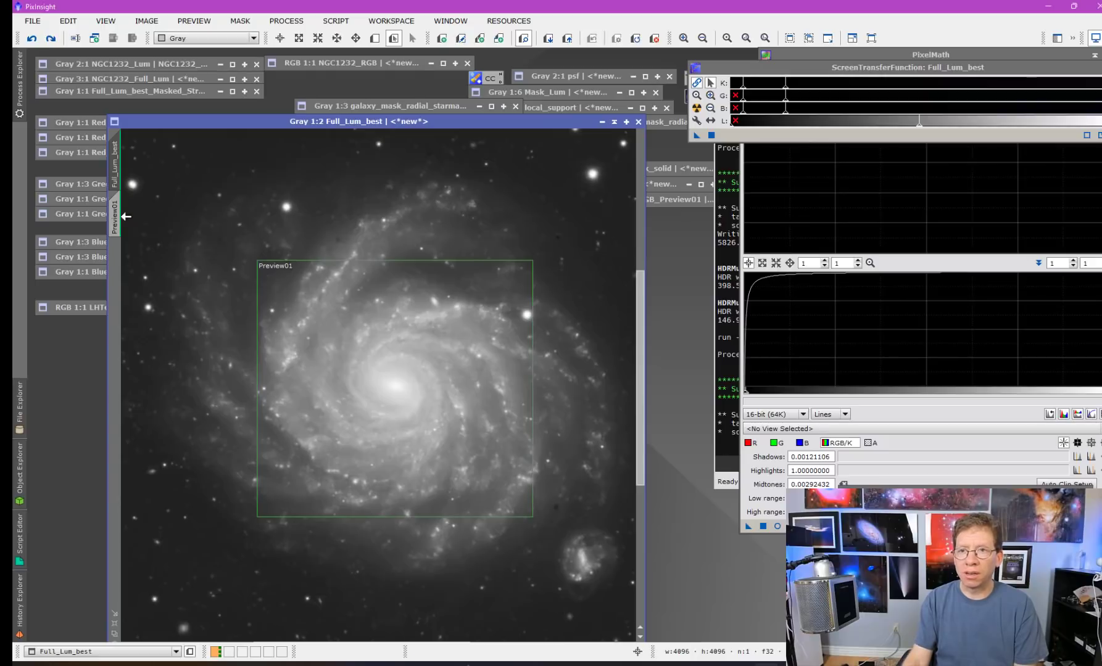
click(115, 217)
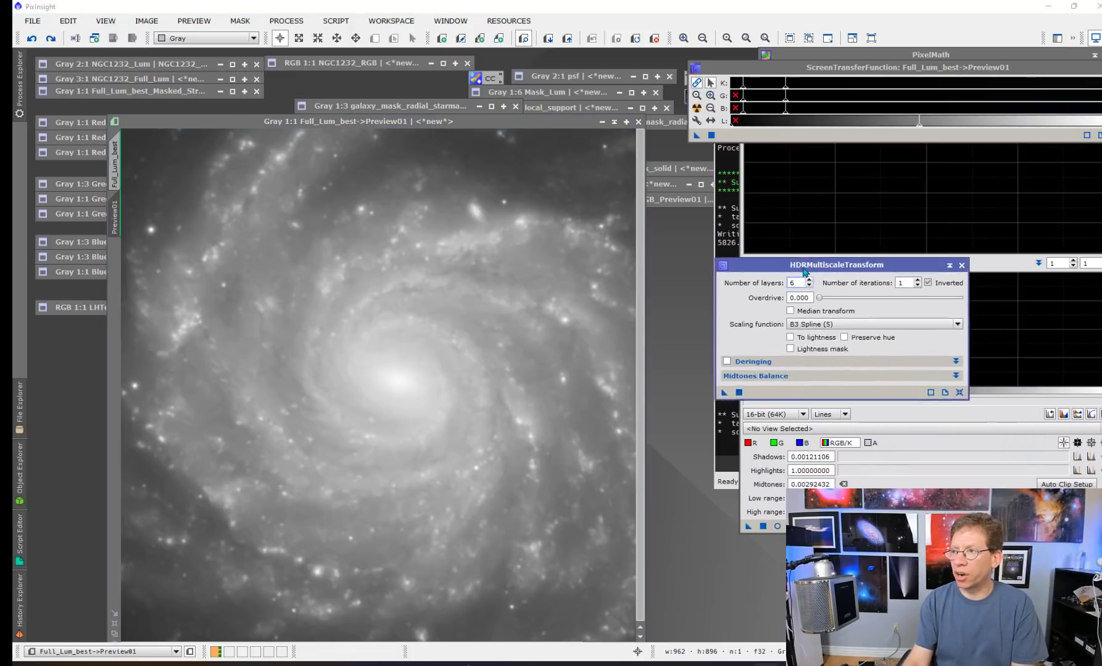
Step: Apply HDRMultiscaleTransform with Lightness mask enabled to Preview01, then go back to the full image
drag(853, 324, 802, 262)
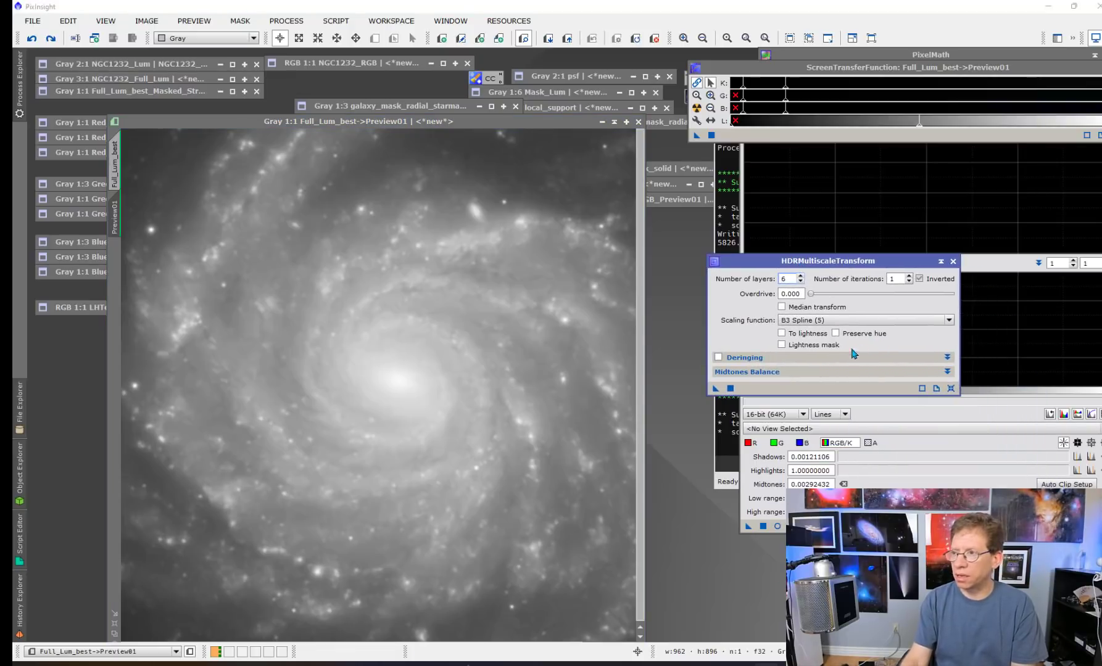
click(782, 345)
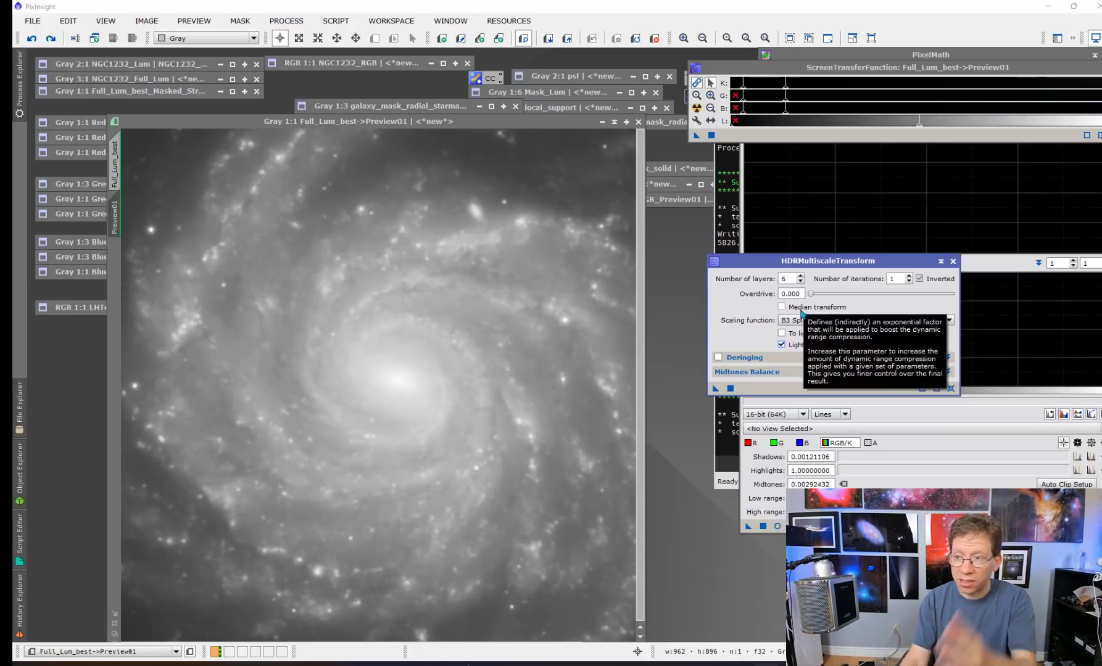
drag(717, 390, 487, 381)
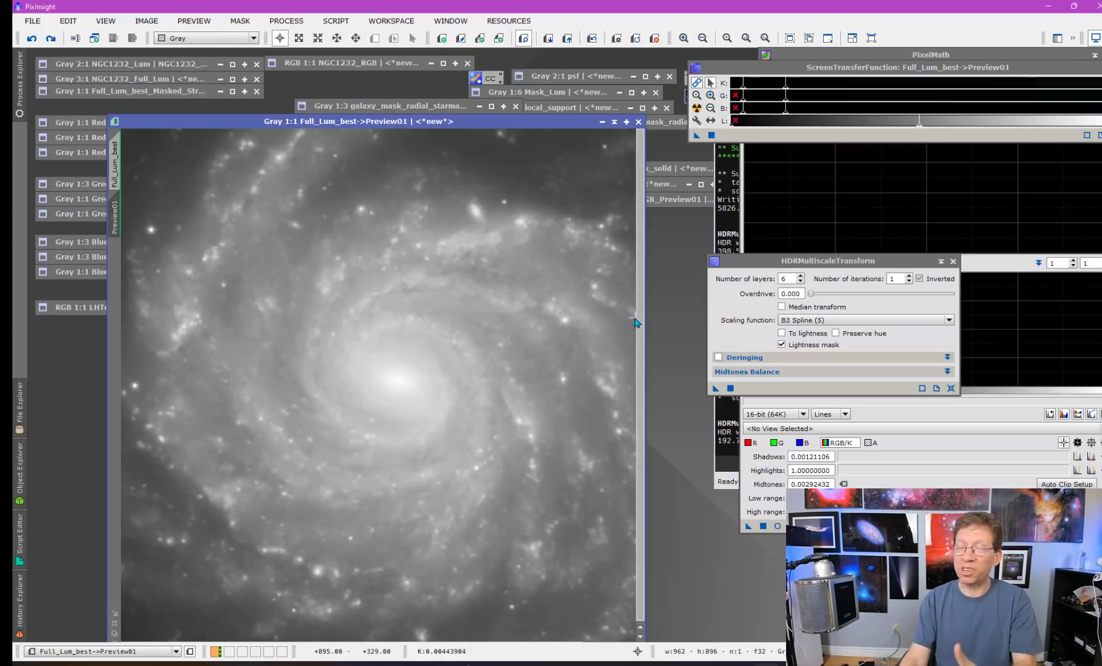
click(115, 164)
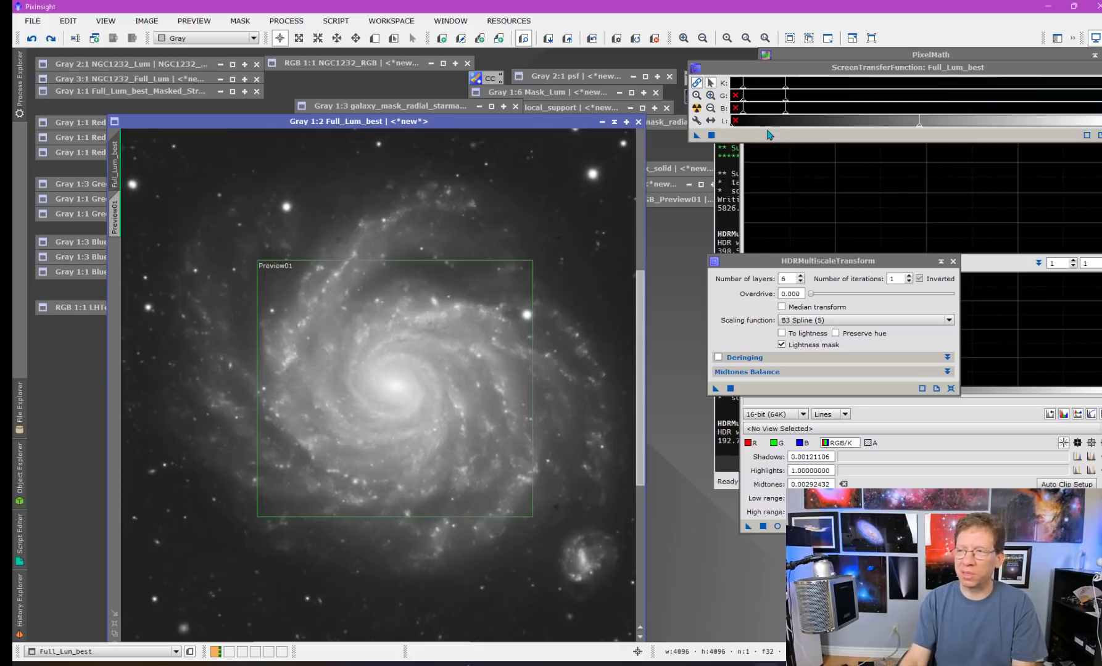
drag(697, 136, 821, 456)
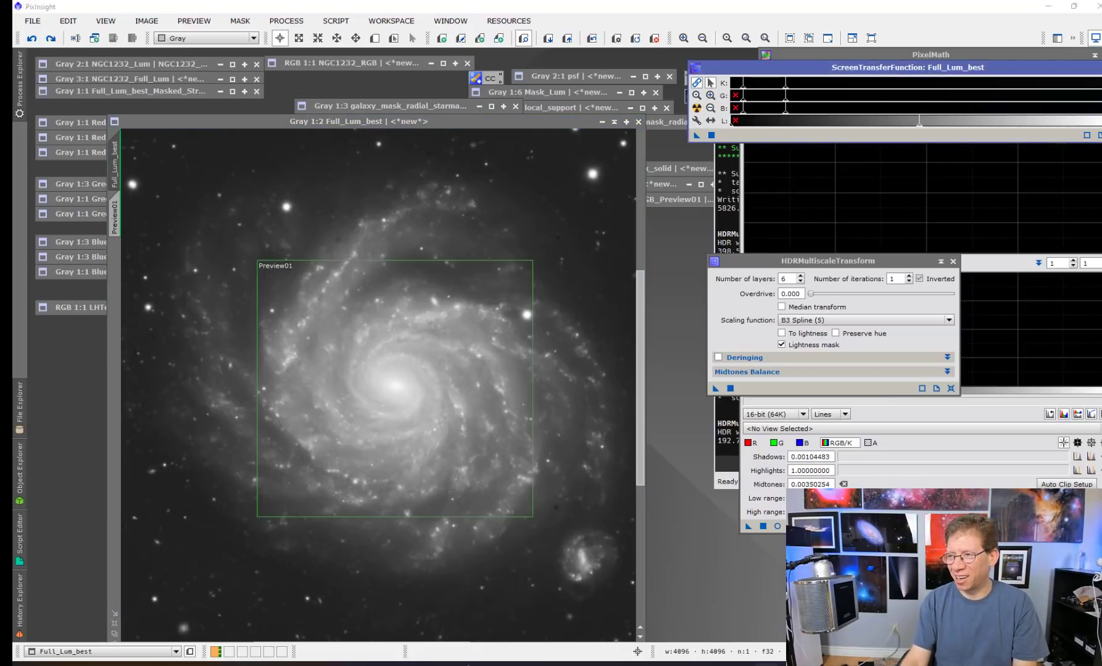
Step: Apply a HistogramTransformation stretch to Full_Lum_best and reset the STF on the image and Preview01
drag(749, 526, 489, 604)
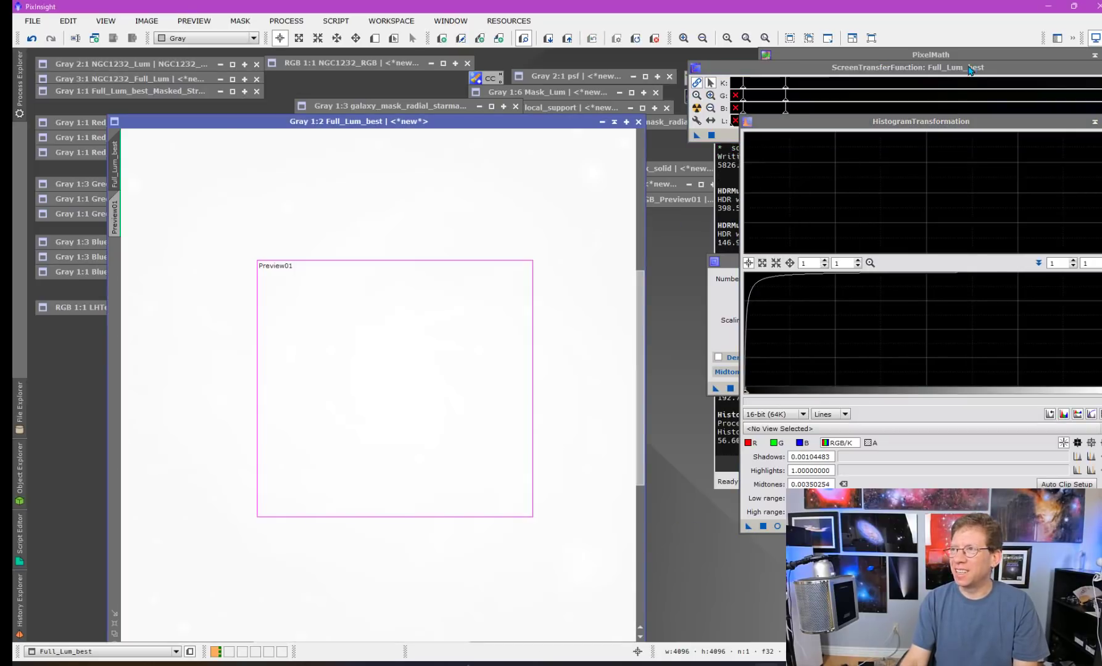
click(1091, 112)
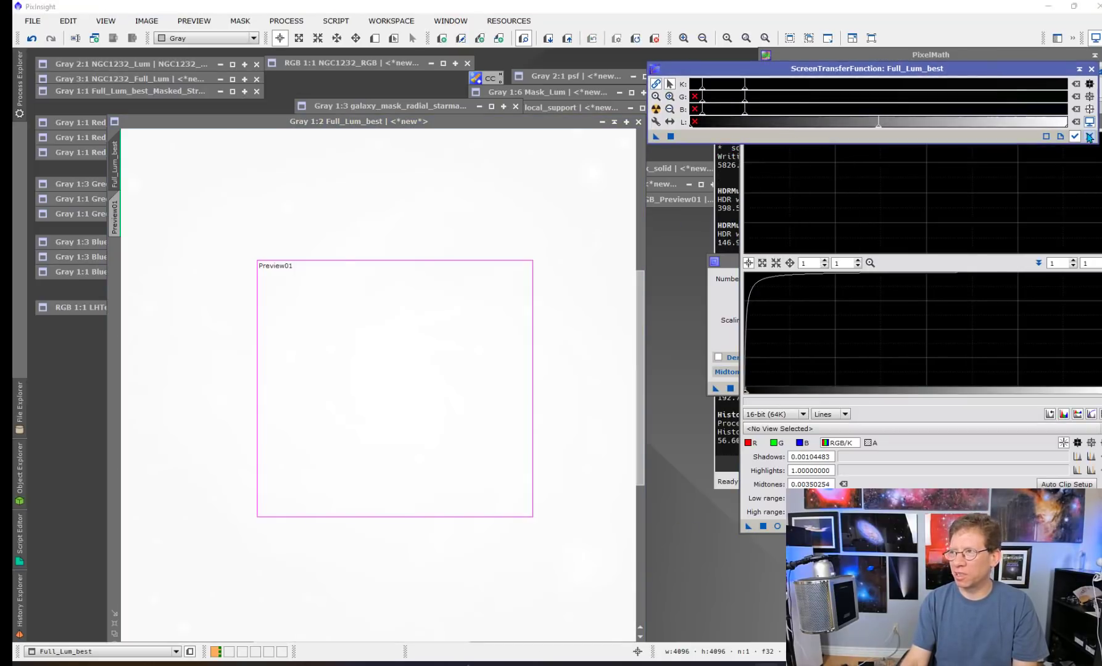
click(1089, 136)
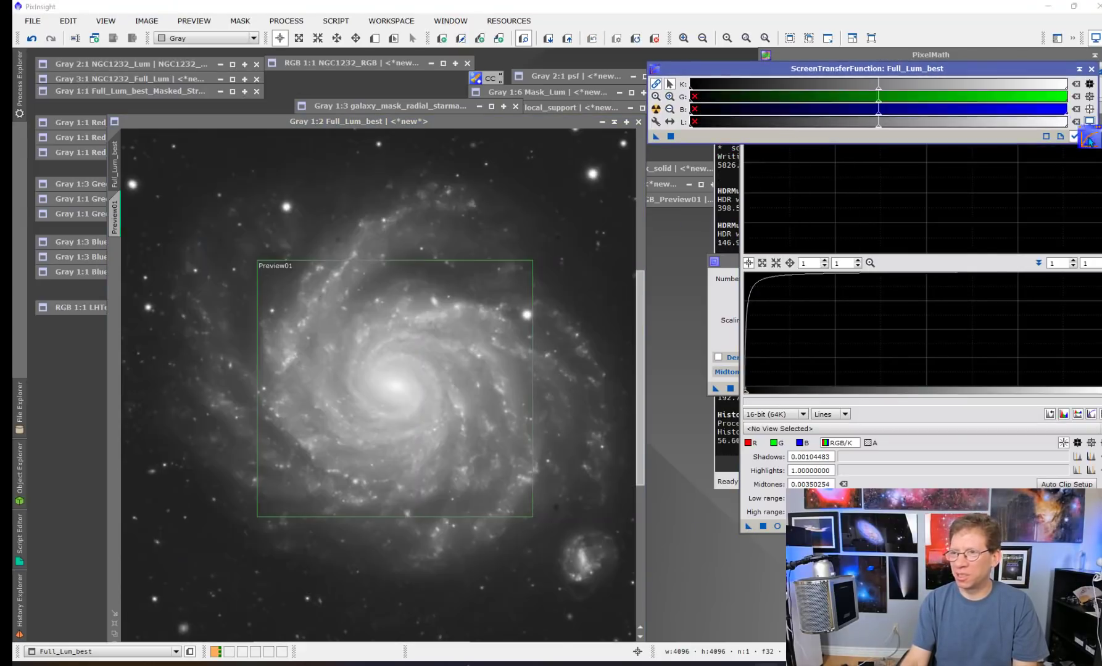
click(115, 217)
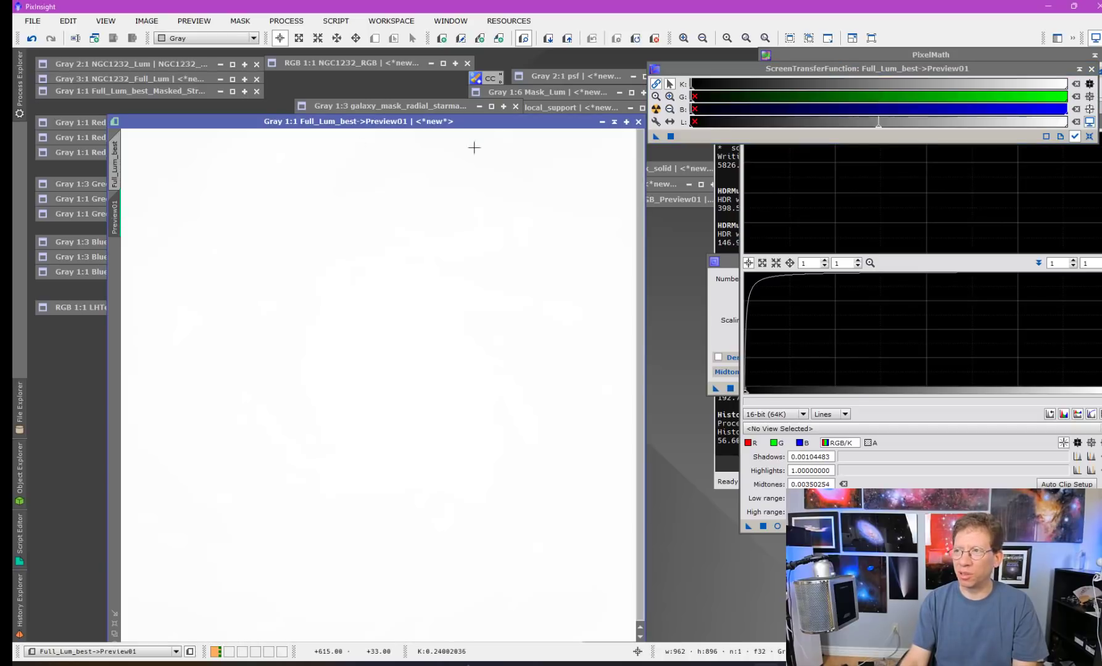
click(1089, 135)
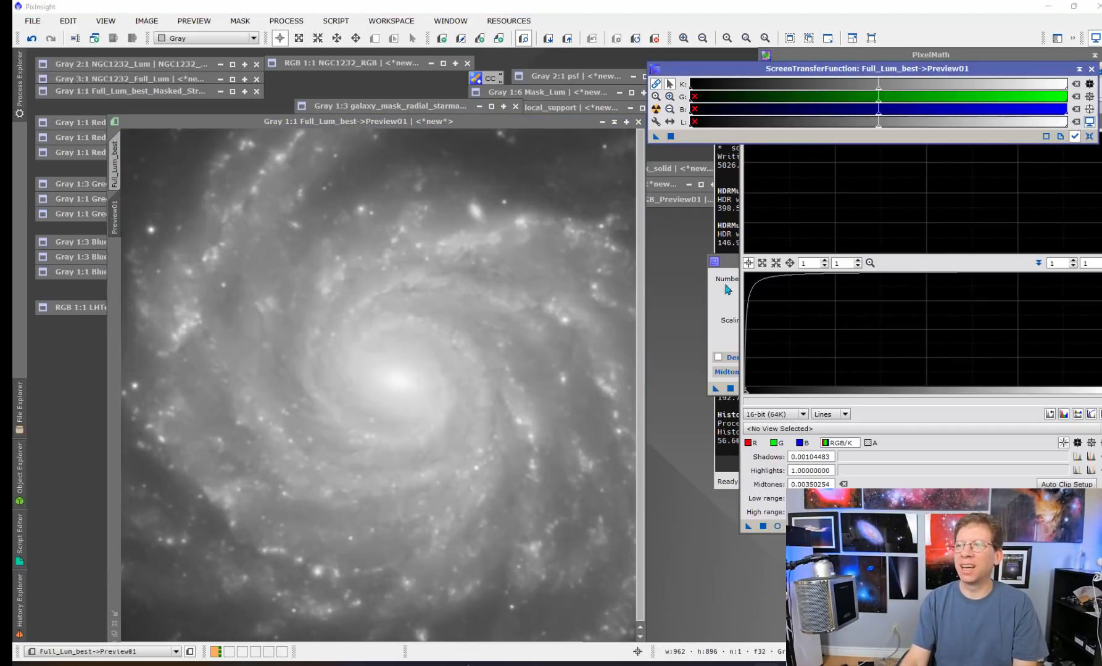
Step: Reapply HDRMultiscaleTransform to the stretched Preview01 and return to the full image
drag(729, 257, 719, 230)
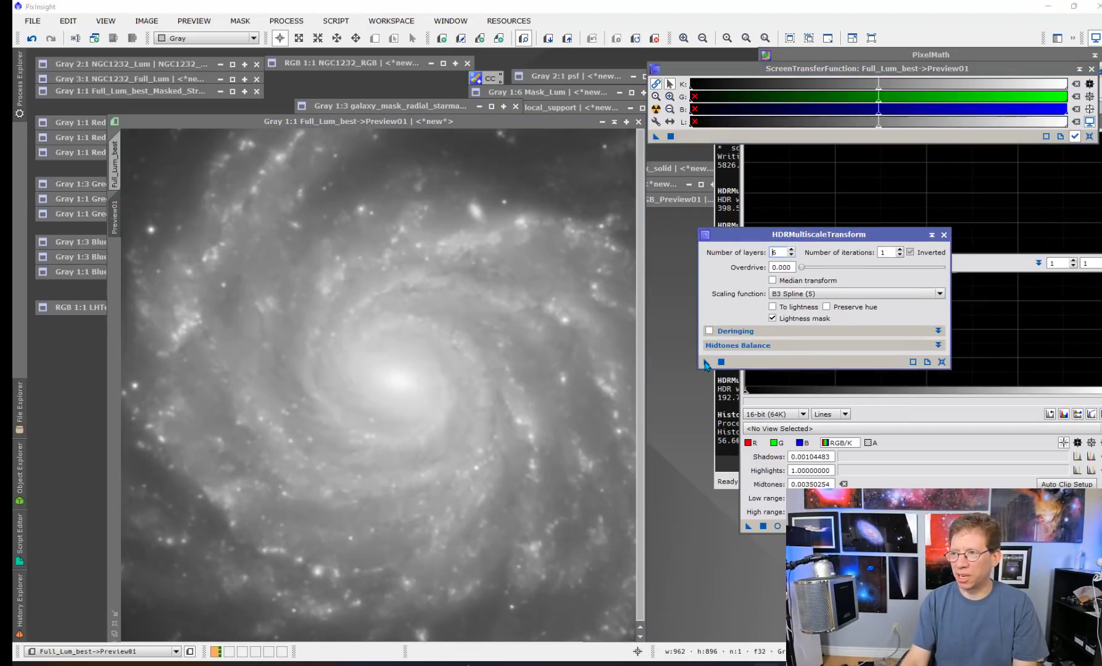
drag(706, 362, 515, 377)
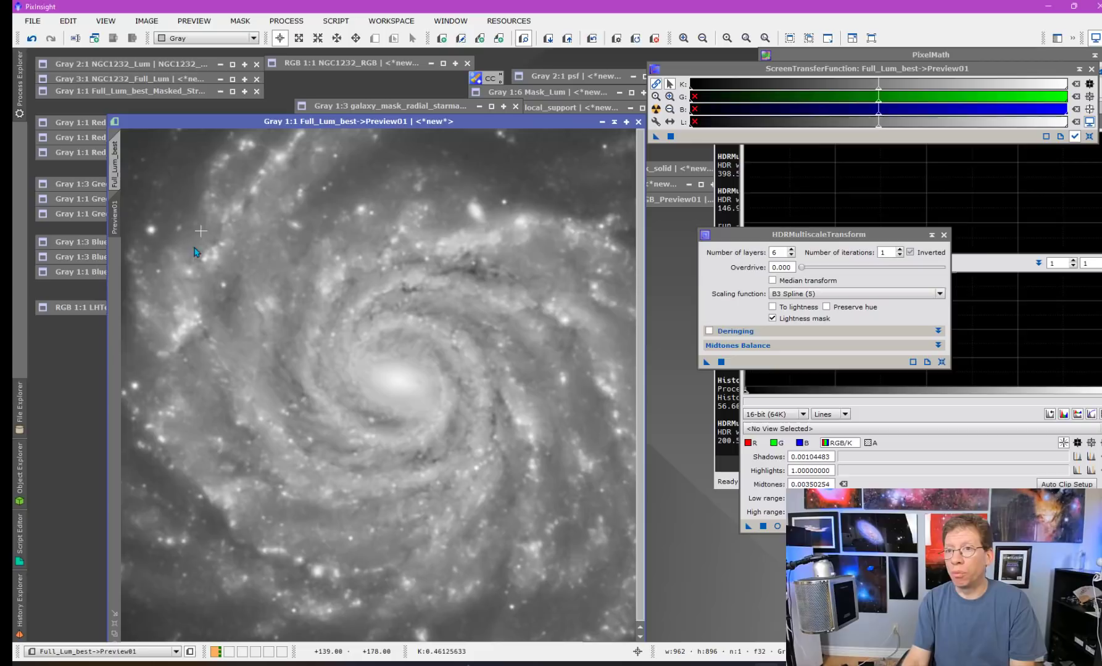
mouse_move(118, 208)
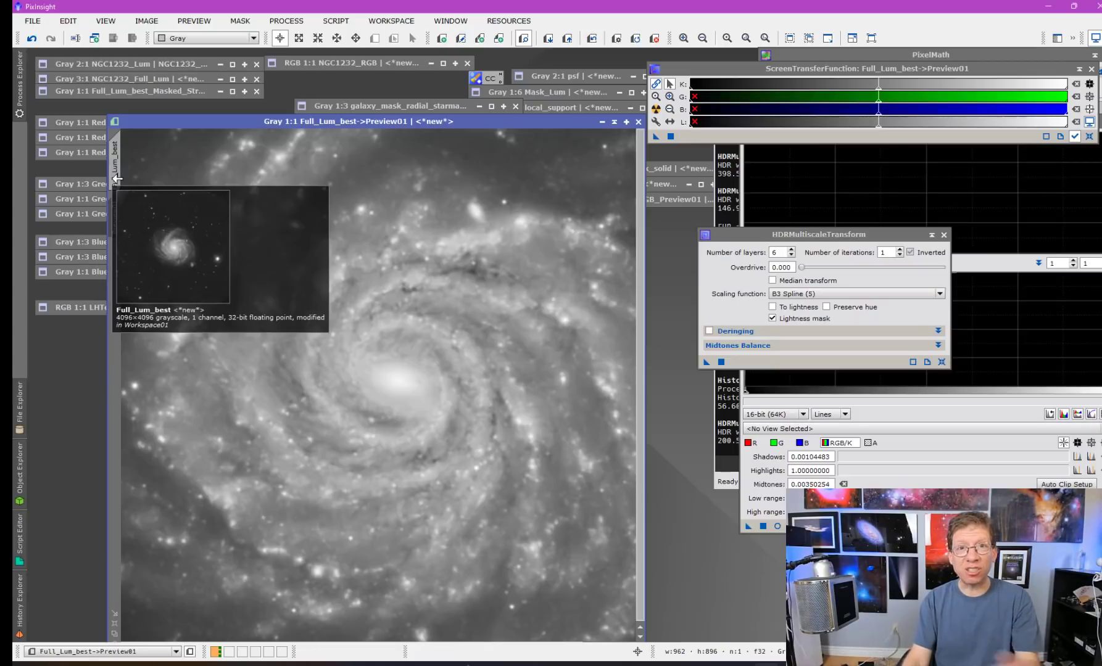
click(118, 179)
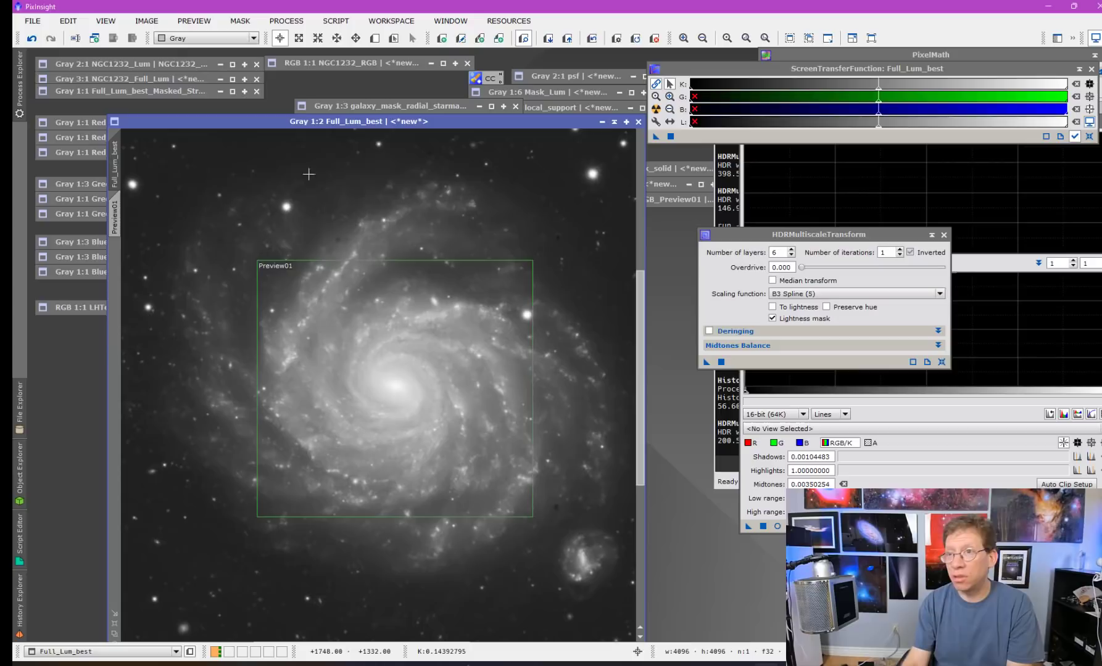
Step: Run the Substitute script with source Full_Lum_best->Preview01 and target Full_Lum_best
click(337, 22)
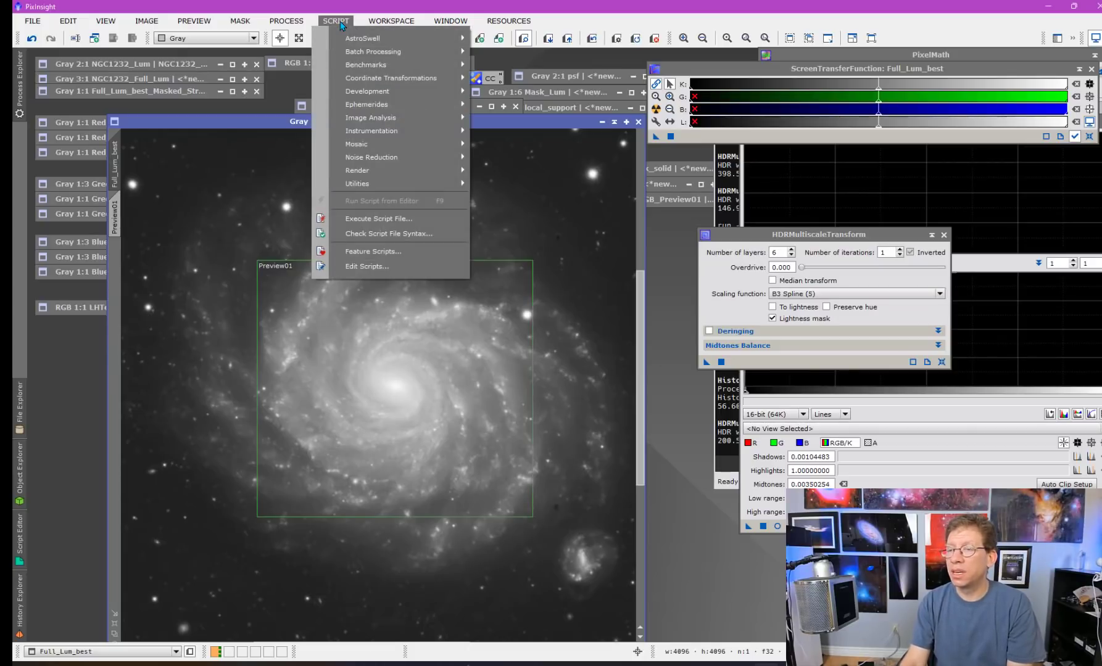
mouse_move(401, 183)
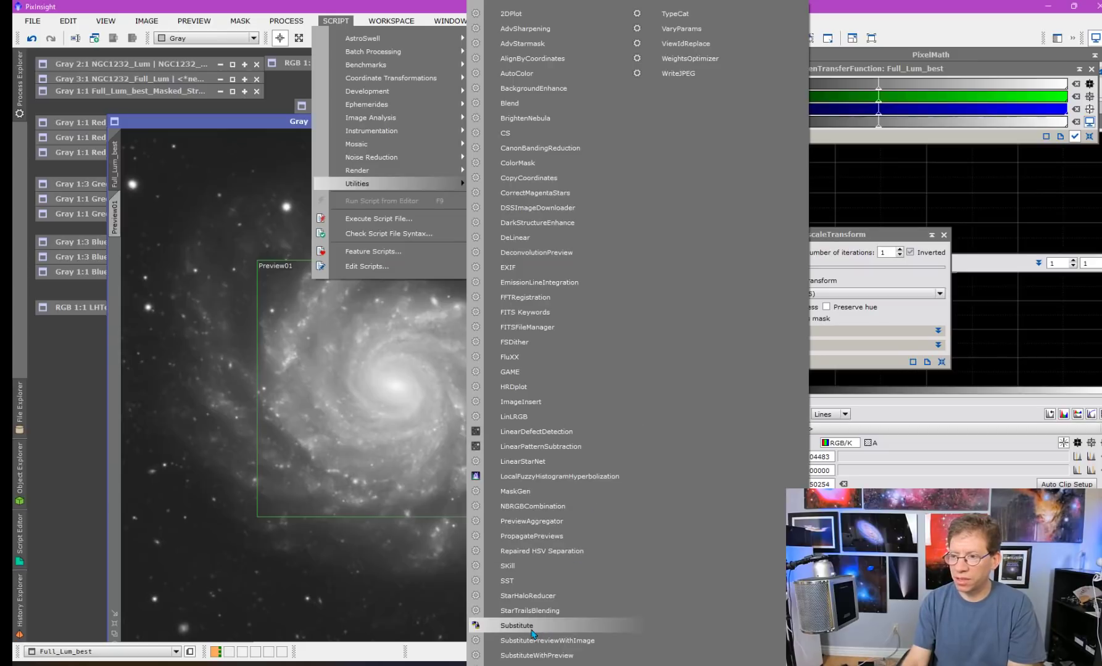
click(529, 628)
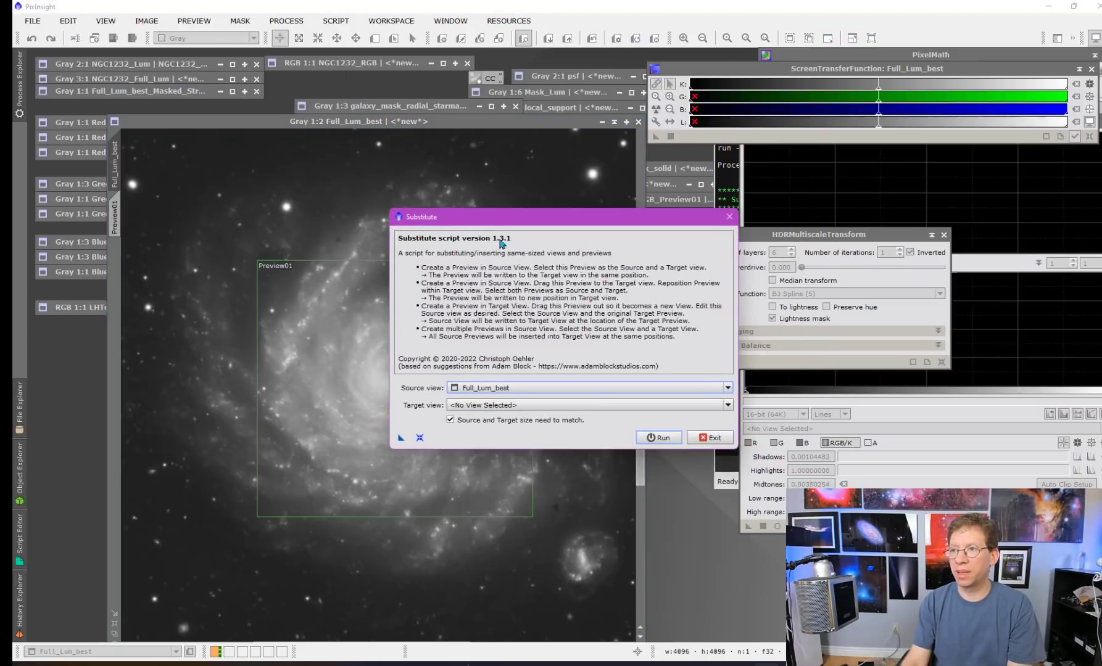
drag(485, 222, 743, 199)
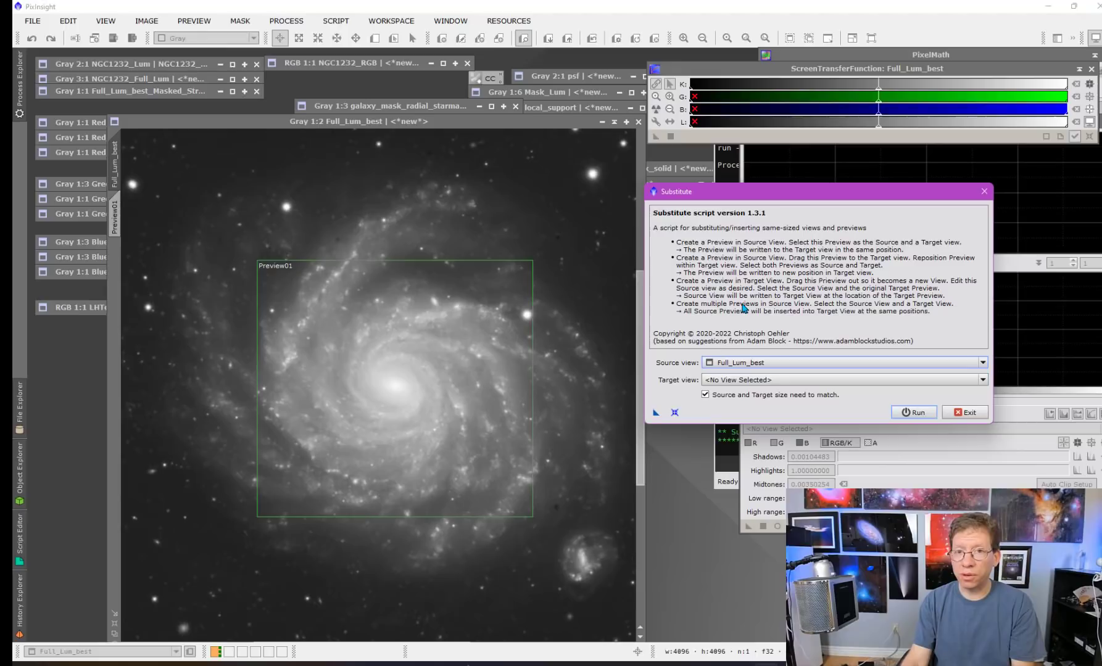
click(723, 365)
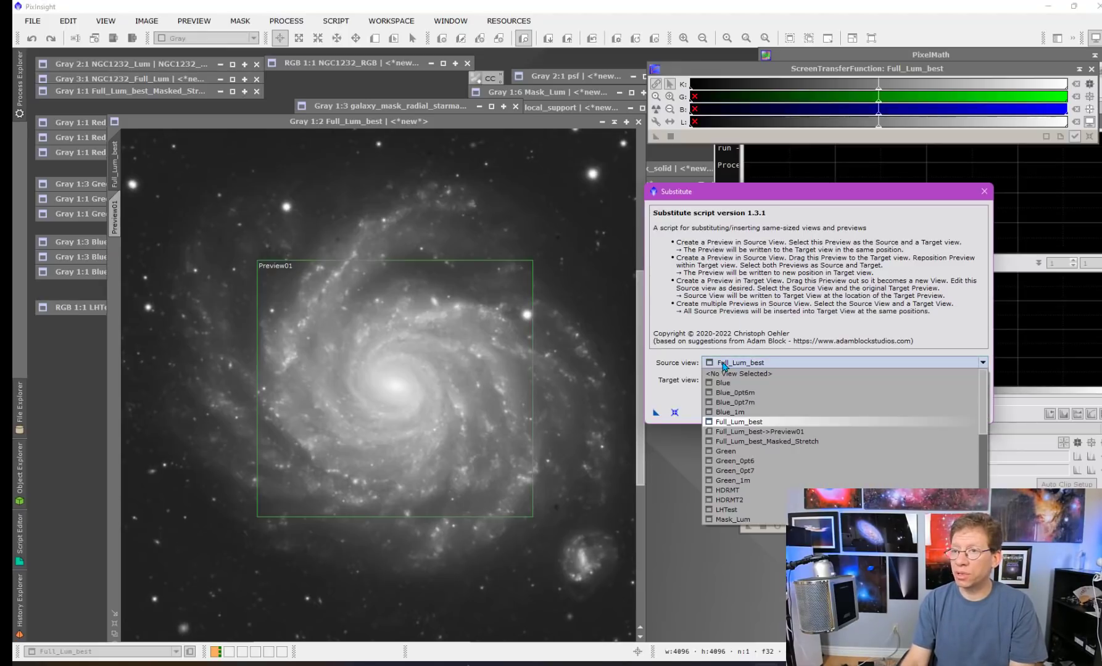
click(756, 432)
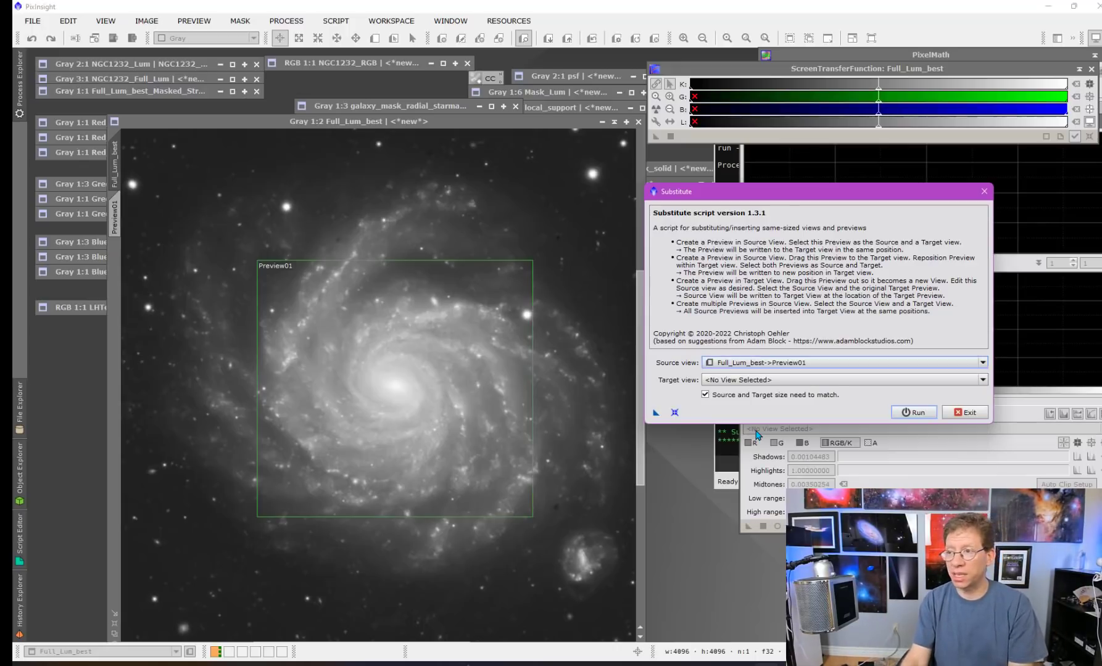
click(734, 380)
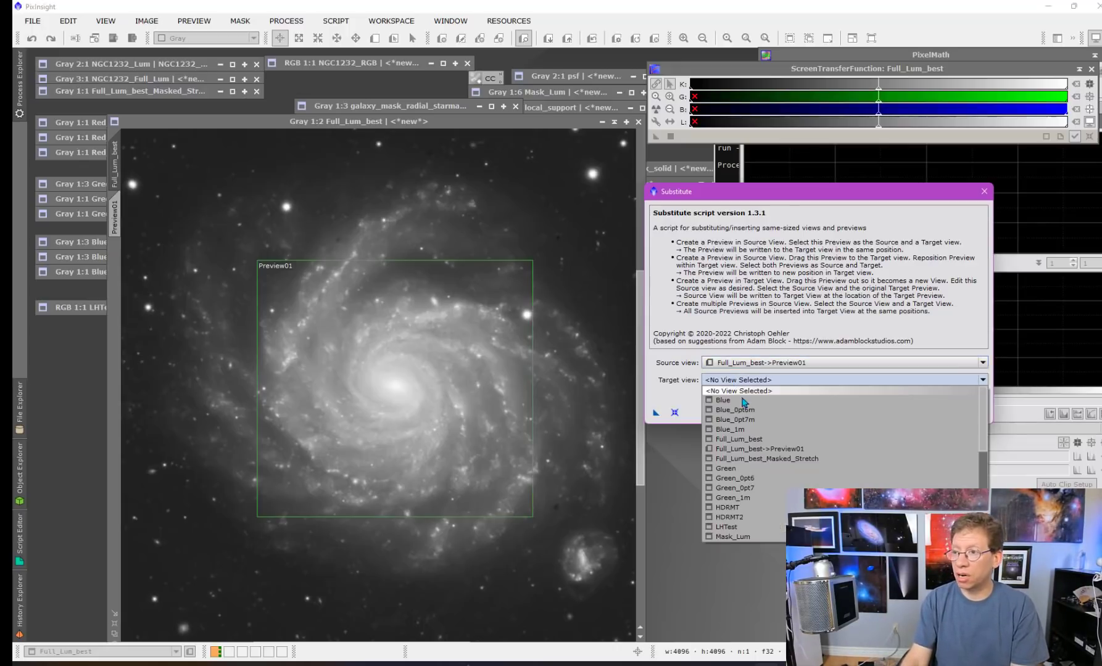
click(765, 440)
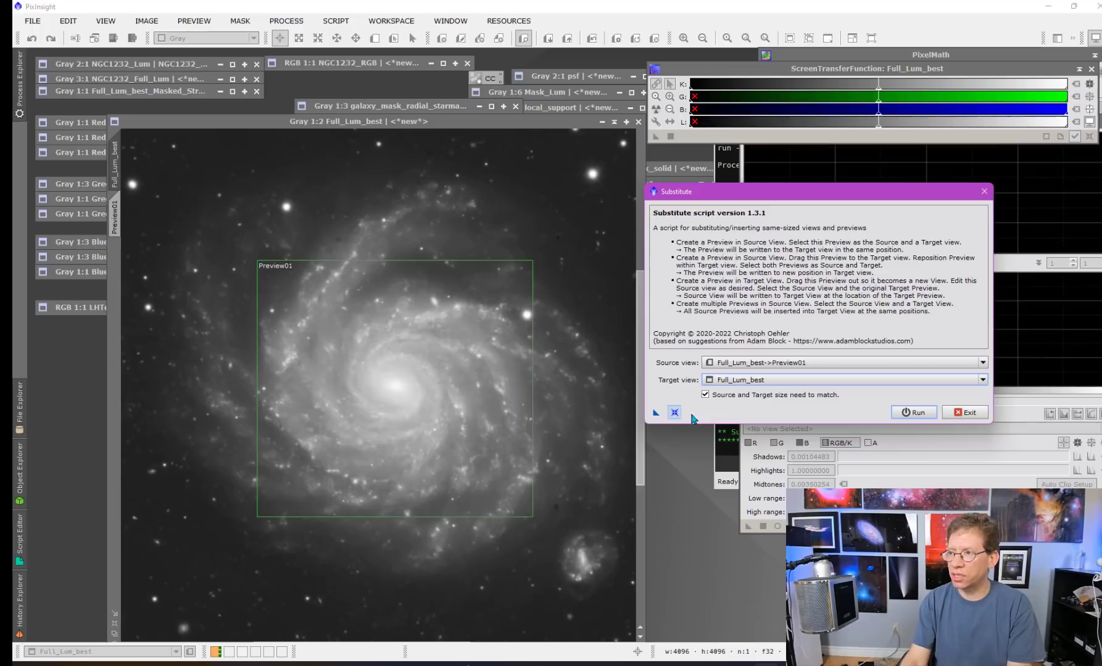
click(923, 416)
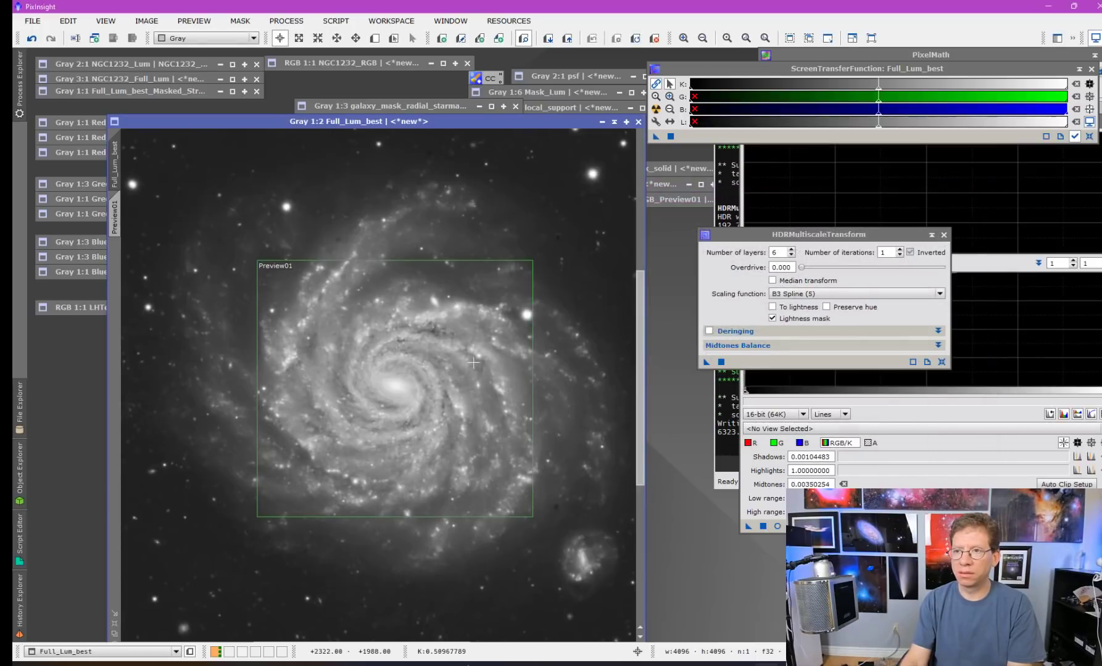
Step: Compare Preview01 with the full image and undo/redo the substitution to check before and after
click(117, 217)
click(116, 167)
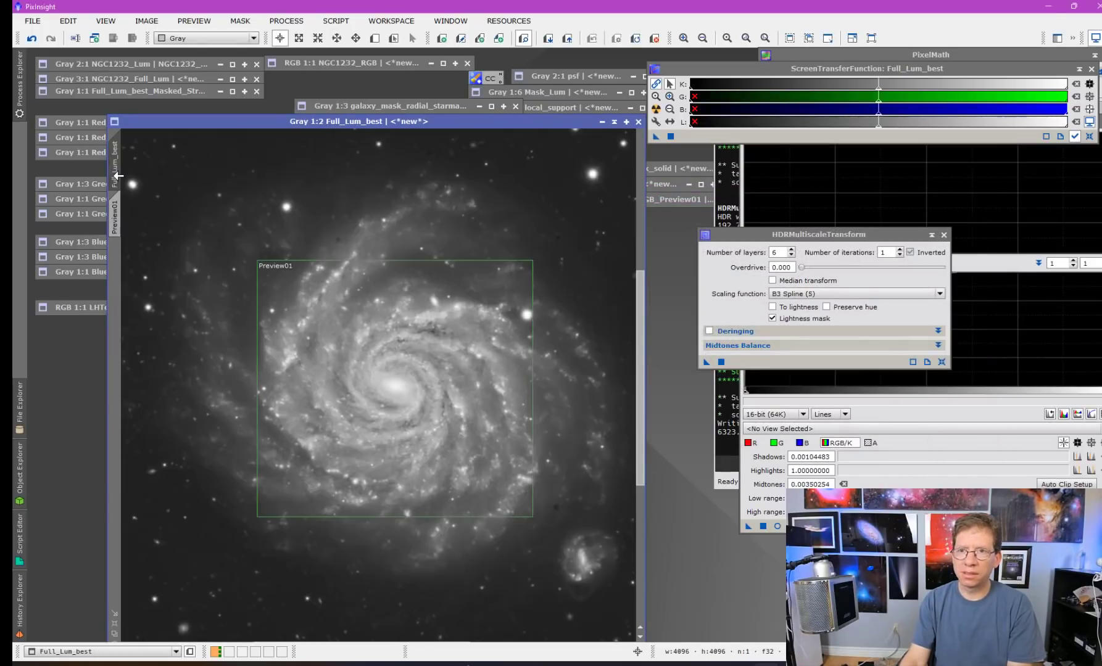
click(115, 222)
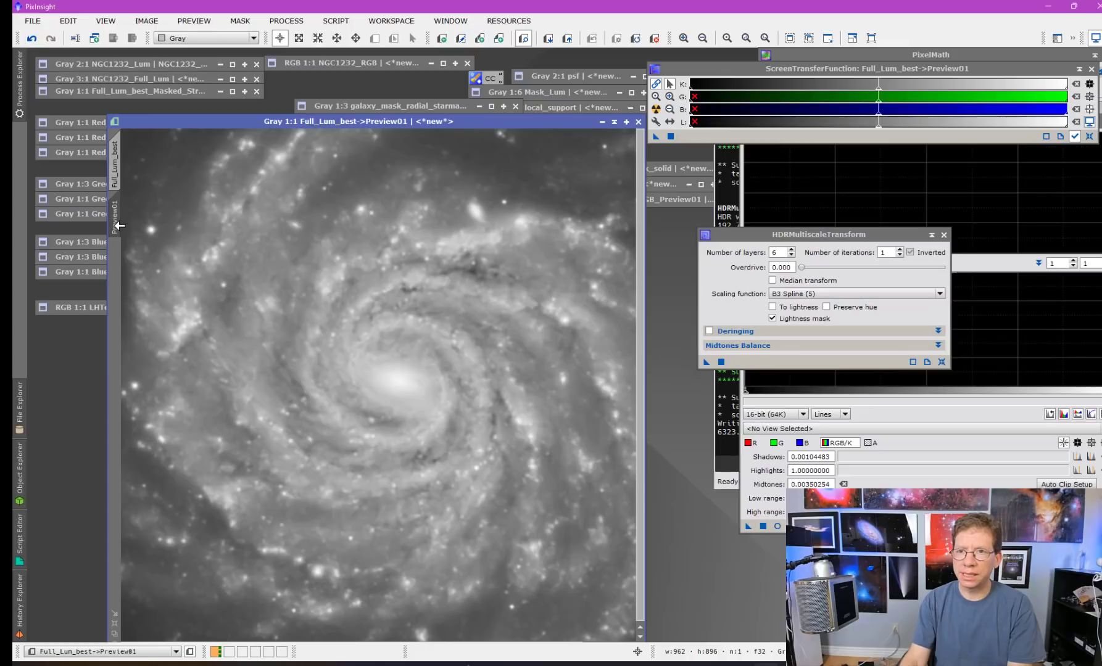
click(116, 169)
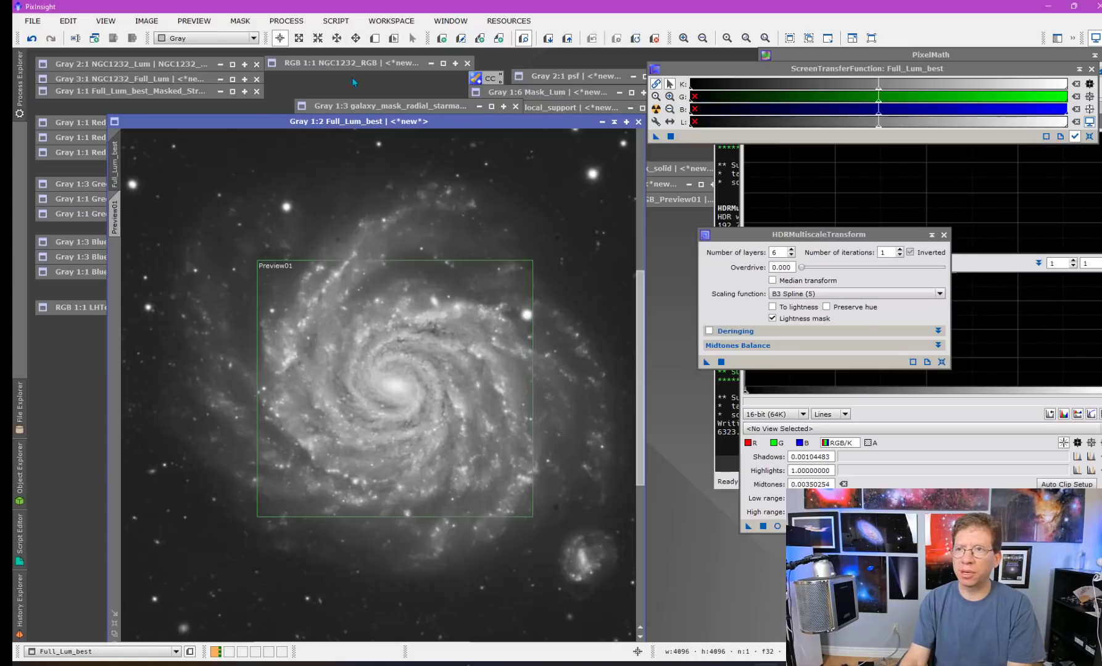
click(32, 39)
click(51, 38)
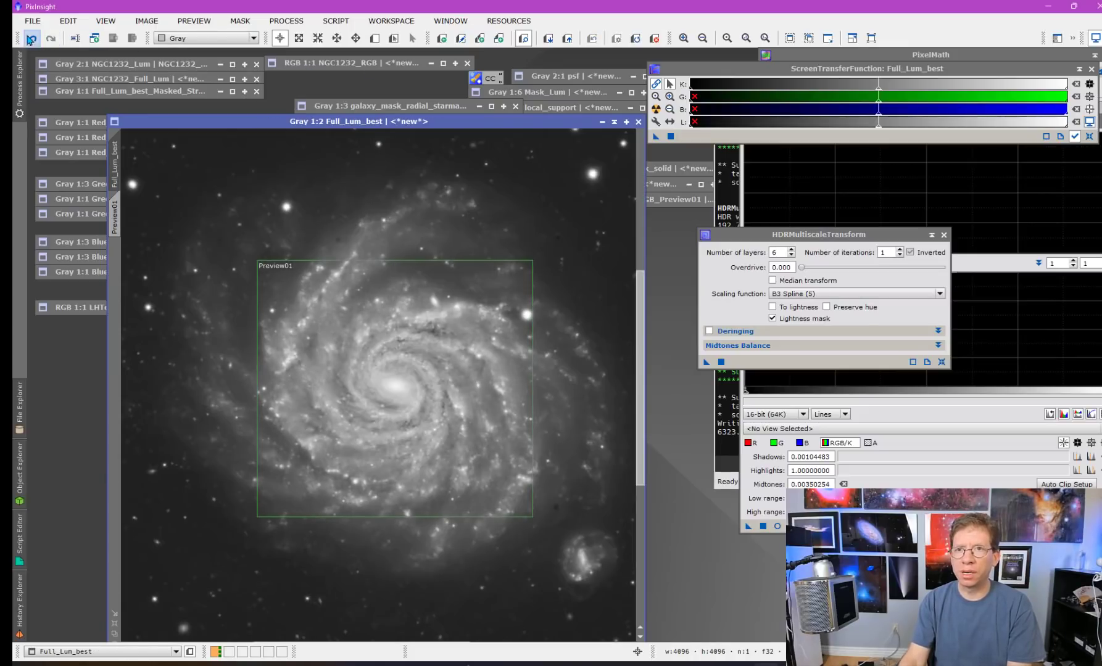
click(31, 40)
click(51, 40)
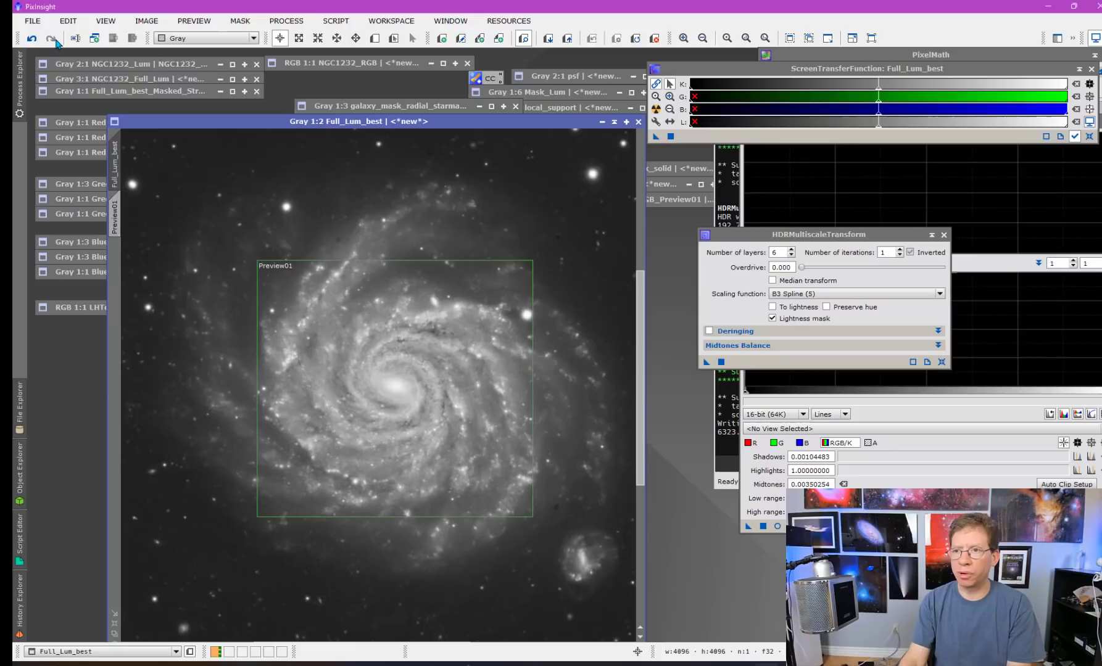
Step: Delete Preview01 from Full_Lum_best
right_click(109, 213)
click(173, 324)
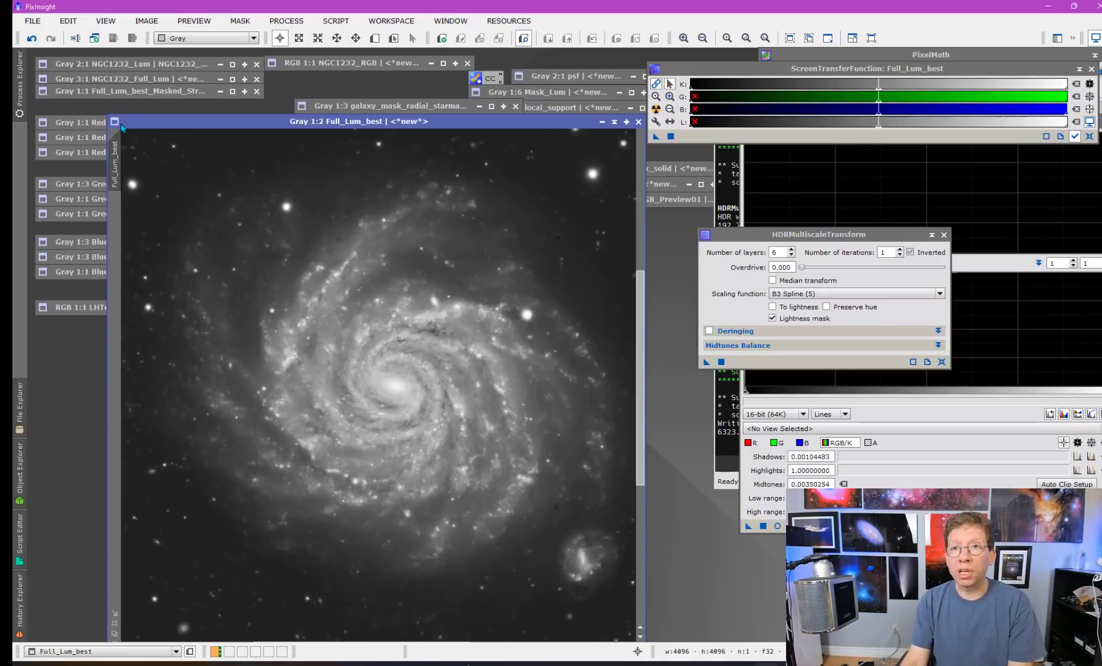
scroll(428, 406, up, 1)
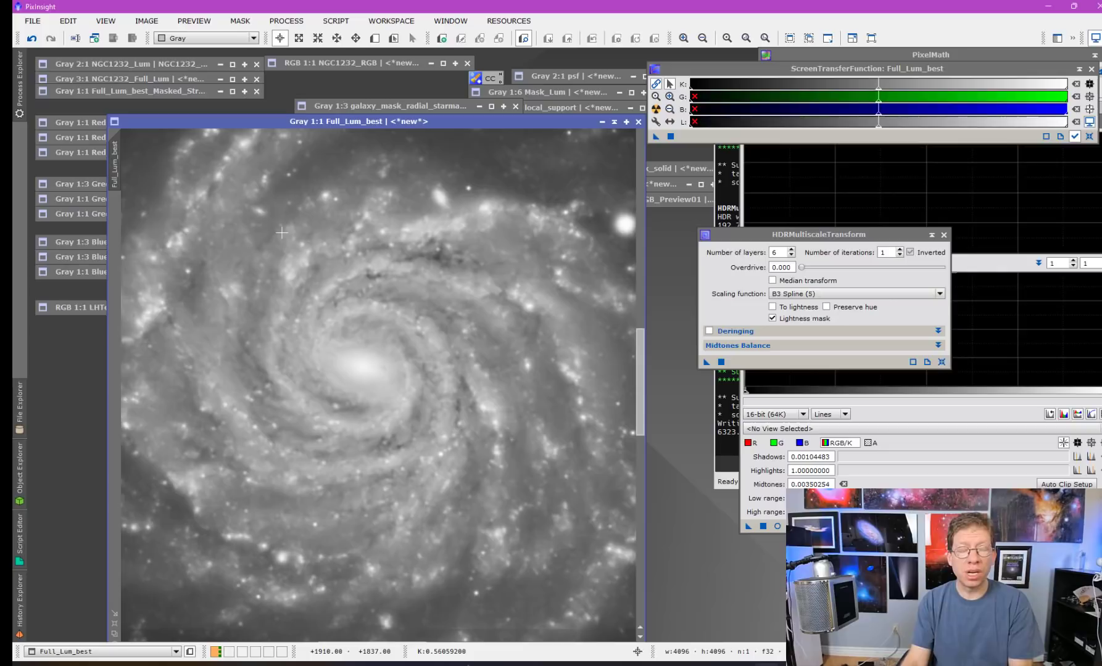
Step: Restore Preview01 and reapply HDRMultiscaleTransform to it with layers lowered to 6
click(32, 39)
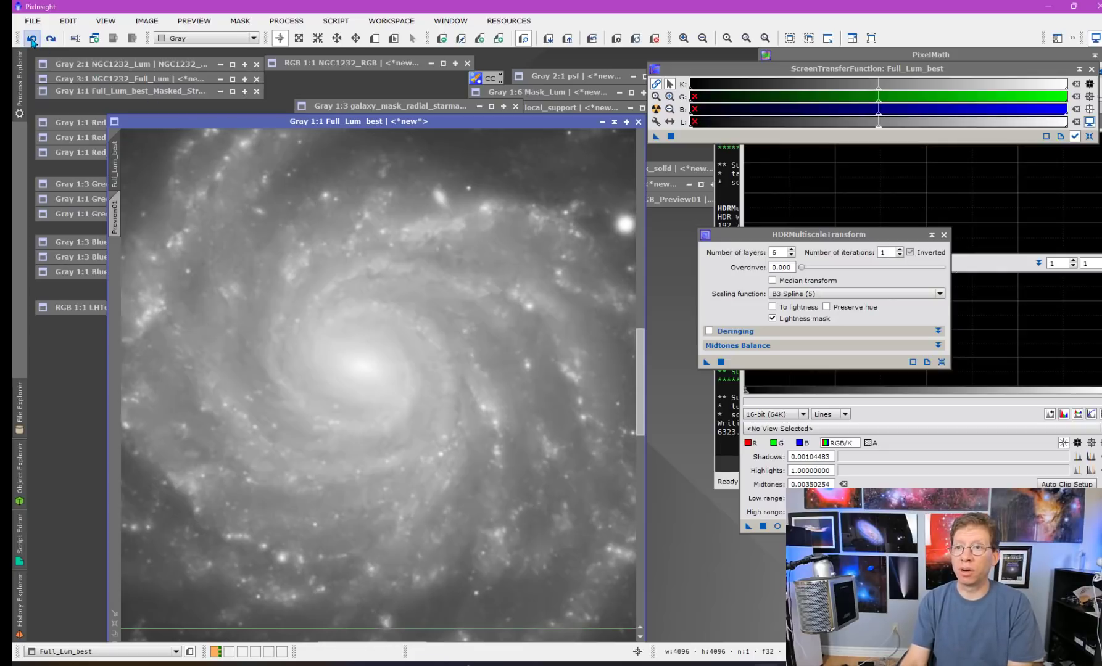
click(115, 217)
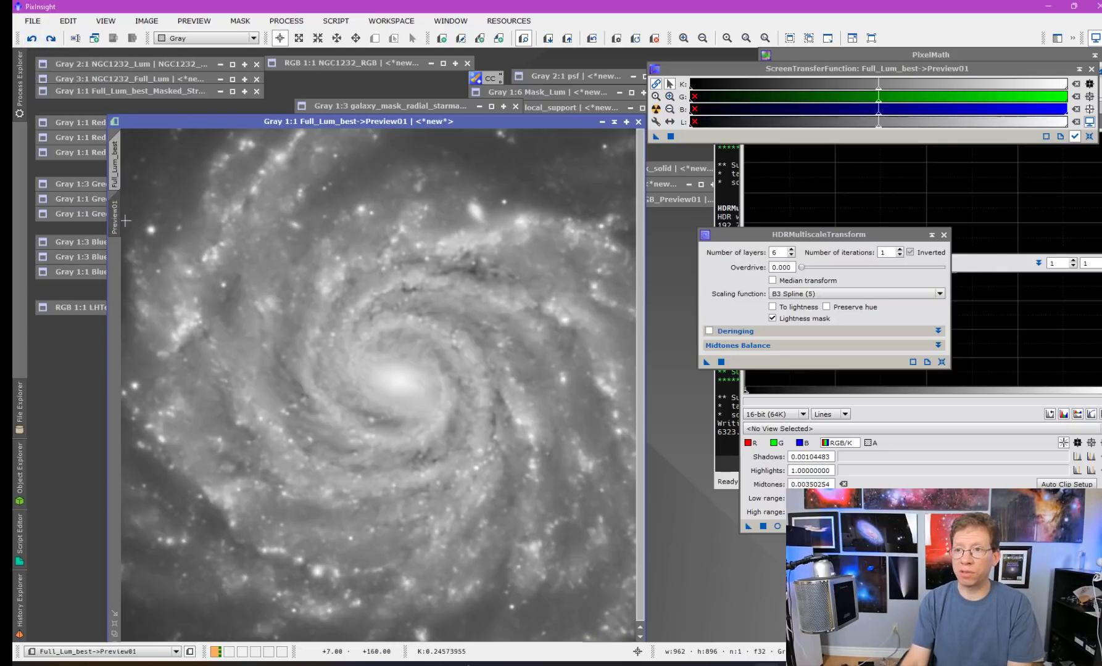
click(791, 255)
drag(708, 363, 474, 410)
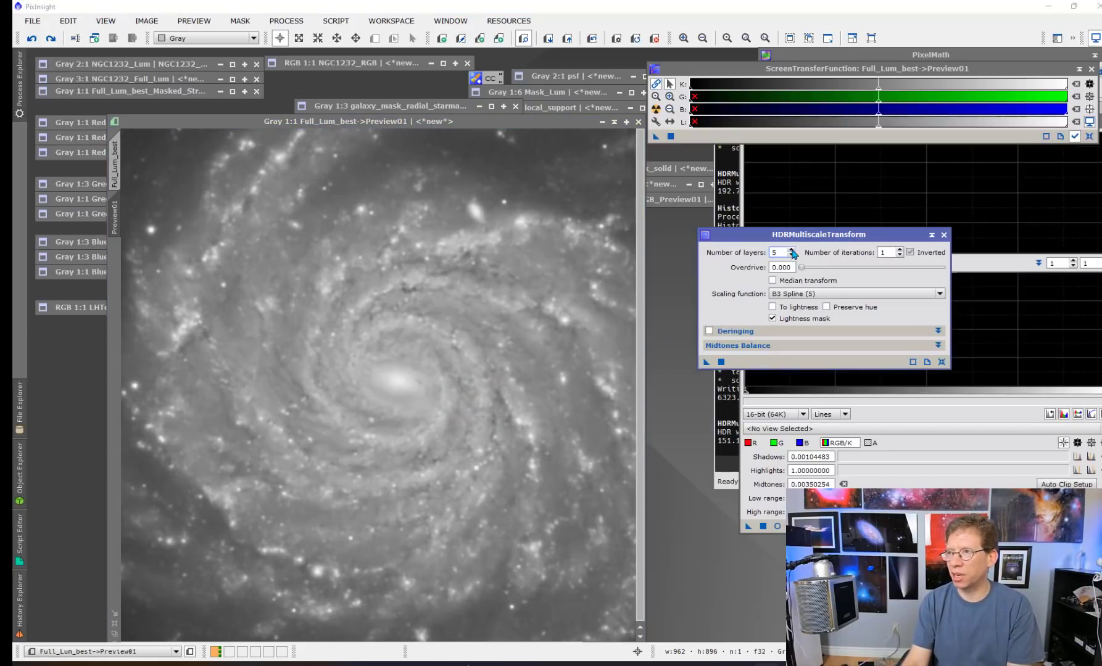
drag(707, 364, 485, 406)
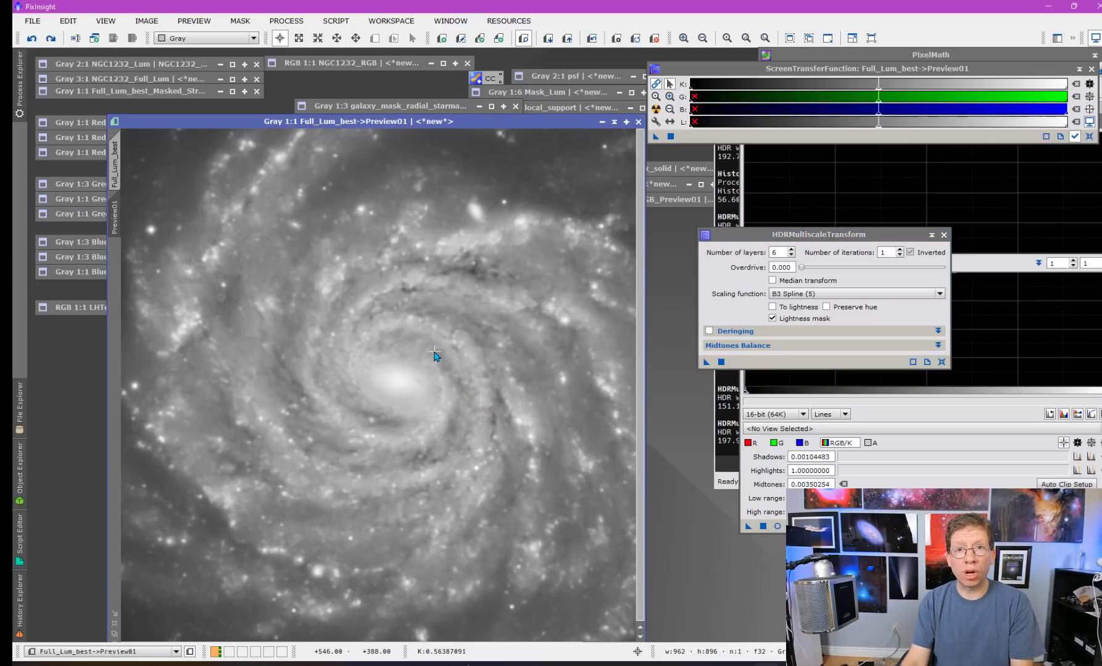
click(115, 164)
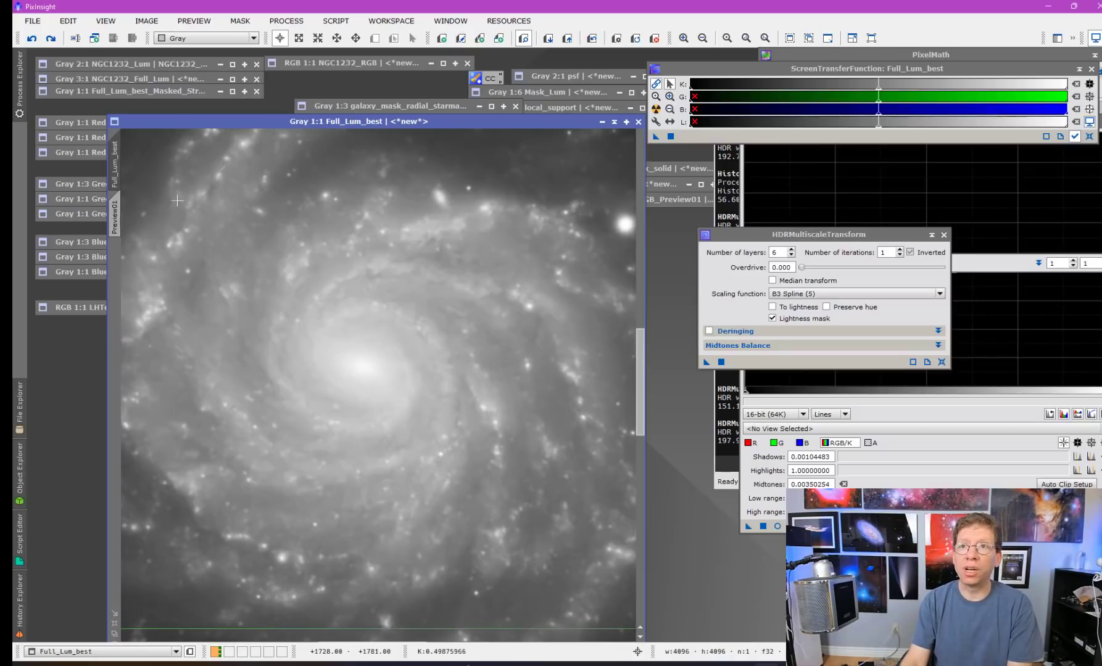
Step: Apply galaxy_mask_radial_starmasked as a mask on Full_Lum_best
double_click(430, 107)
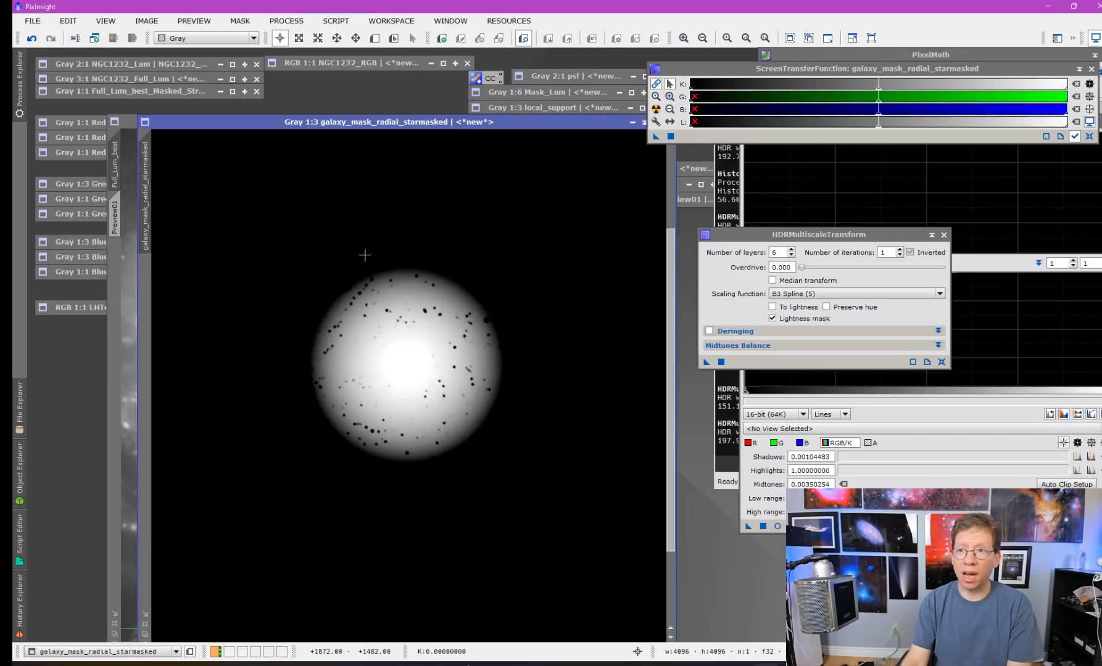
scroll(464, 396, up, 3)
scroll(464, 396, down, 2)
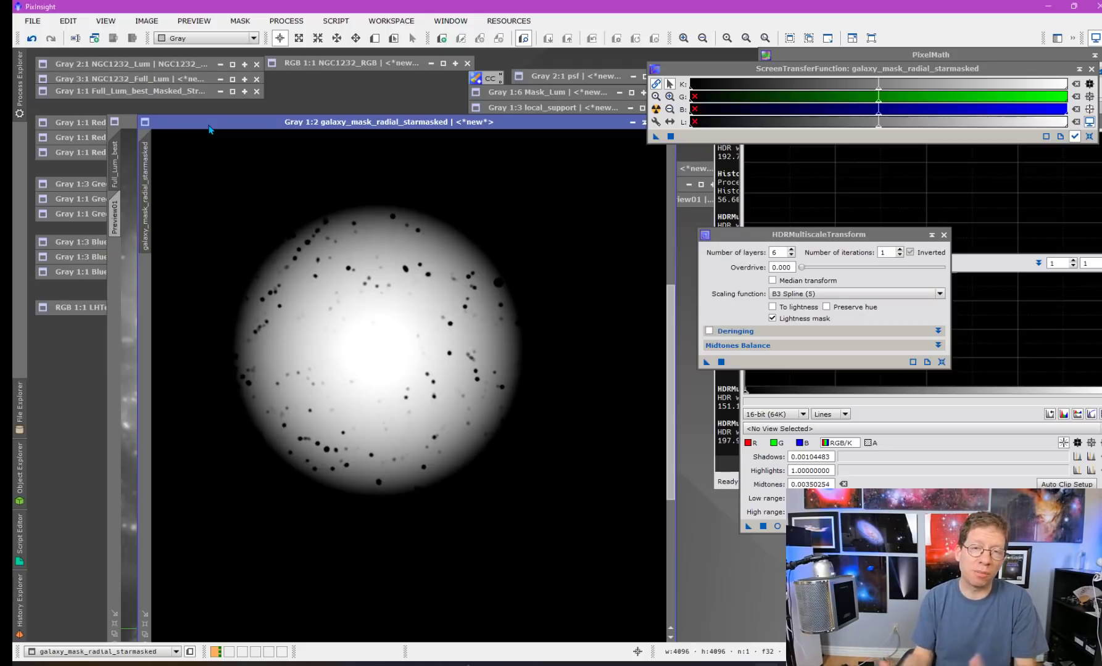
drag(209, 129, 424, 120)
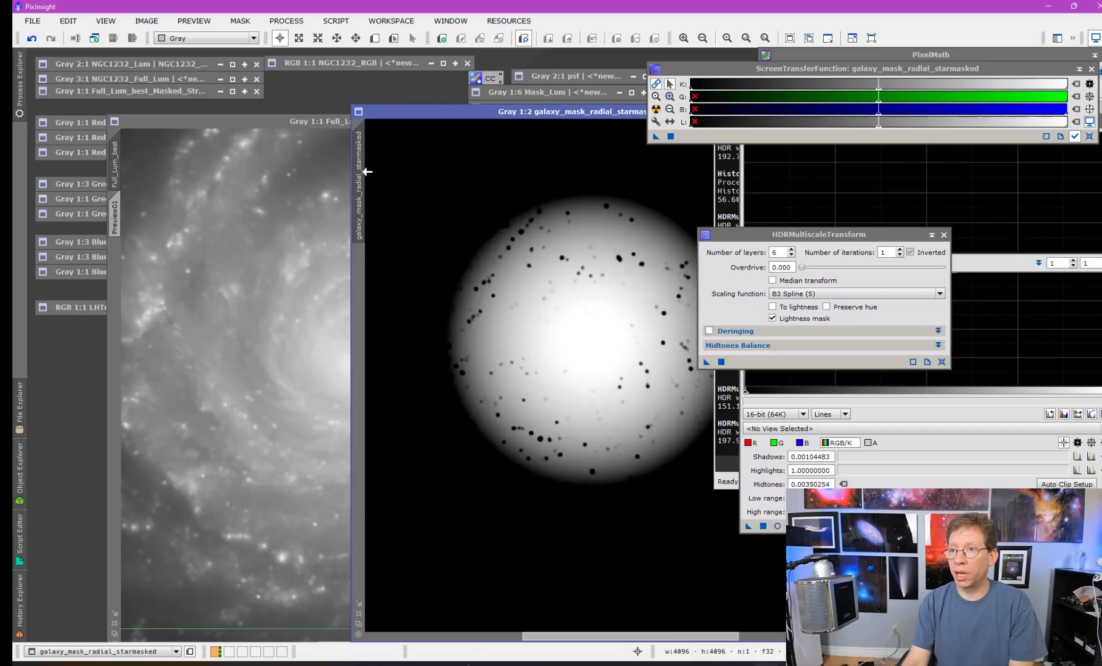
drag(366, 176, 118, 289)
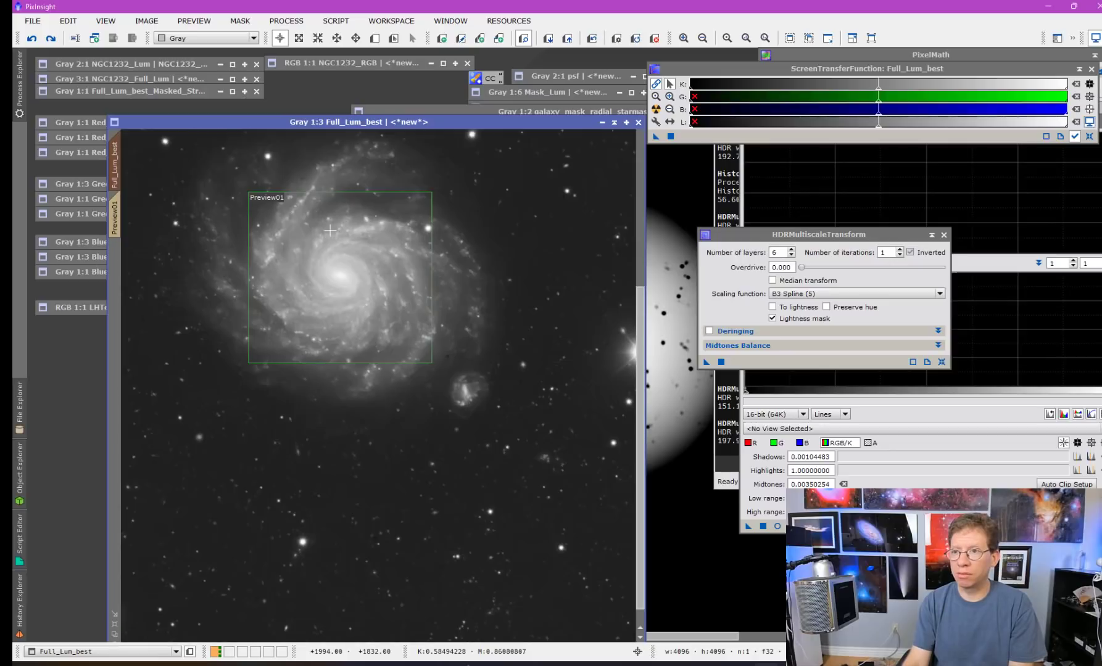
Step: Show the mask overlay to check its coverage, then hide it again
click(245, 21)
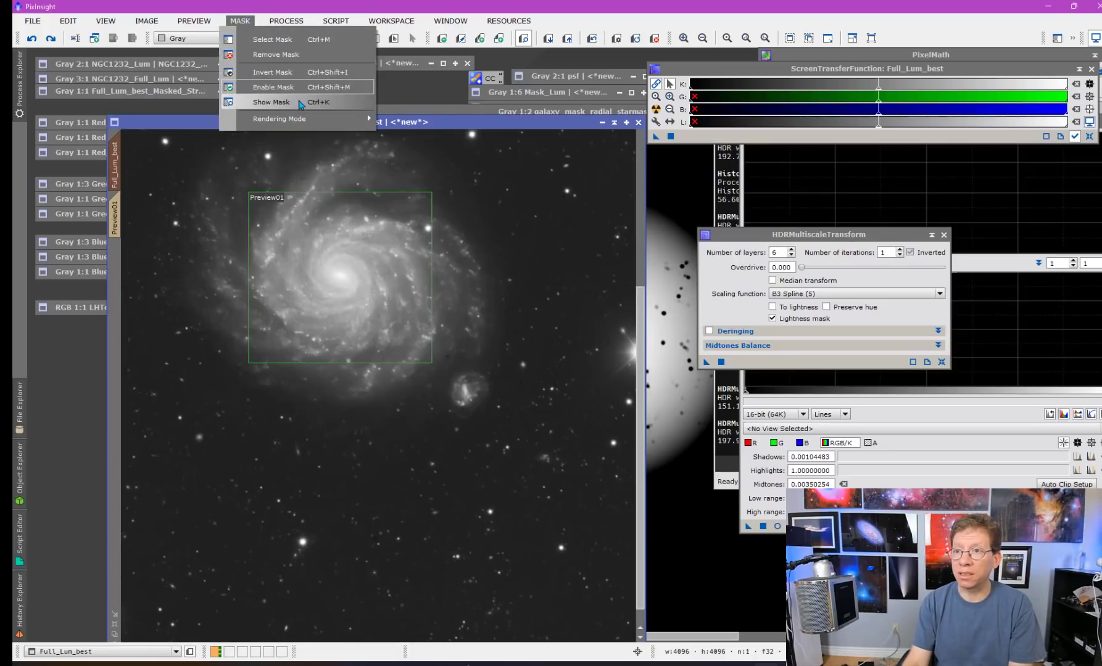
click(298, 100)
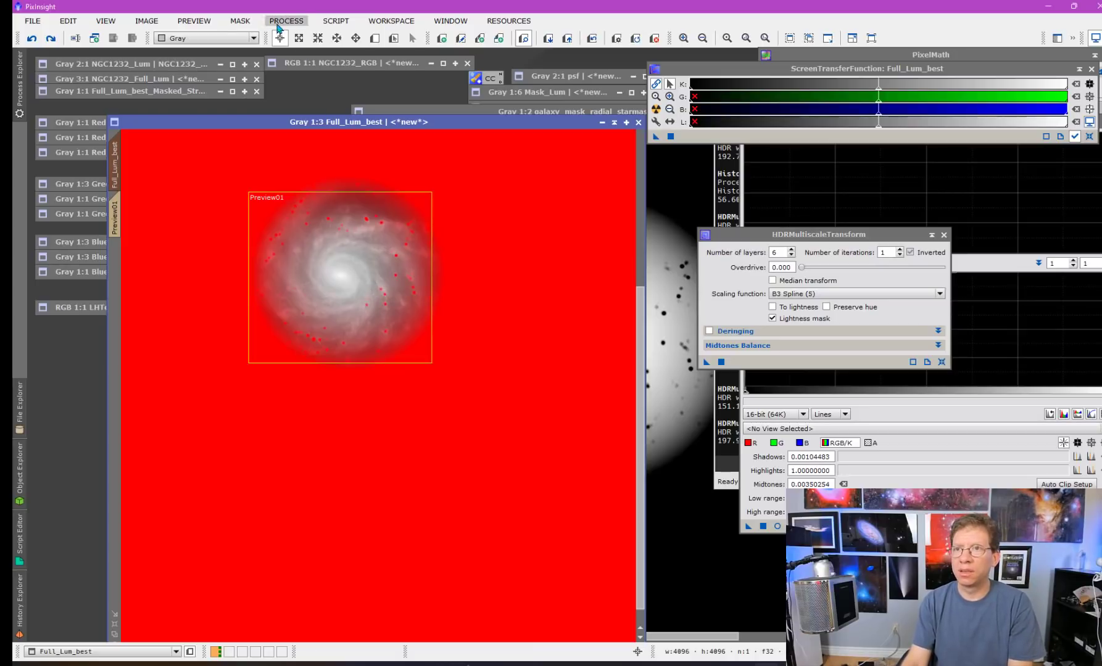
click(243, 22)
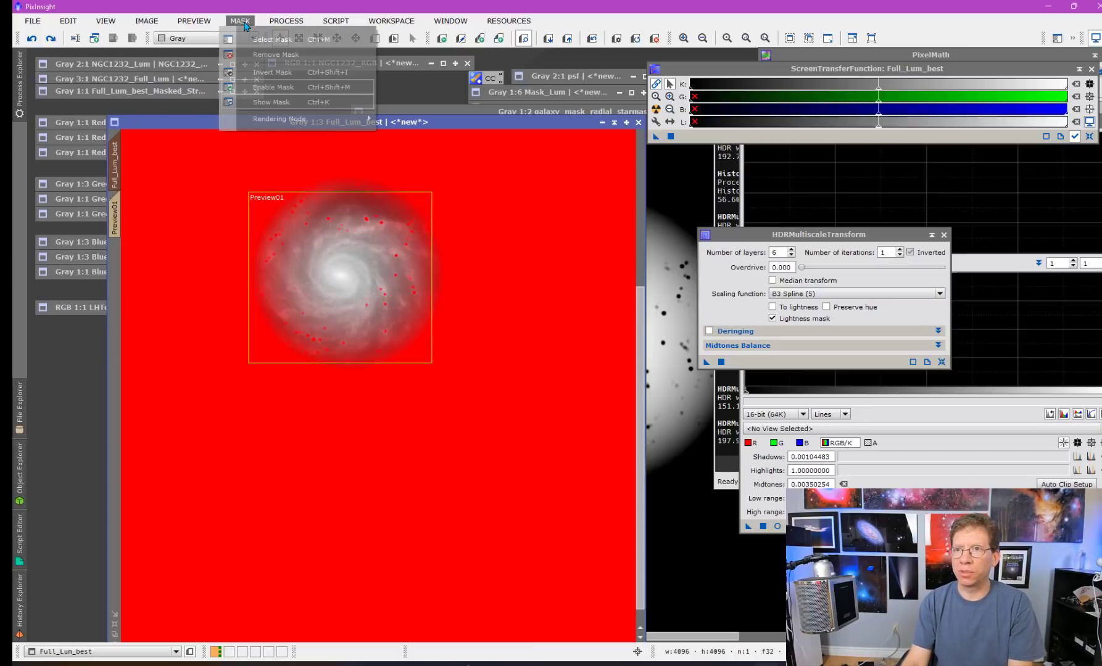
click(292, 103)
click(116, 219)
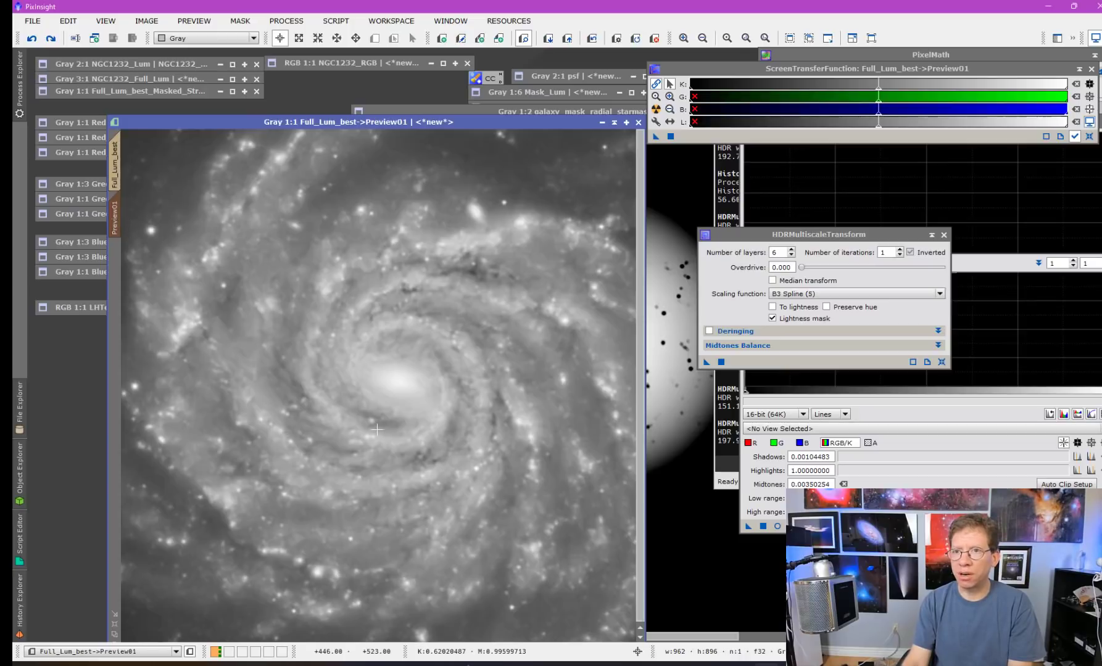
click(123, 168)
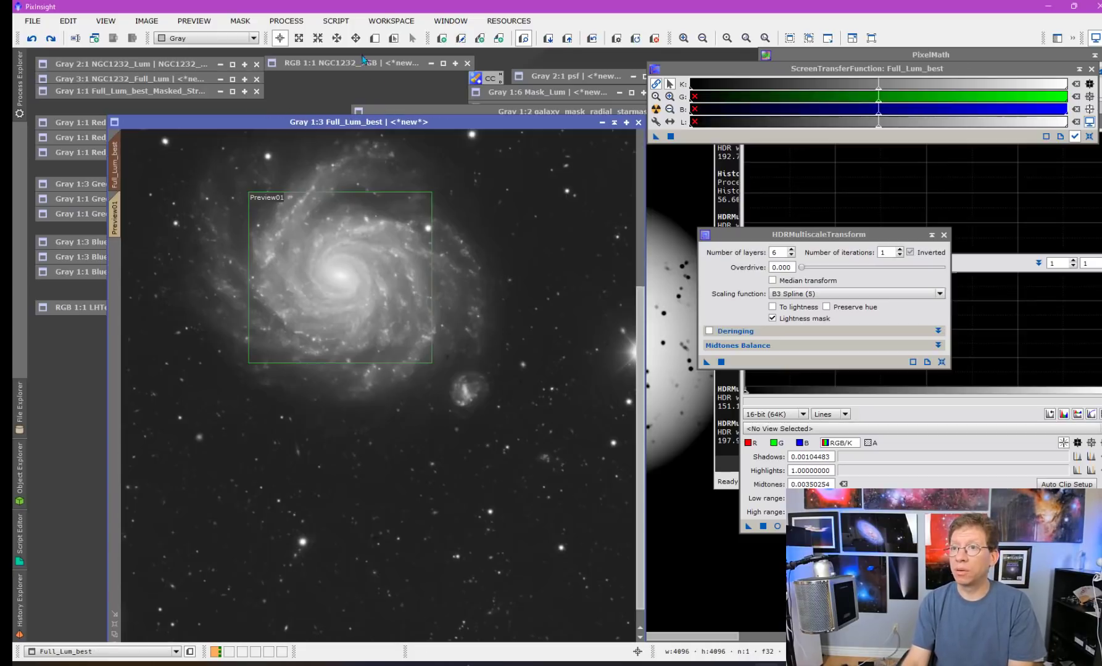
Step: Rerun Substitute with source Full_Lum_best->Preview01 and target Full_Lum_best, then zoom in on the galaxy
click(336, 21)
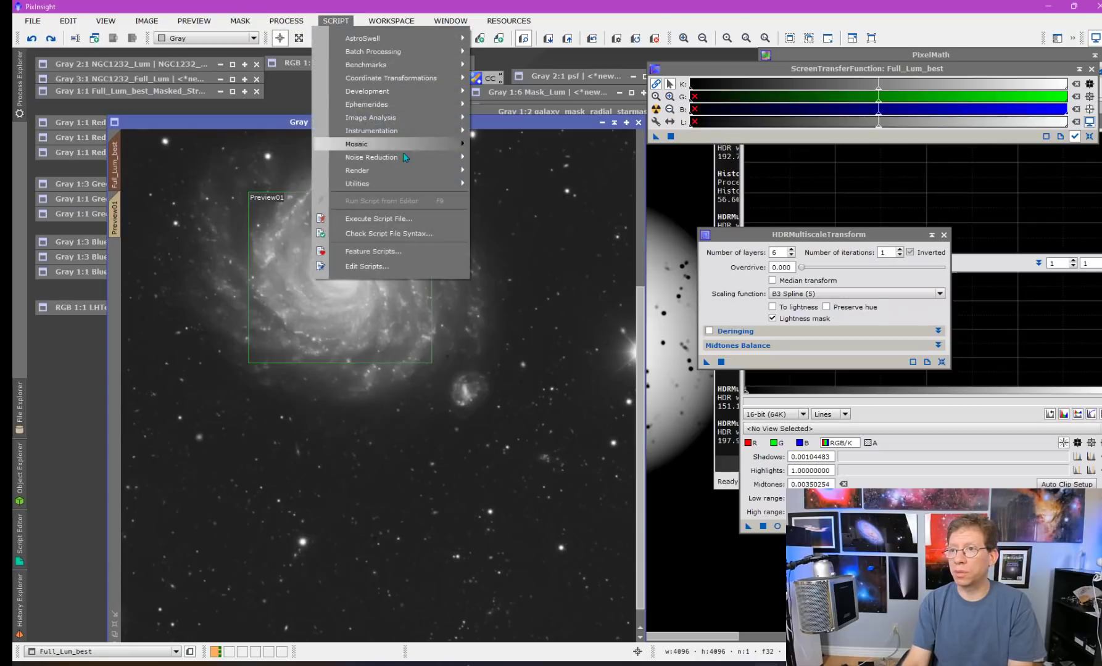
mouse_move(407, 183)
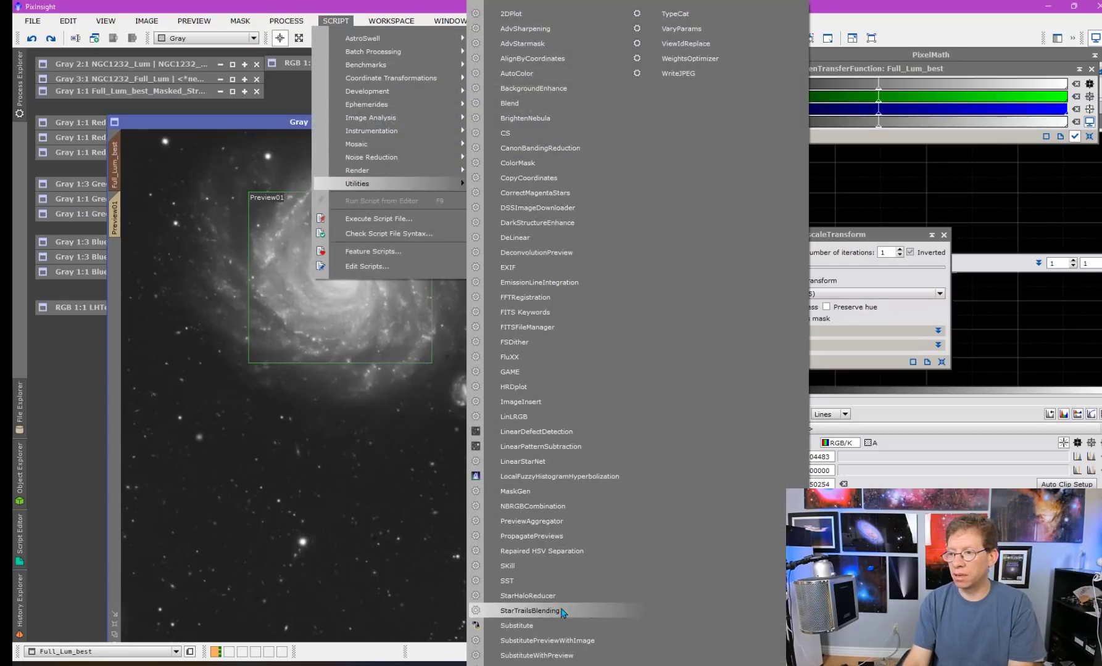
click(561, 625)
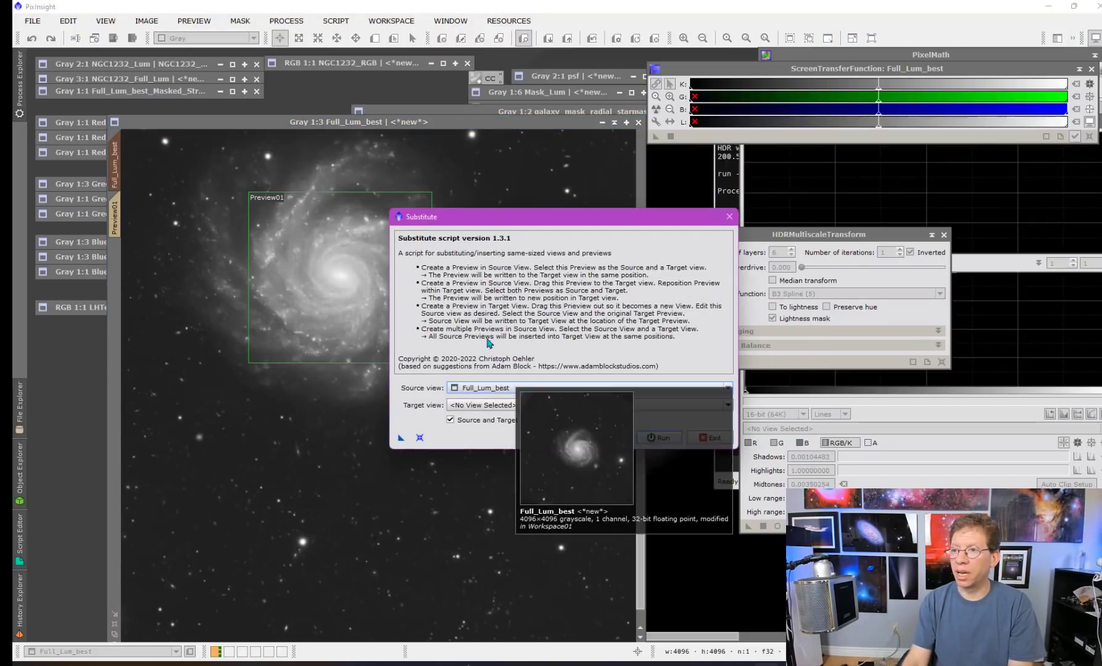
drag(460, 218, 624, 189)
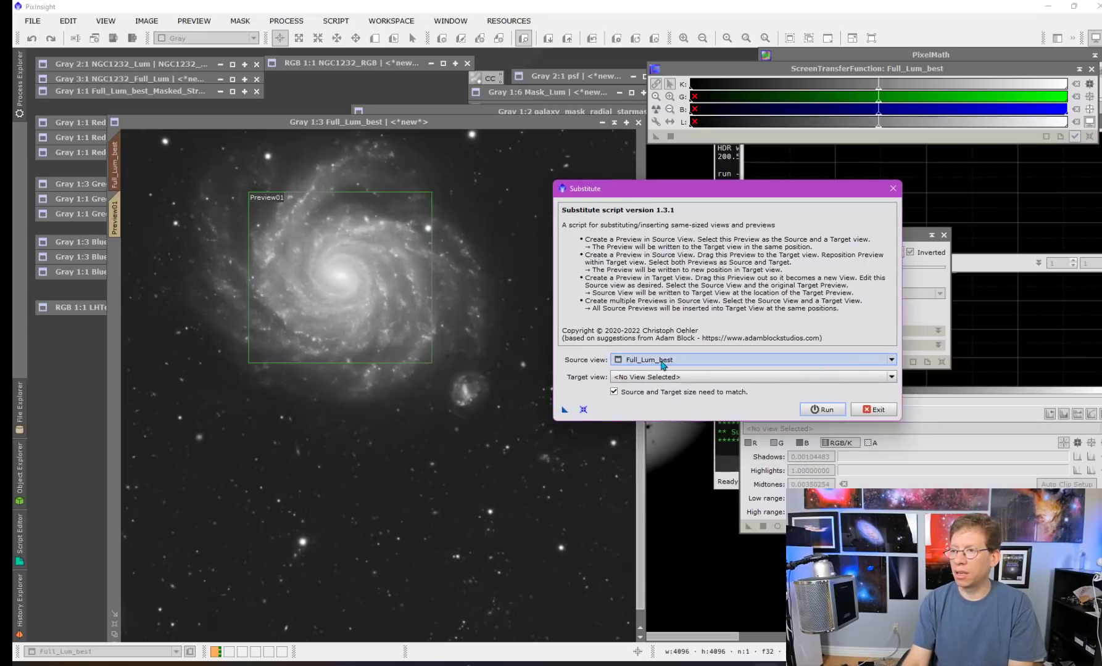
click(641, 363)
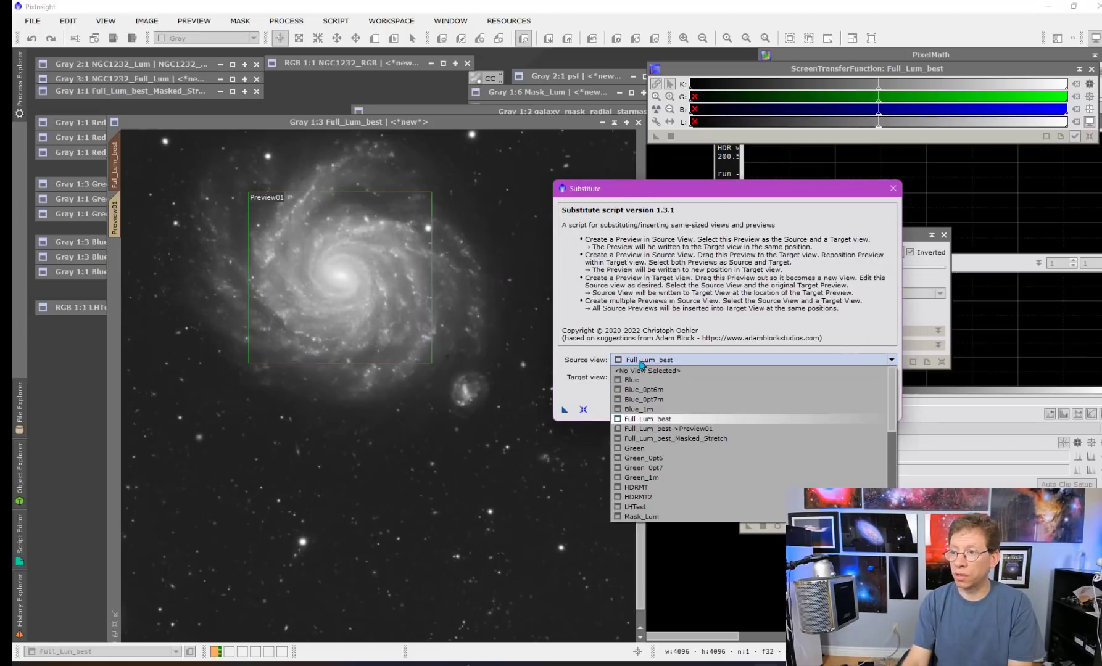
click(674, 431)
click(636, 378)
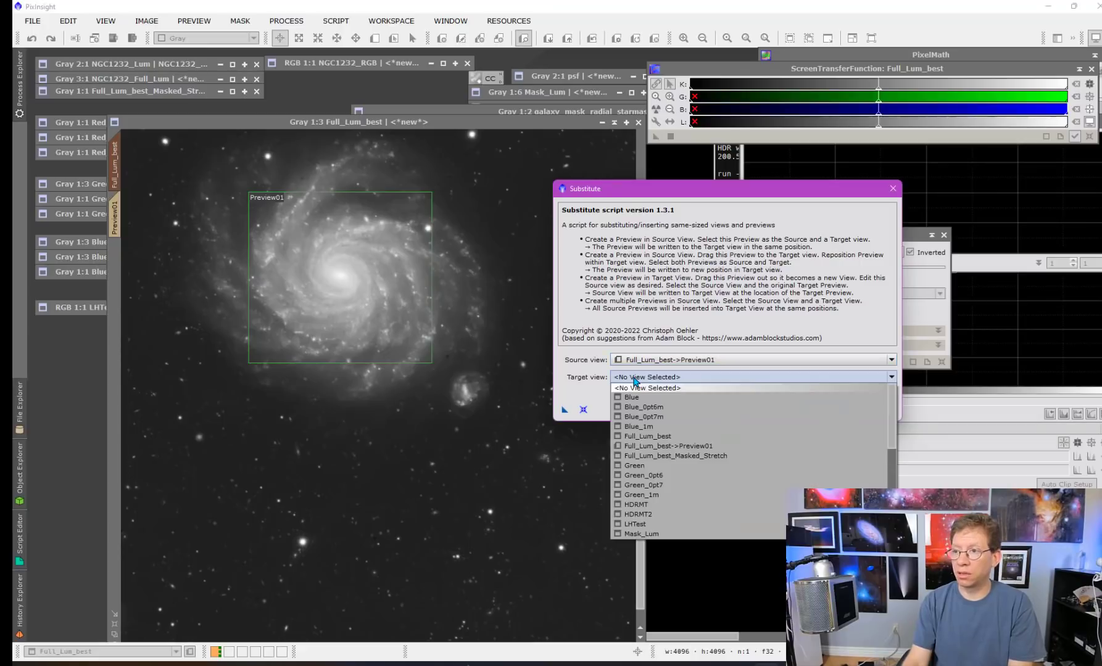
click(661, 439)
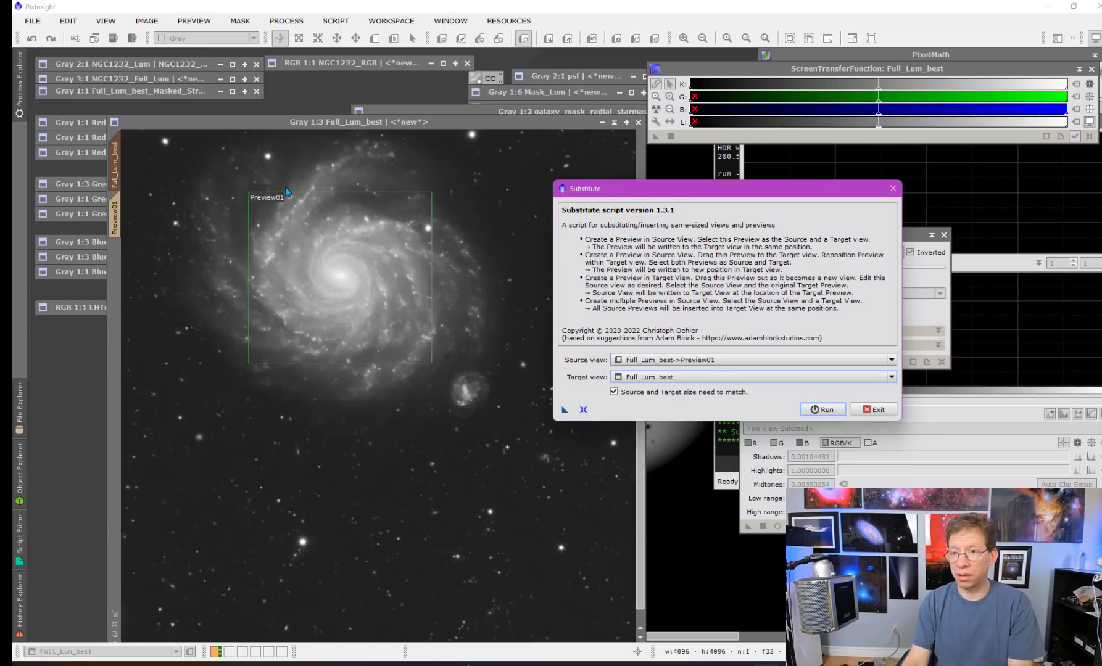
click(826, 410)
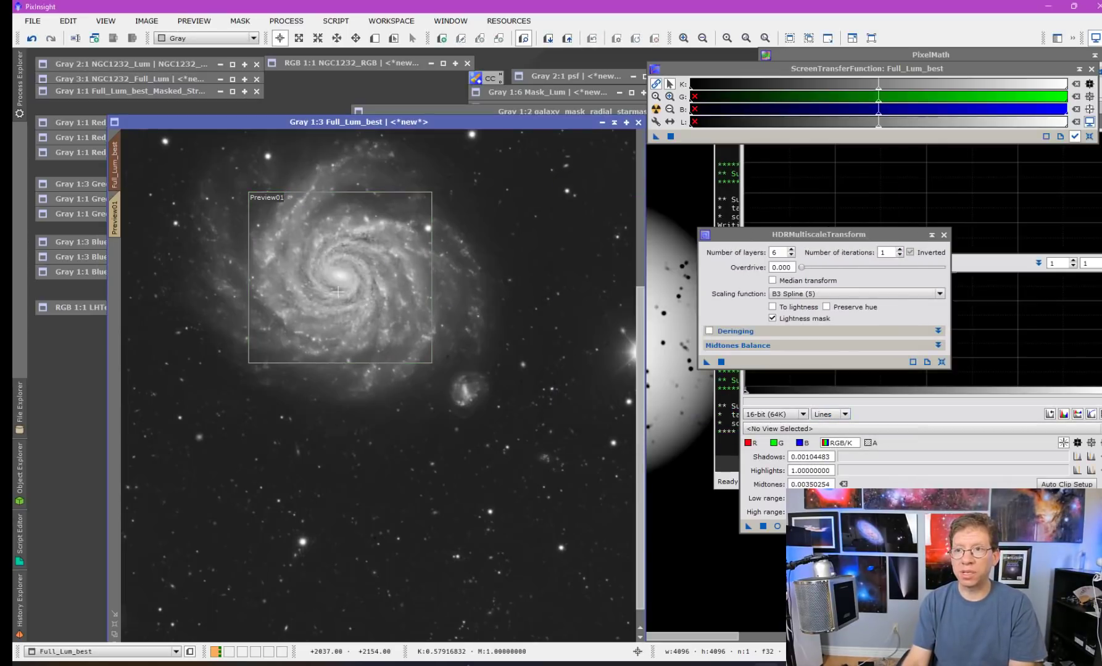
scroll(338, 291, up, 2)
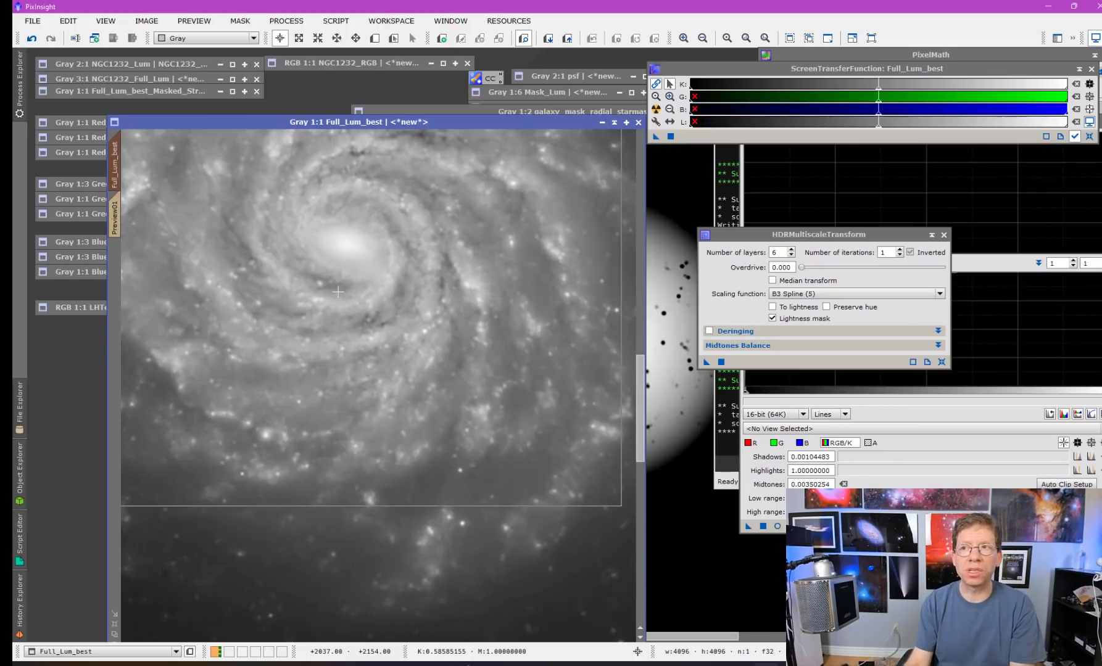
drag(641, 385, 645, 362)
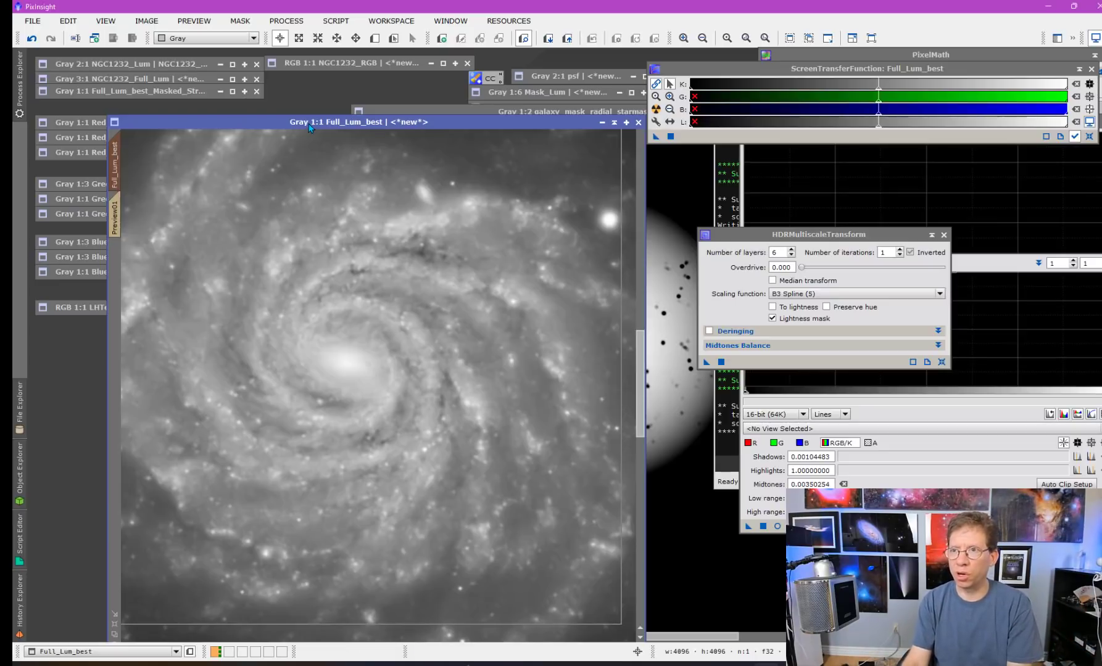
Step: Nudge the Full_Lum_best window up and left and bring up the File menu
drag(309, 127, 292, 99)
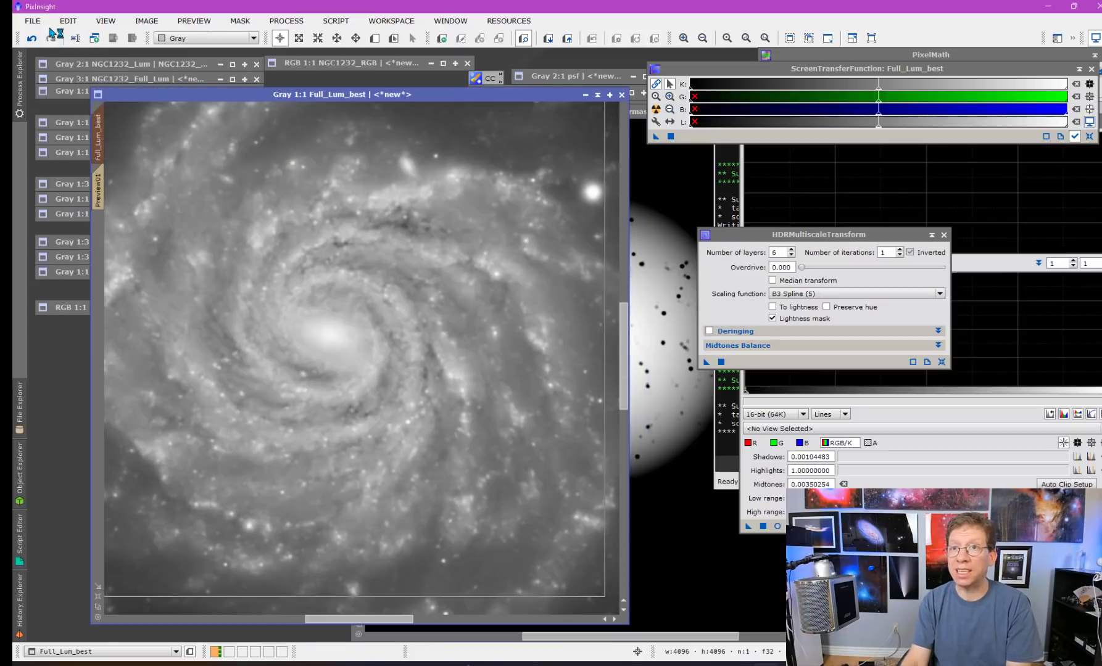
click(32, 21)
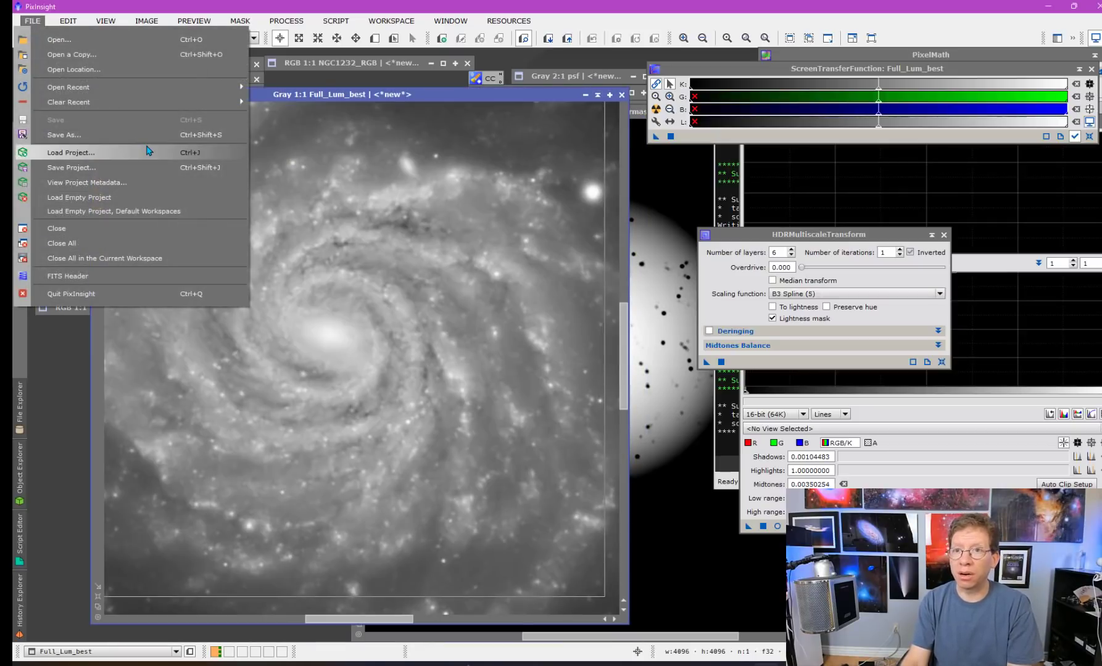
Step: Load an empty project, confirming the reset and discarding all modified images
click(148, 197)
click(538, 363)
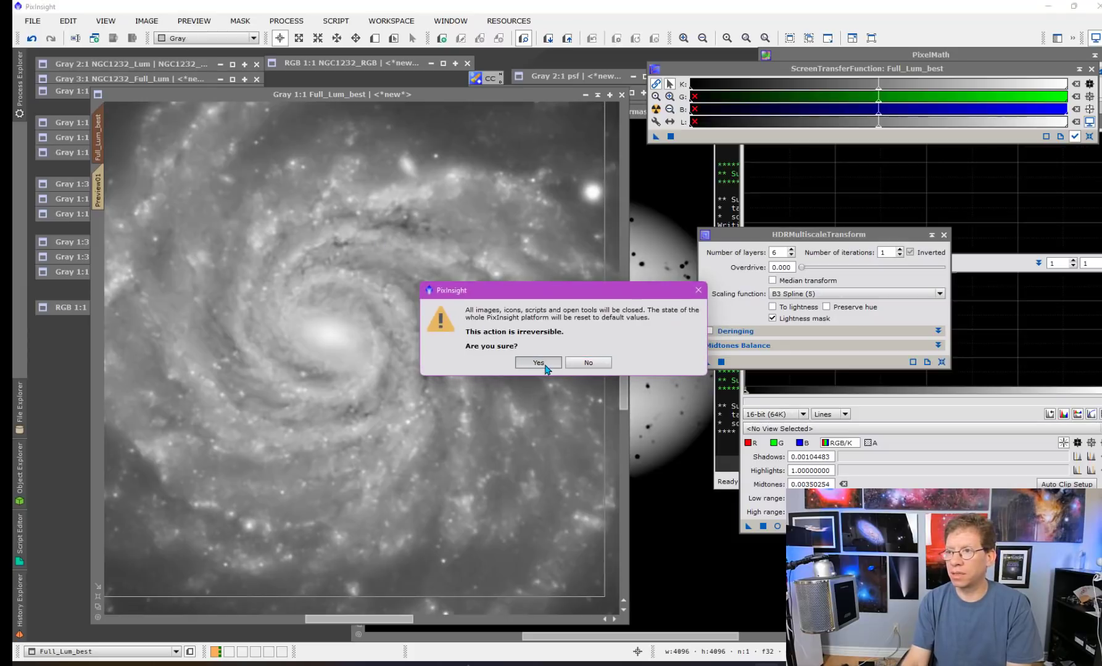
click(538, 360)
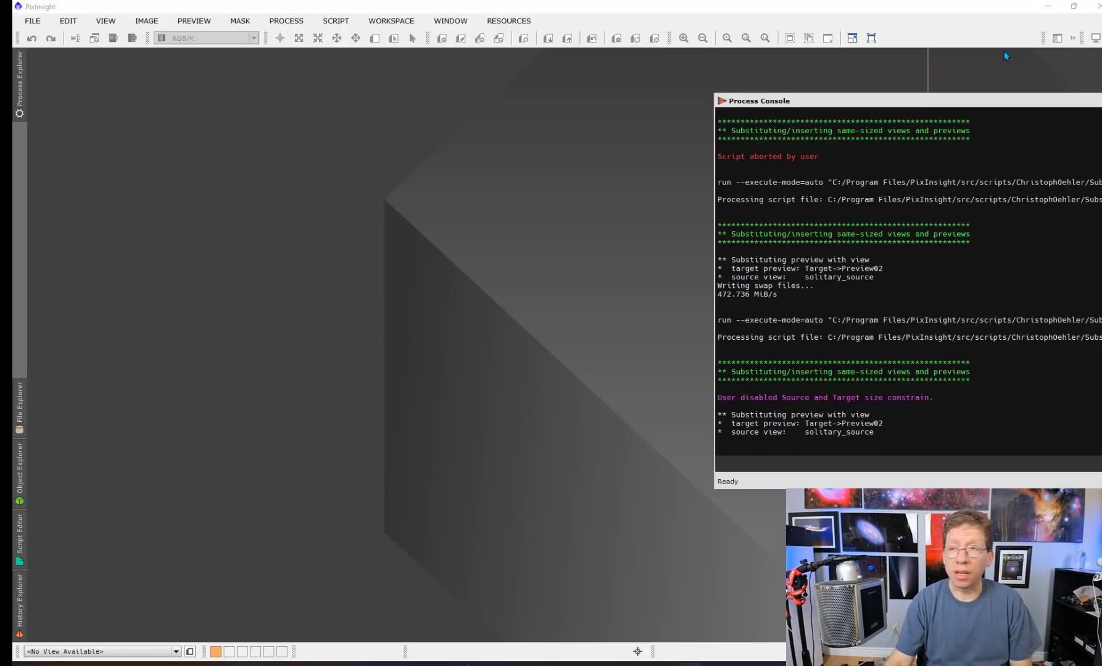
click(288, 21)
Step: In PixelMath, set output to a new image named Source, 1000×1000 pixels
mouse_move(318, 39)
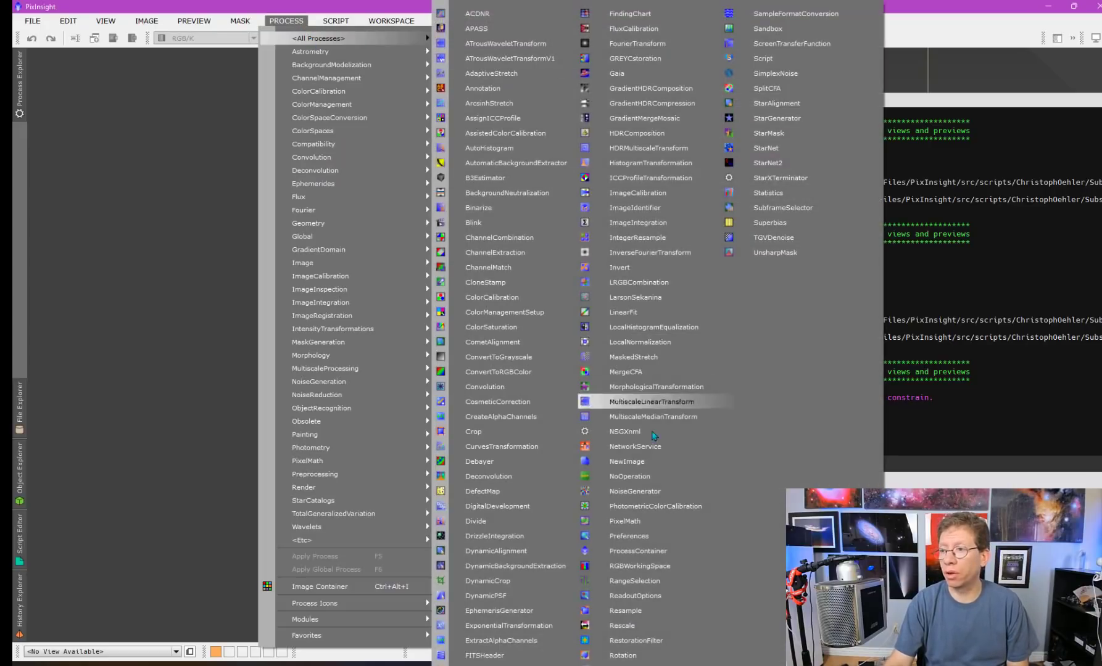
click(635, 521)
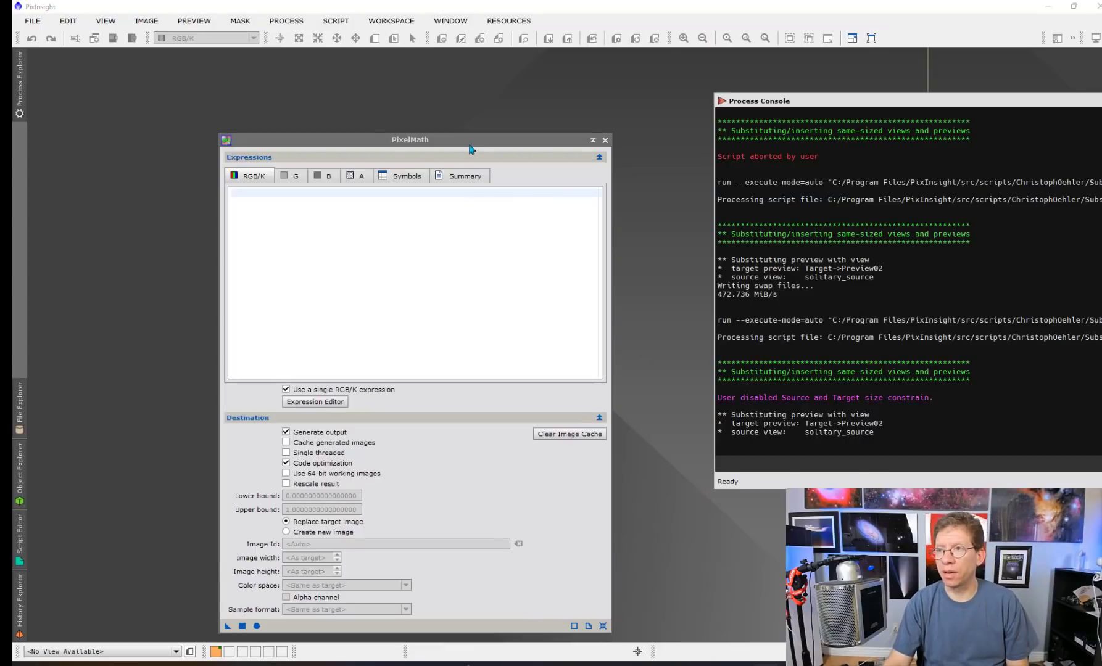
drag(469, 146, 546, 54)
click(369, 440)
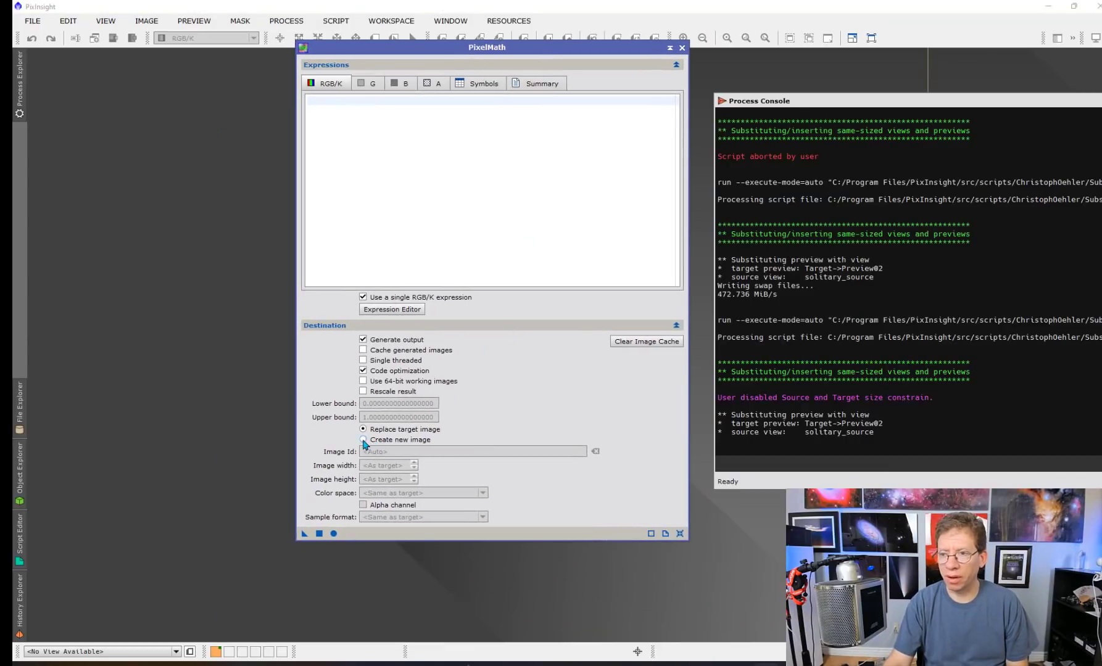
click(390, 451)
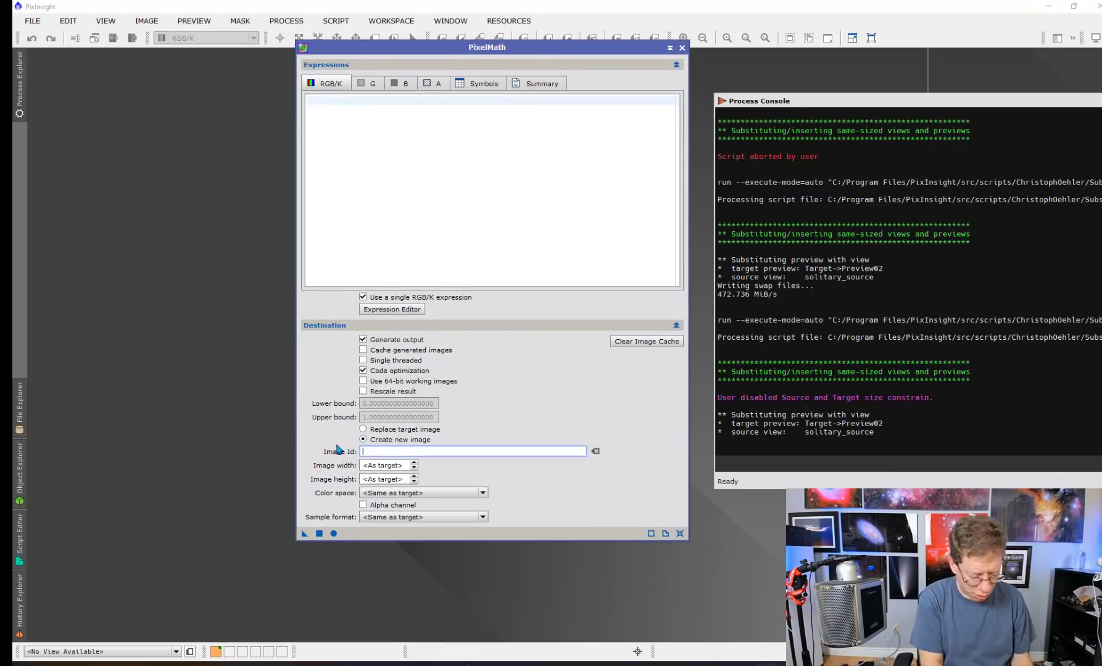
text(Source)
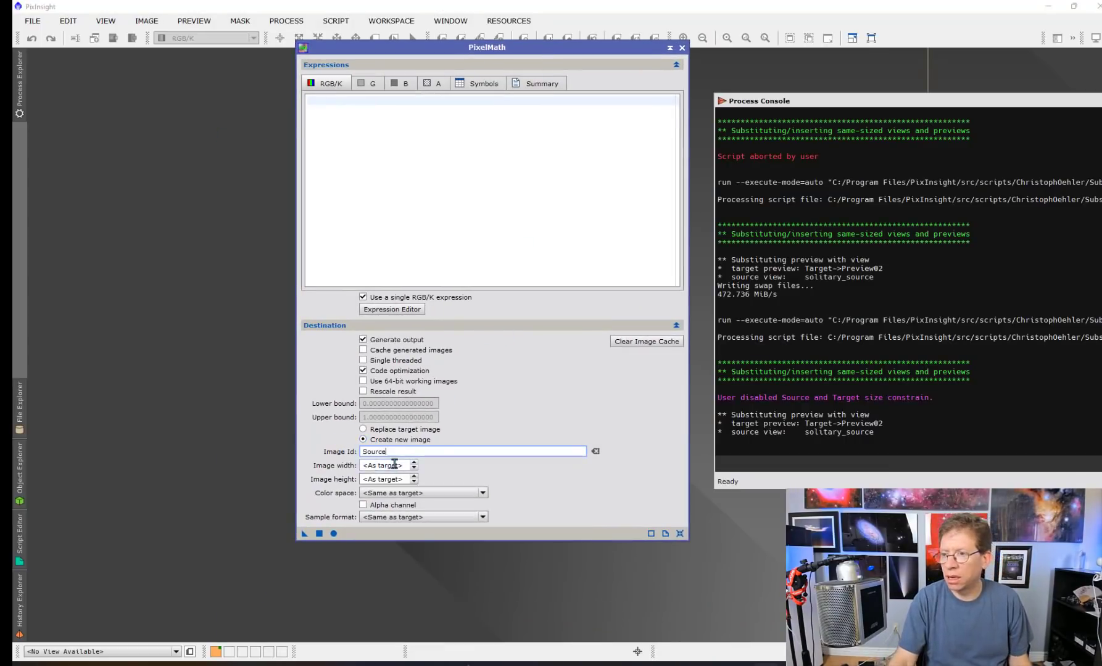
click(401, 465)
text(1)
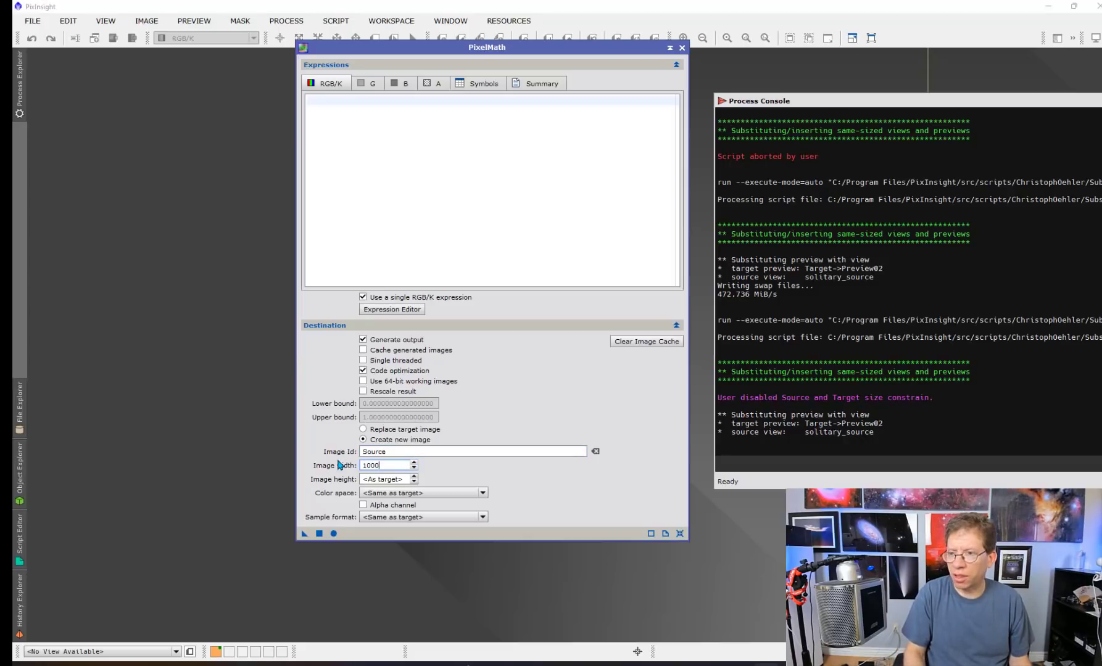
text(000)
key(Tab)
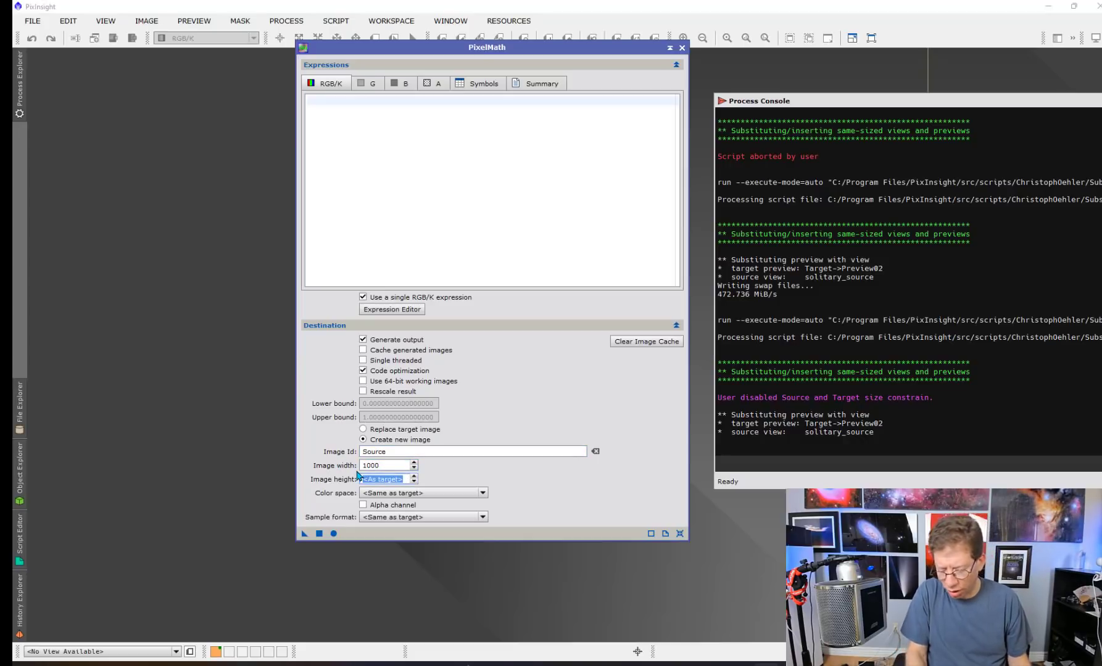
text(1000)
Step: Make the new image Grayscale 16-bit with expression 0 and generate it
click(404, 493)
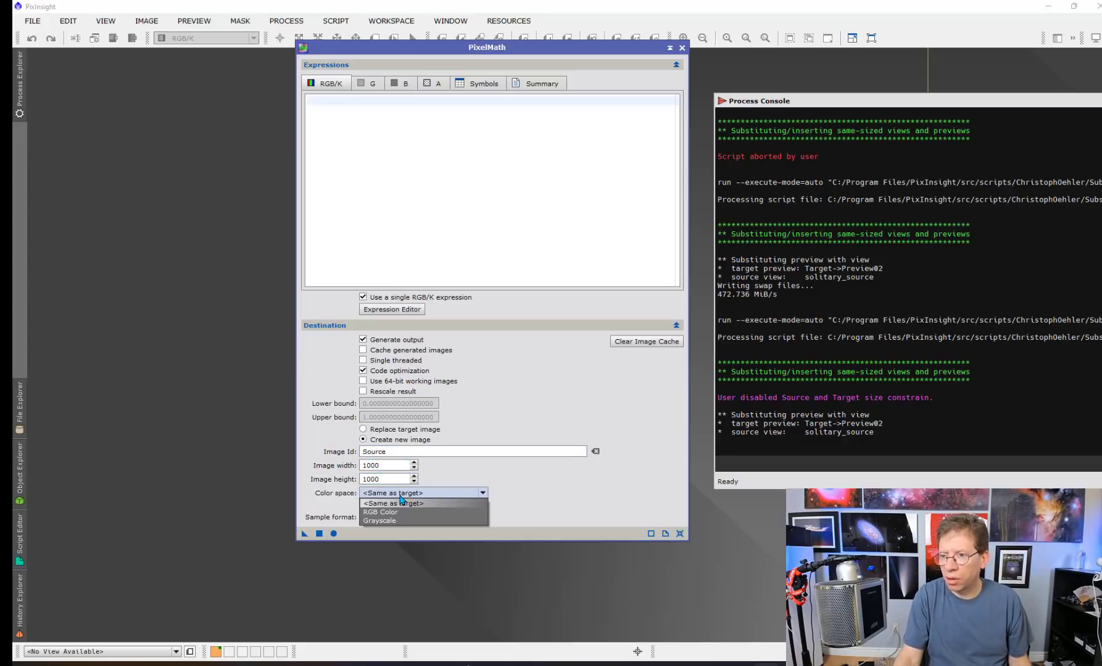
click(406, 519)
click(398, 517)
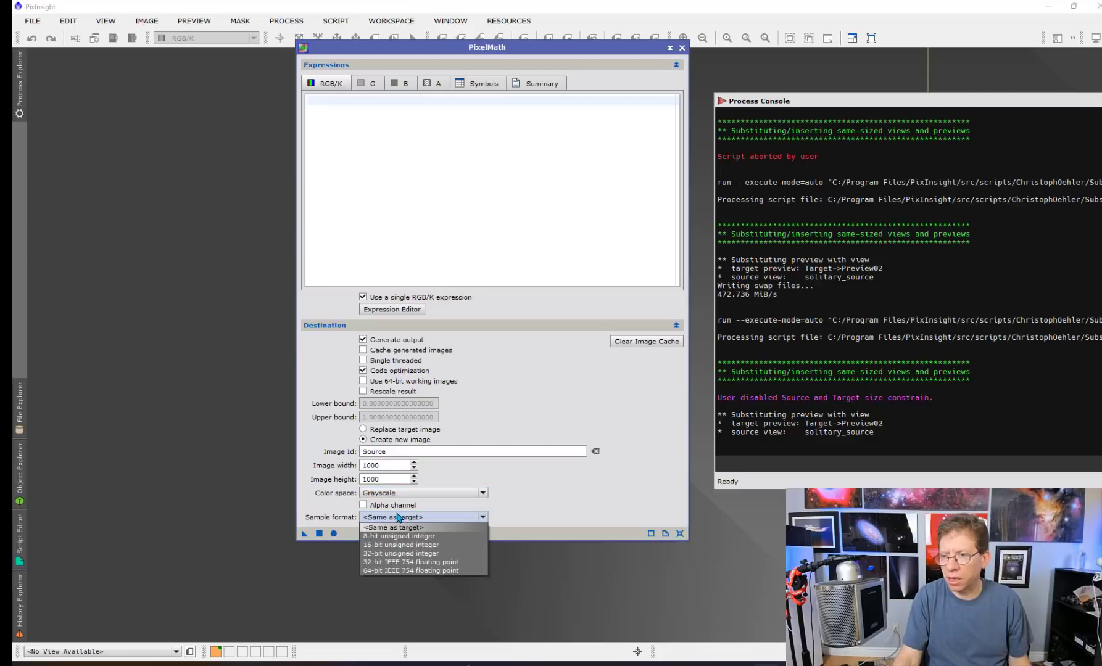
click(416, 545)
click(411, 160)
text(0)
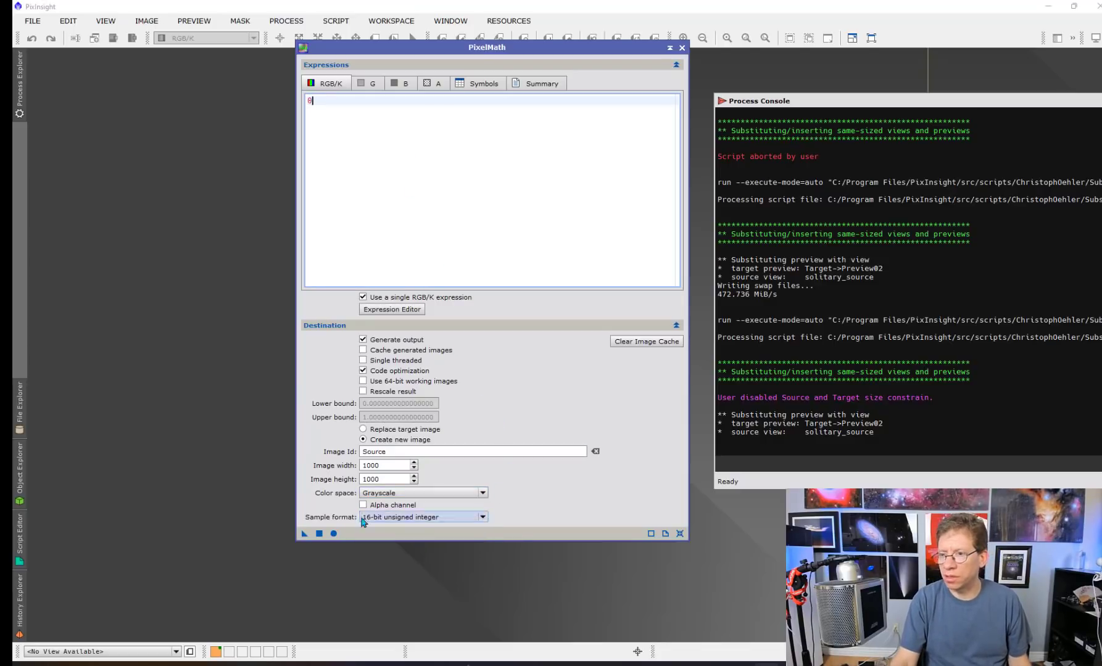
click(333, 534)
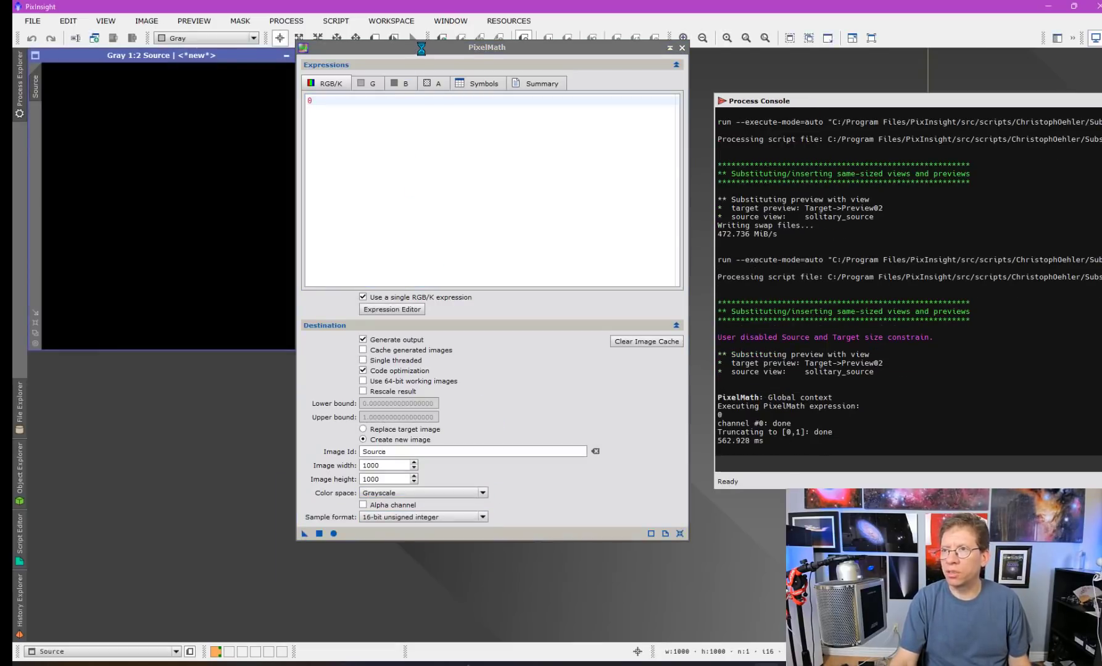
Step: Close PixelMath, clone Source, rename the clone Target and invert it to white
drag(421, 48, 461, 122)
click(722, 121)
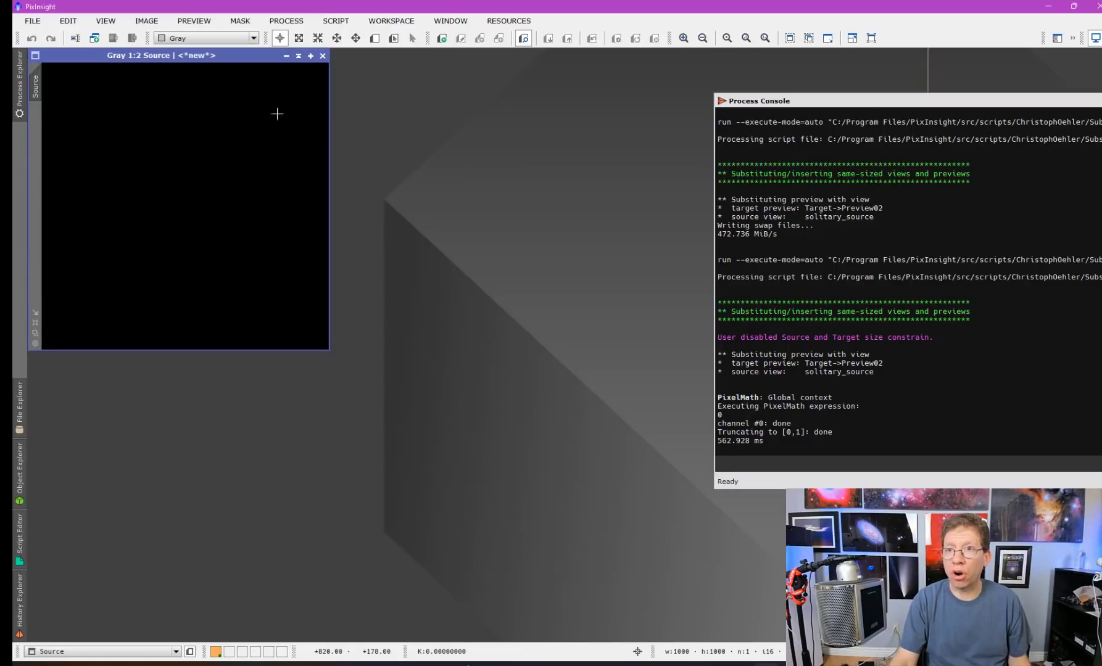
drag(150, 55, 493, 100)
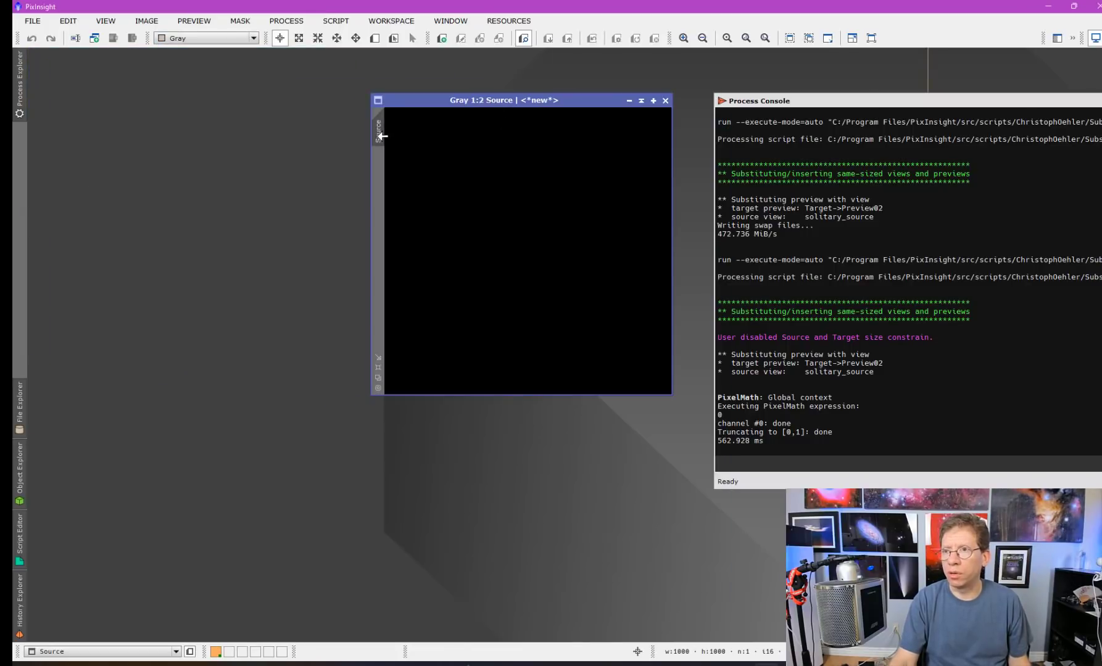
drag(379, 132, 272, 237)
double_click(271, 233)
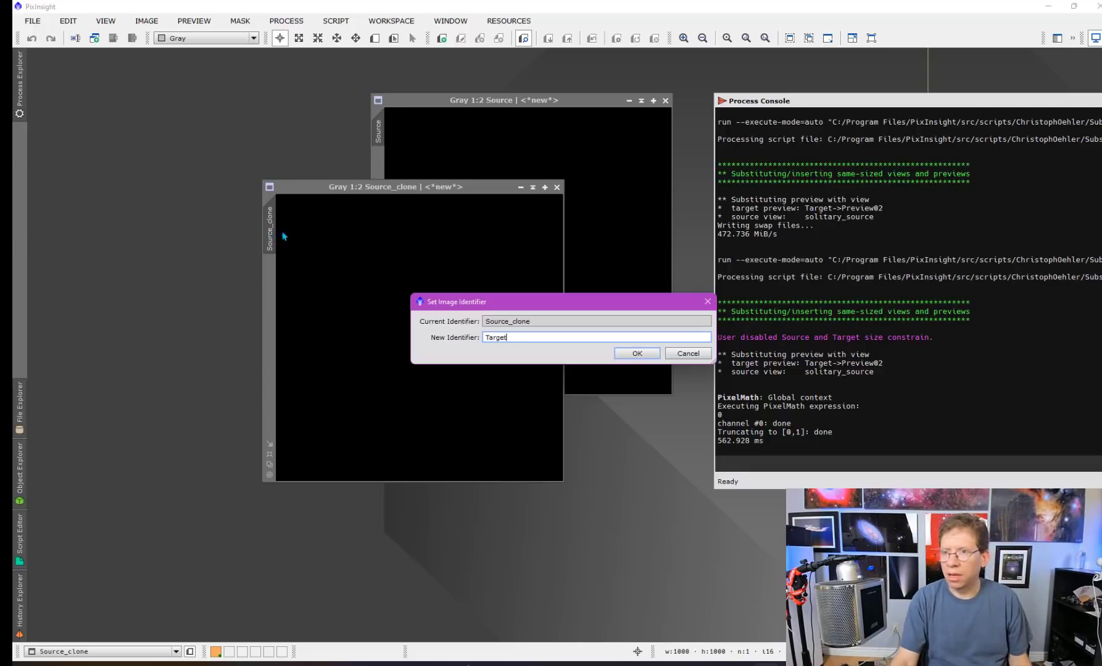
click(636, 353)
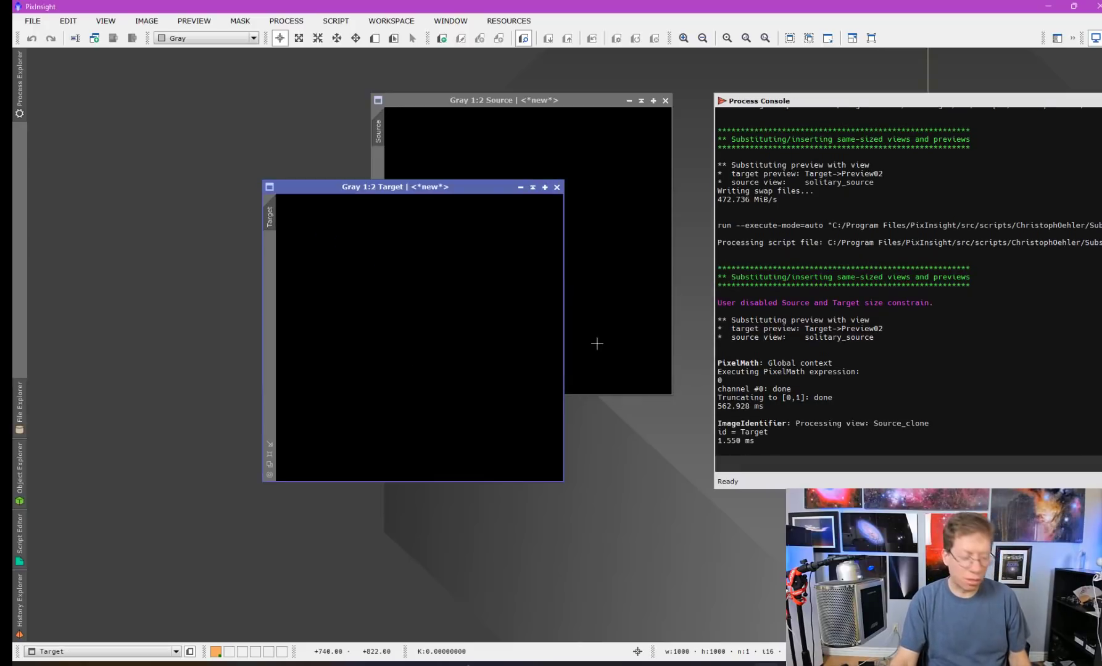
key(ctrl+i)
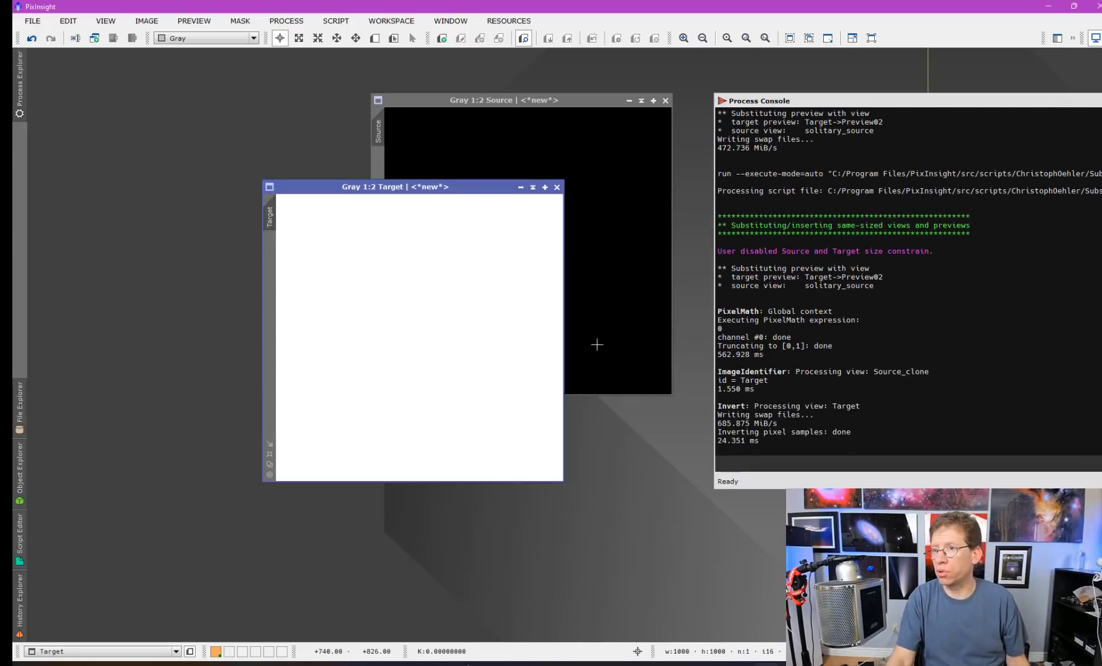
Step: Arrange the Target and Source image windows side by side
drag(444, 189, 240, 89)
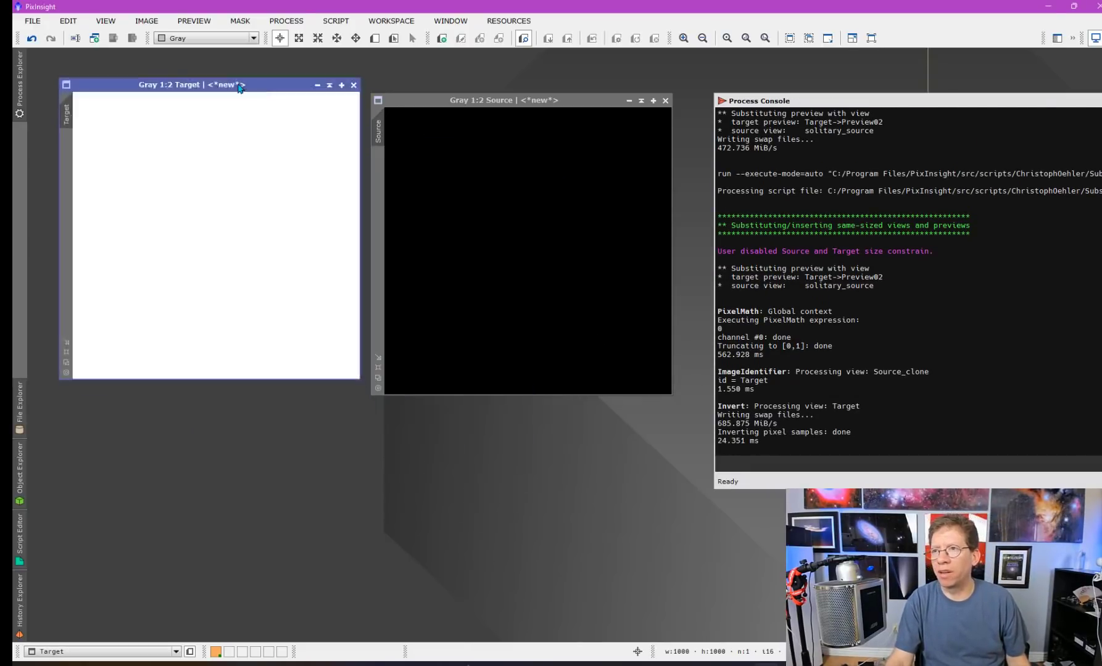
drag(452, 104, 474, 214)
drag(296, 85, 271, 79)
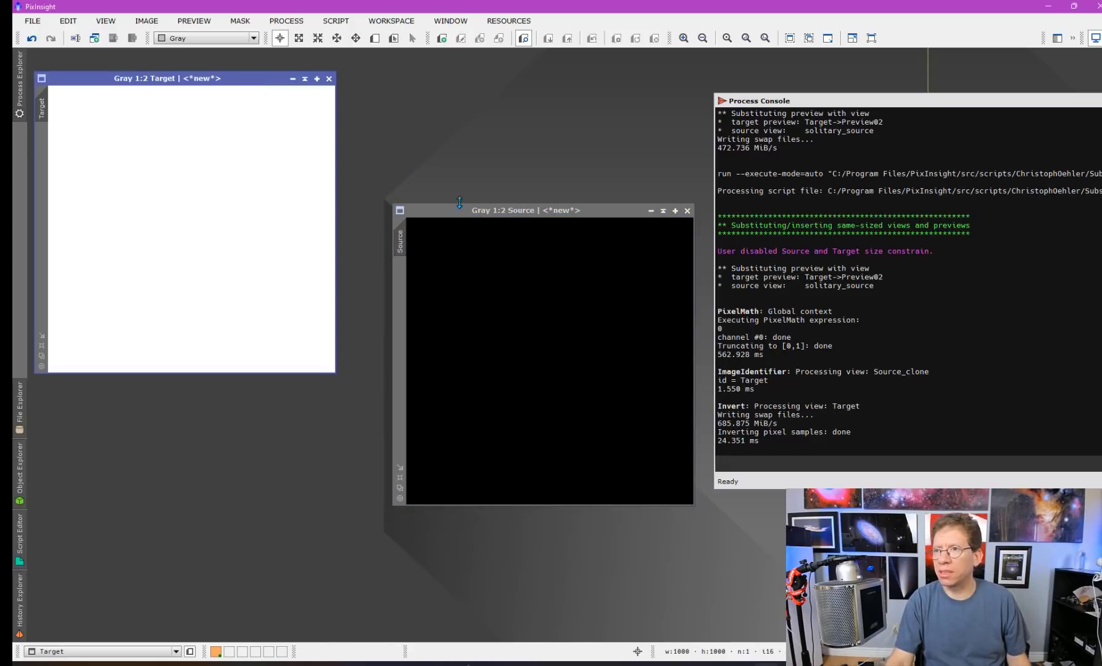
drag(465, 213, 442, 194)
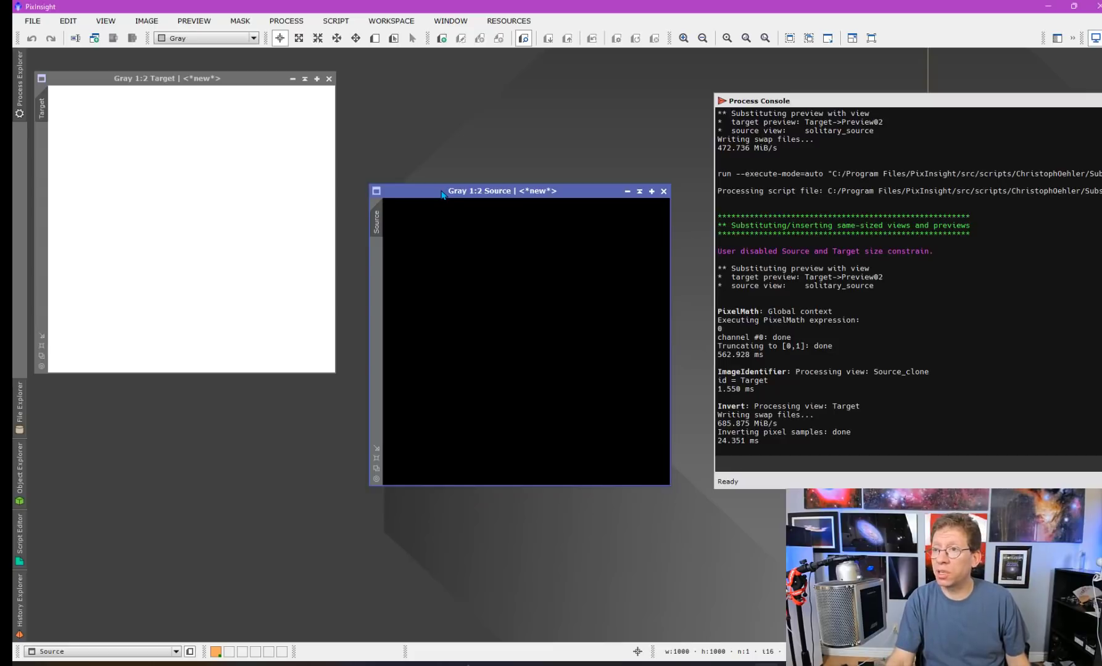
click(374, 38)
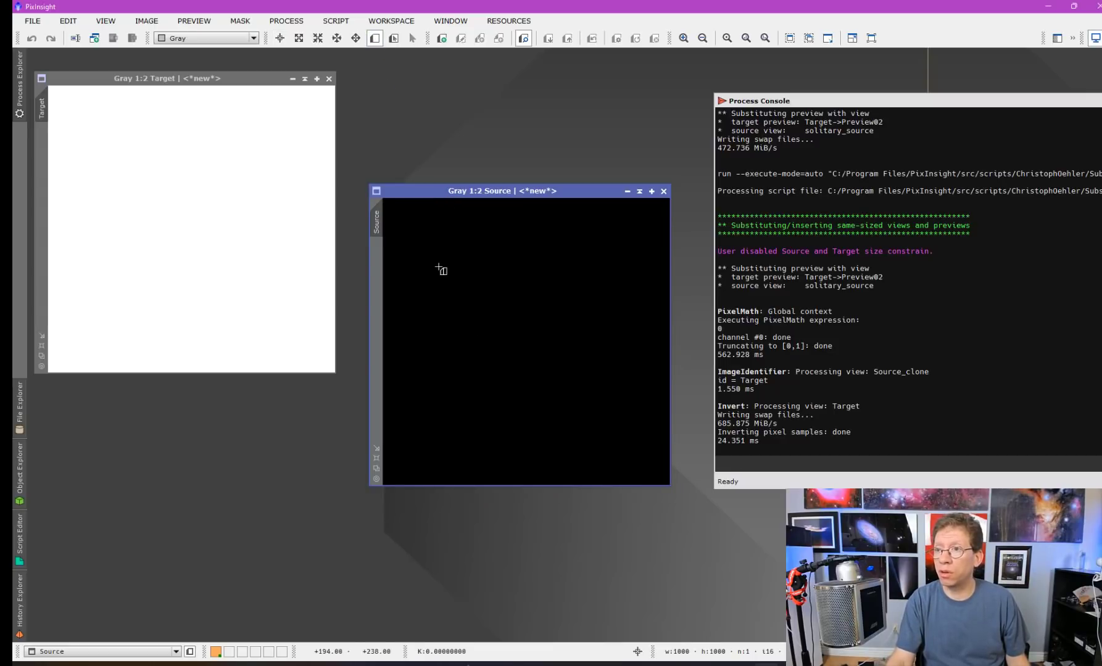
drag(436, 264, 569, 395)
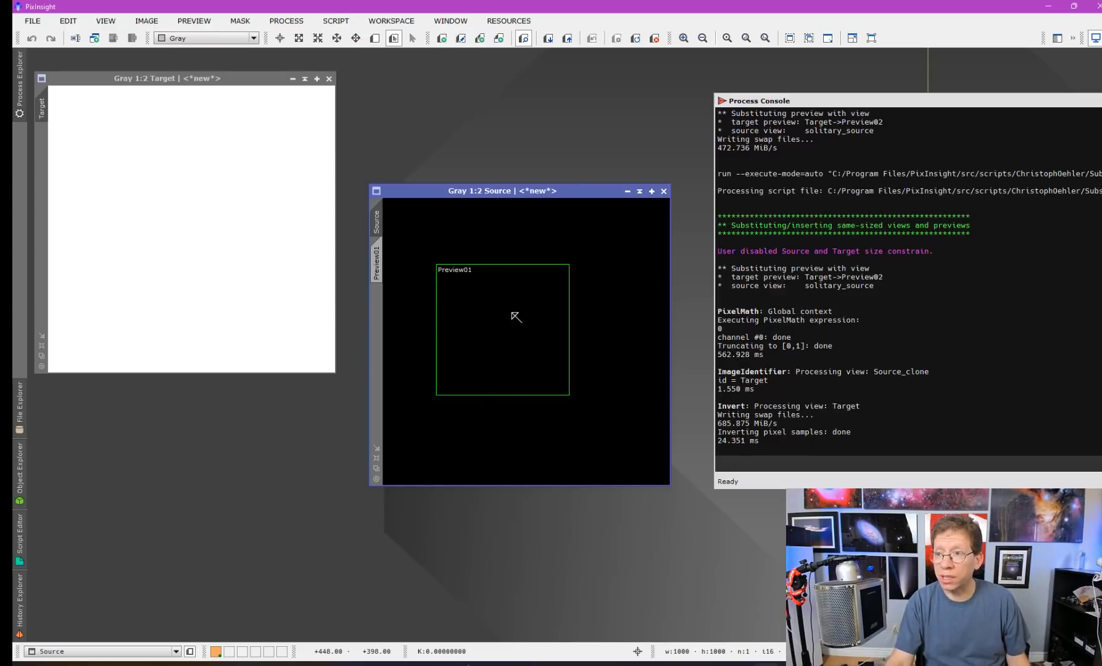
drag(513, 313, 487, 329)
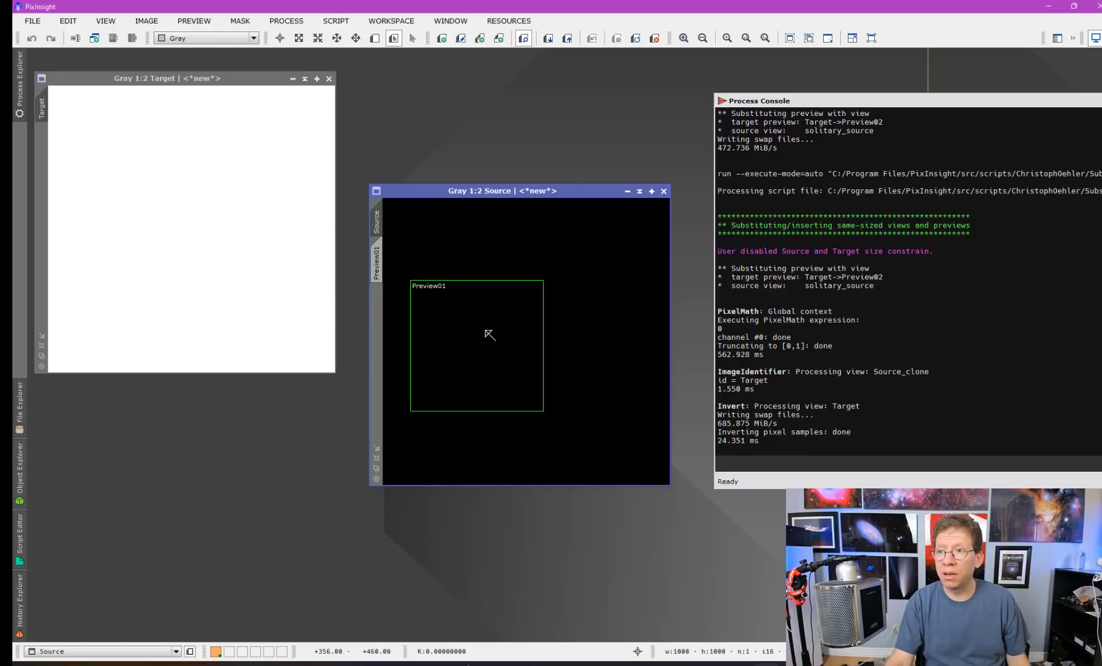
click(442, 40)
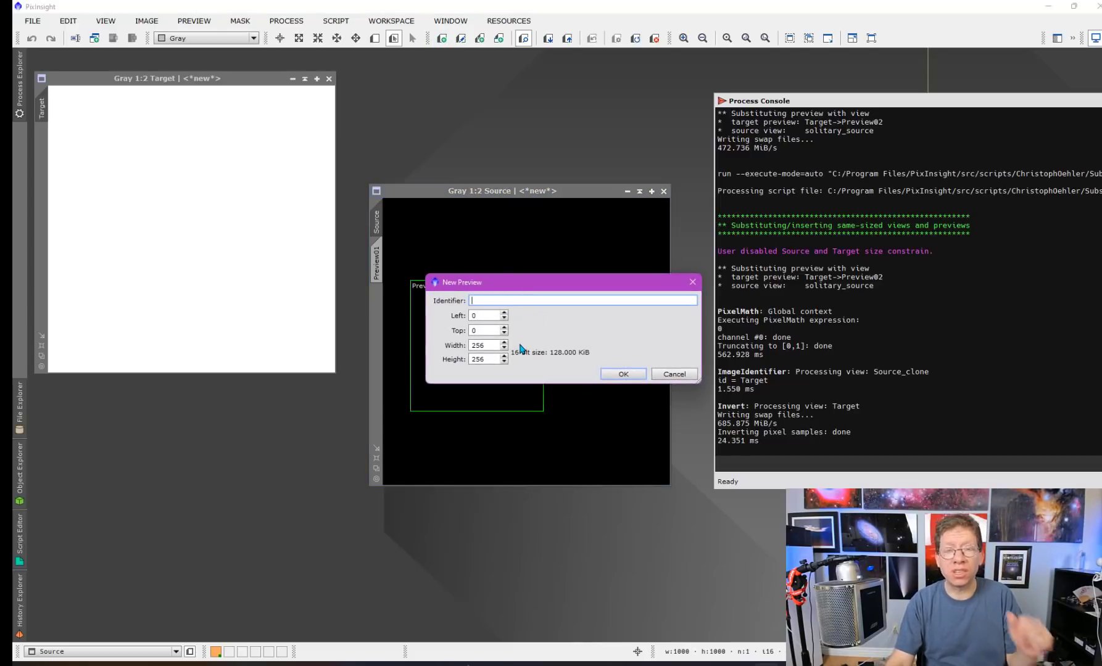
click(673, 374)
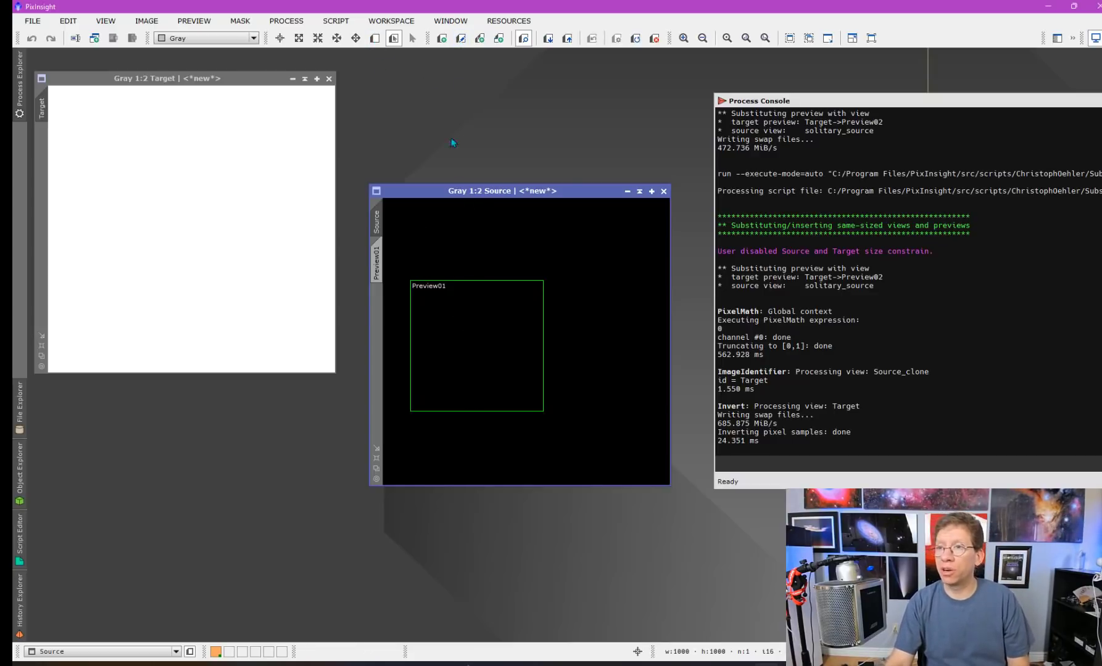
Step: Run Substitute with Source->Preview01 as source view and Target as target view
click(335, 20)
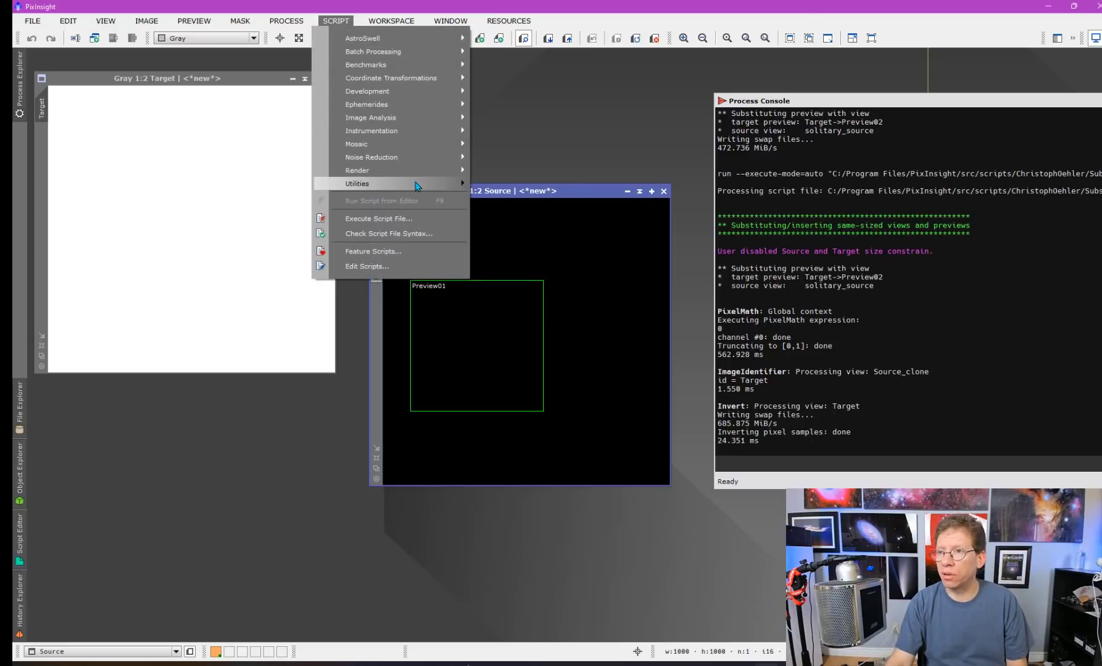
mouse_move(418, 184)
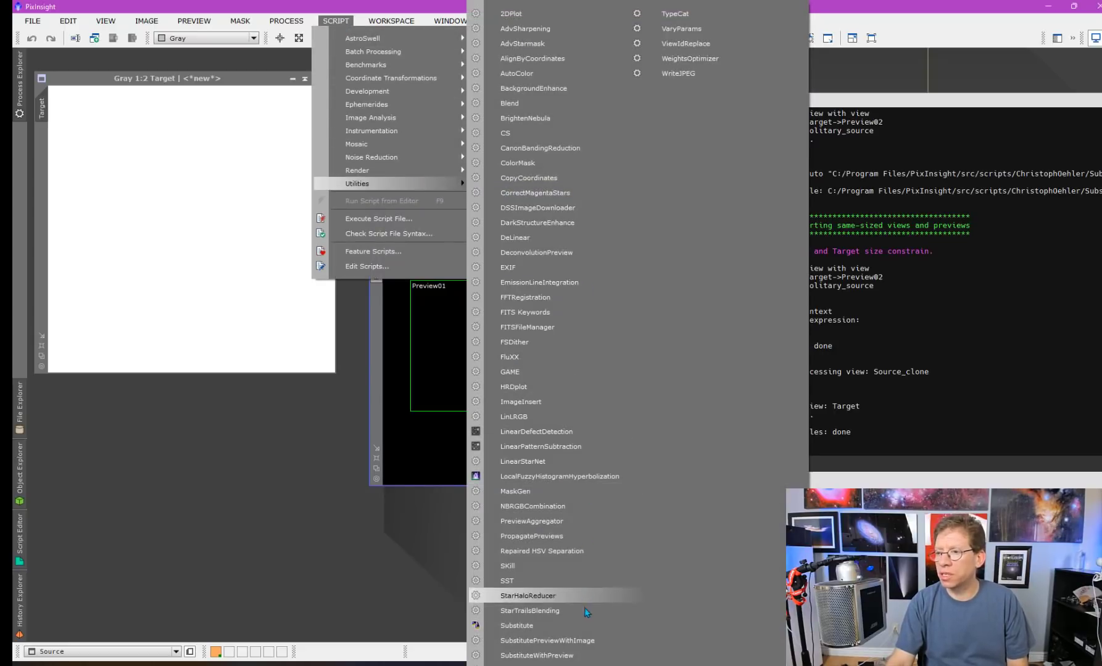
click(583, 626)
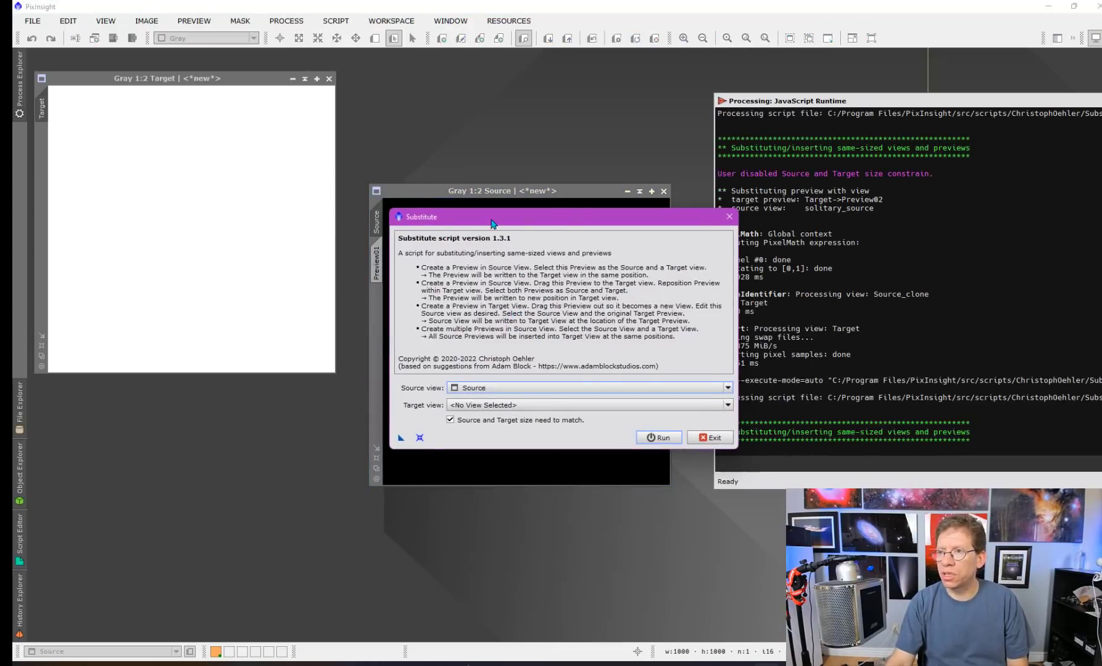
drag(494, 224, 692, 221)
click(664, 387)
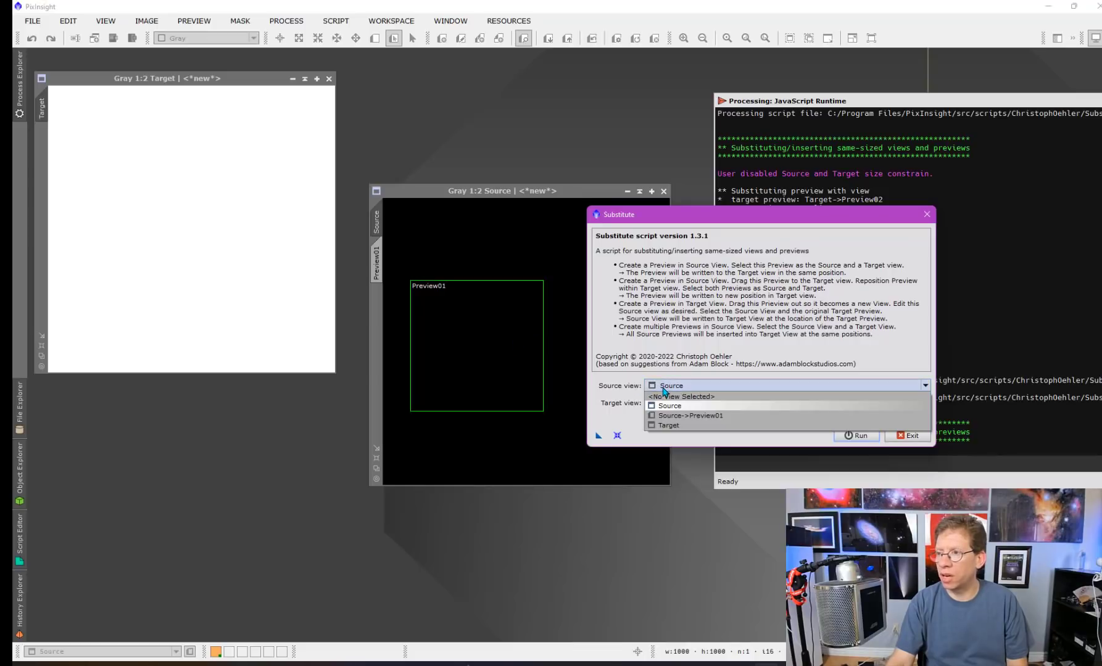
click(682, 415)
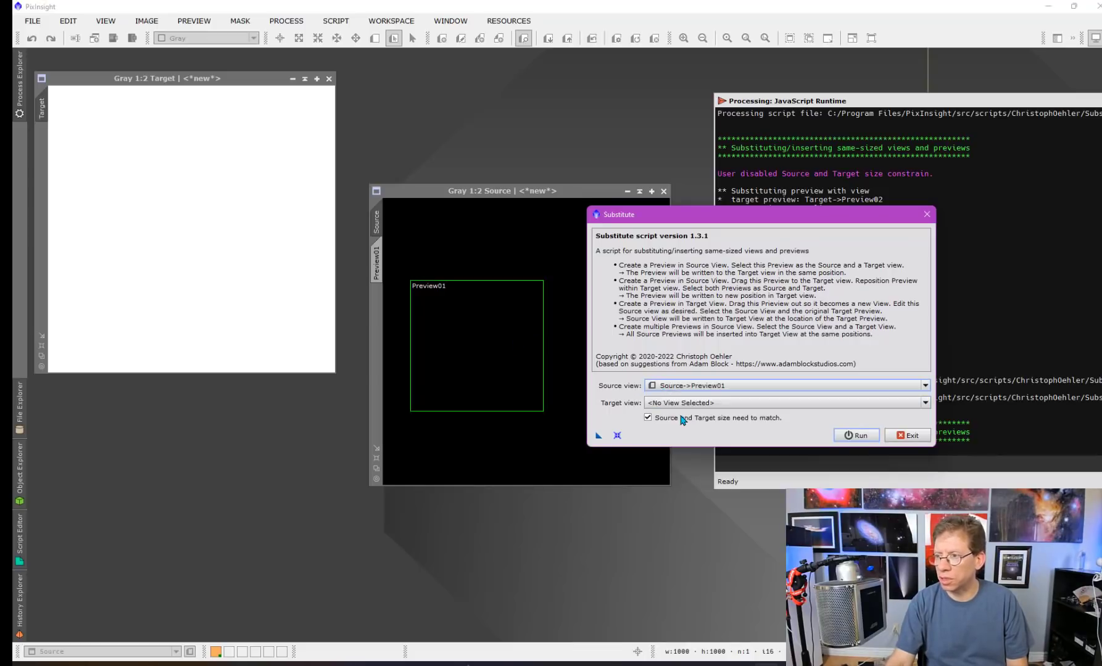
click(684, 404)
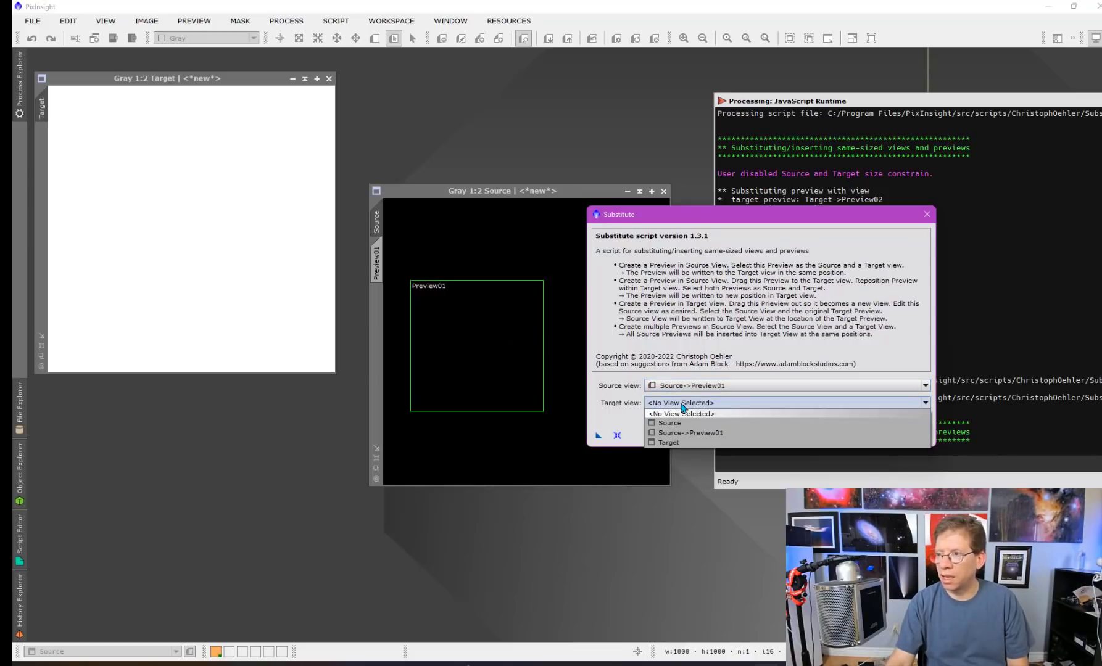
click(683, 443)
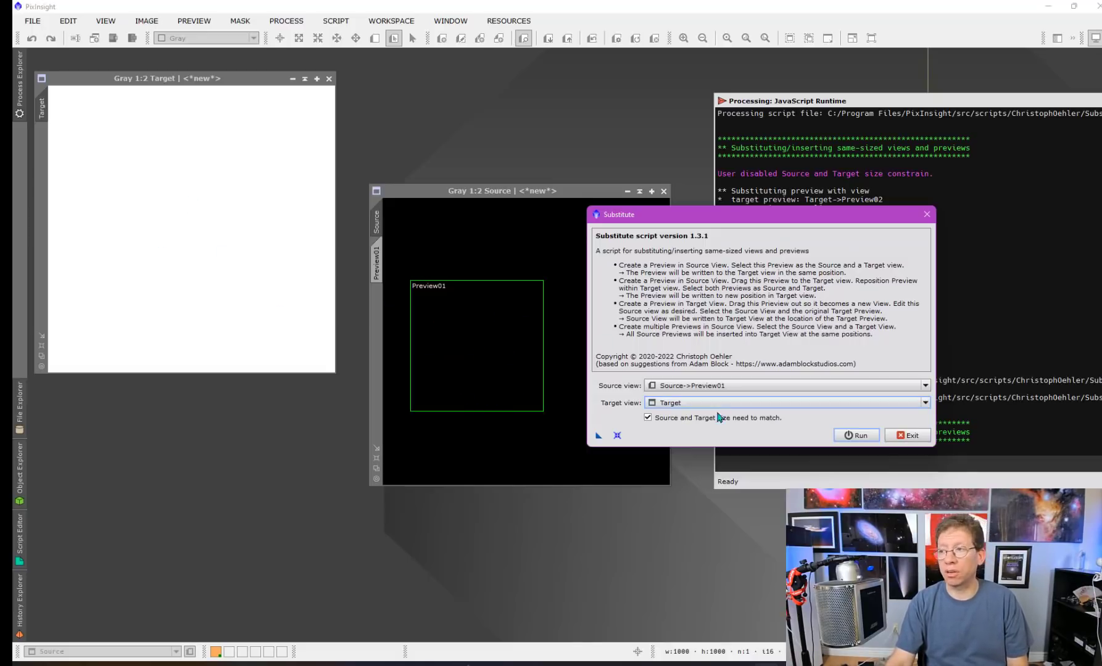
click(850, 437)
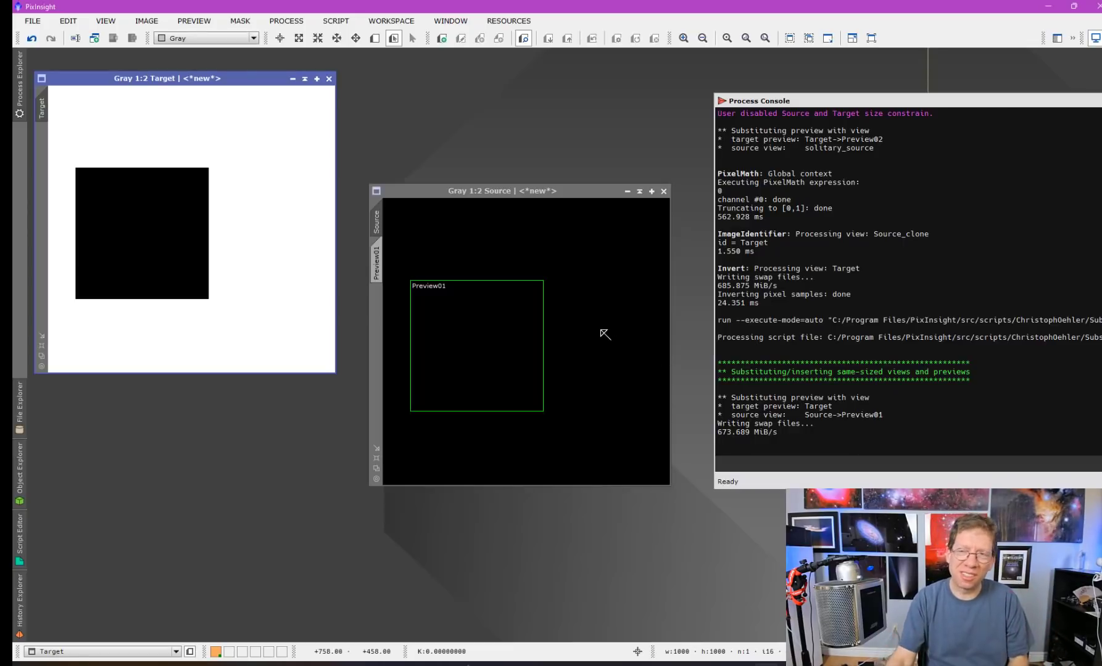
click(375, 38)
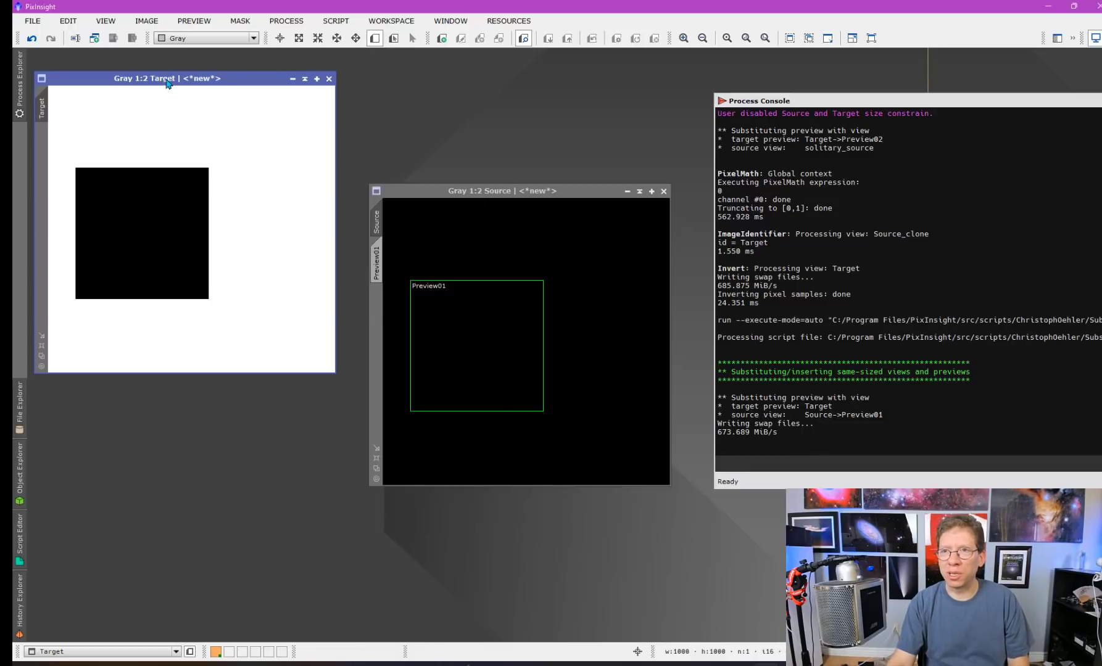
Step: Undo the square on Target, then draw Preview02, Preview03 and Preview04 on Source
click(31, 38)
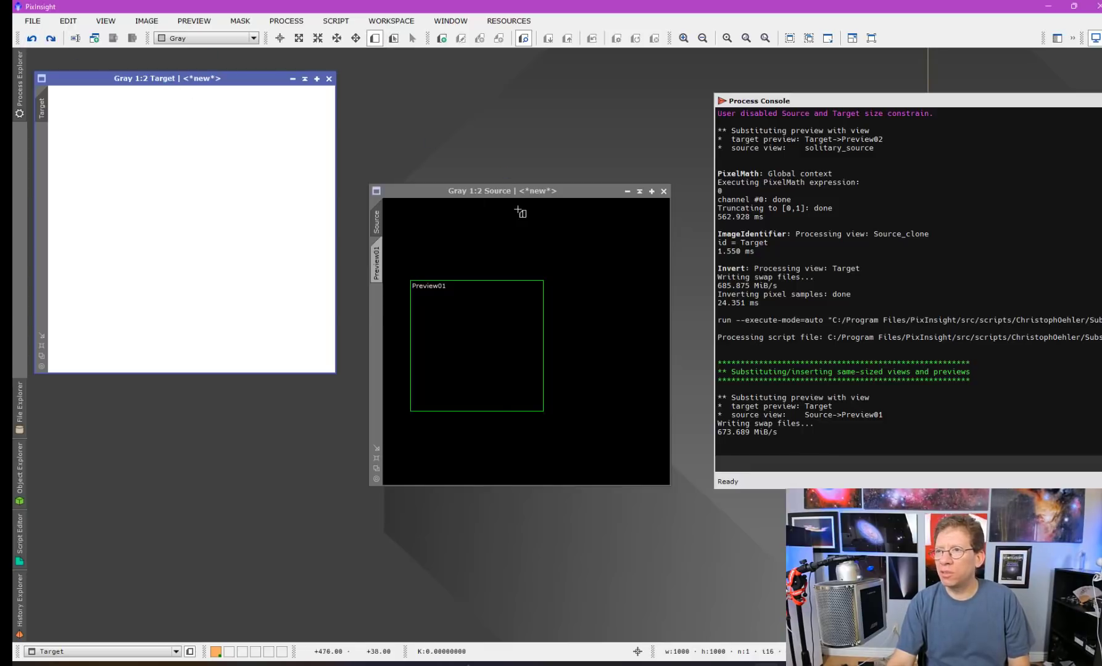
drag(537, 230, 598, 290)
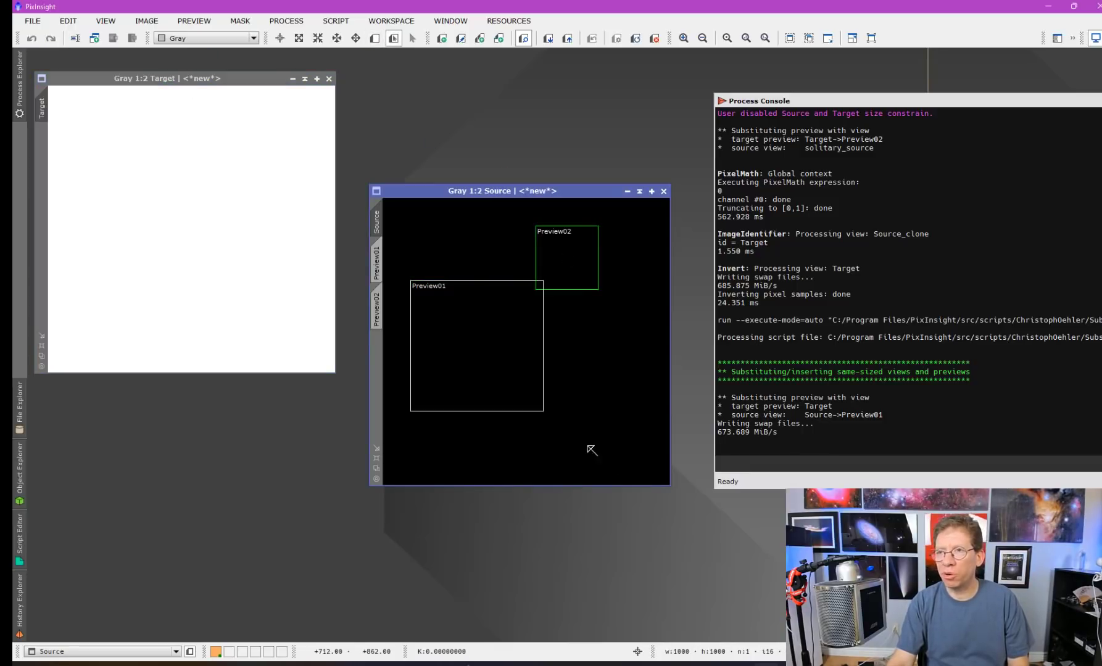
click(375, 38)
drag(505, 453, 611, 467)
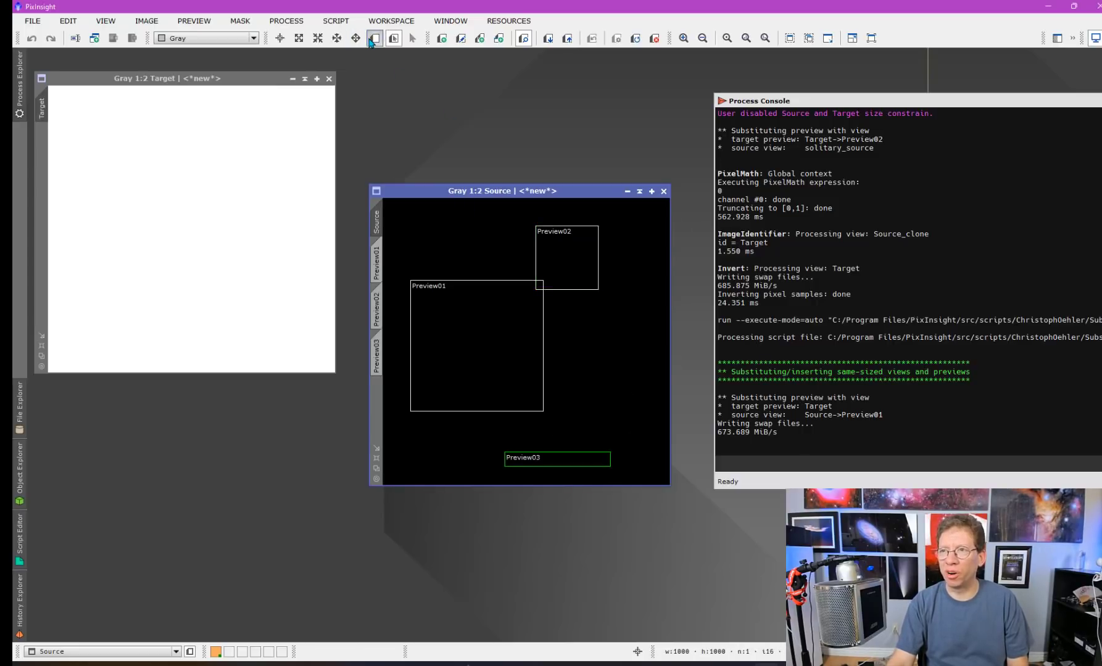
drag(616, 346, 631, 372)
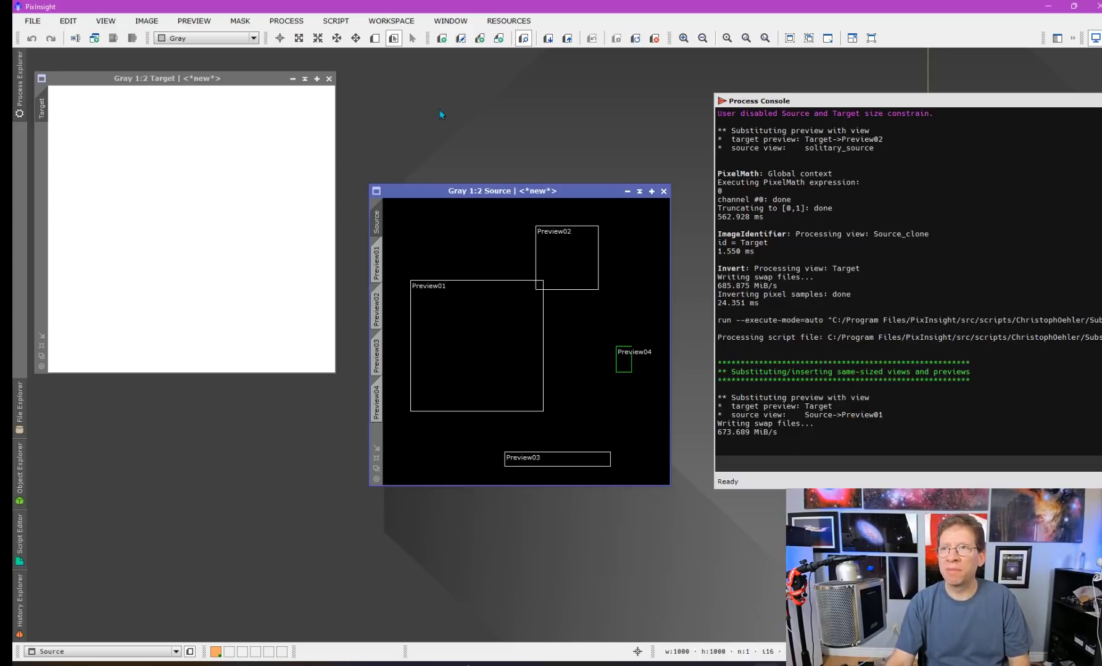
click(336, 21)
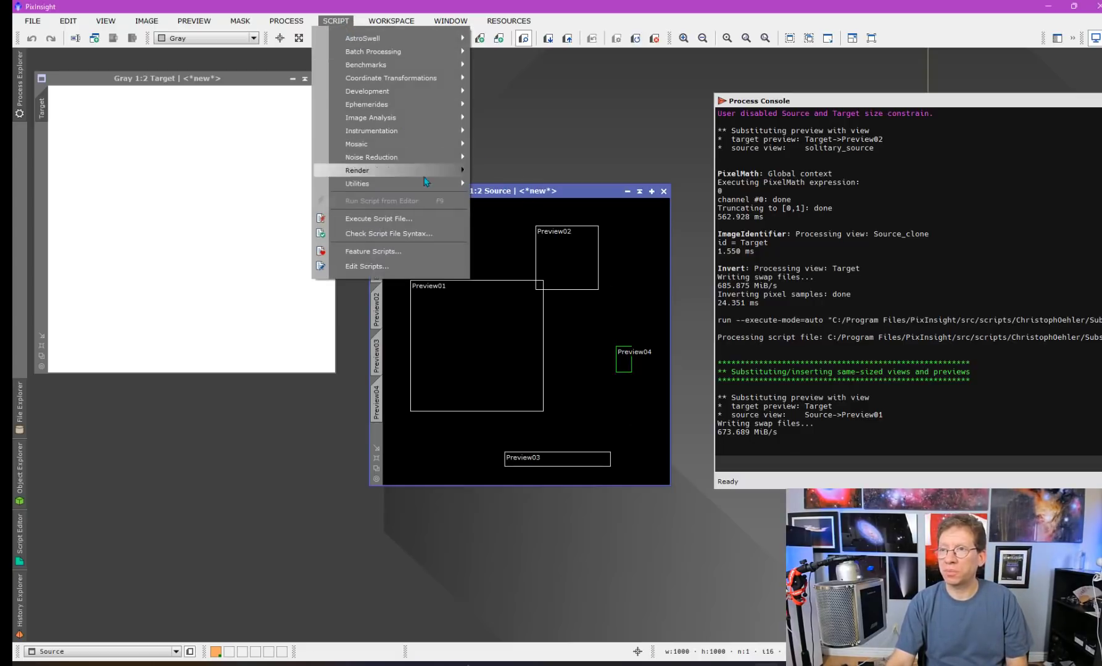
Step: Run Substitute with the whole Source image as source and Target as target view
mouse_move(425, 184)
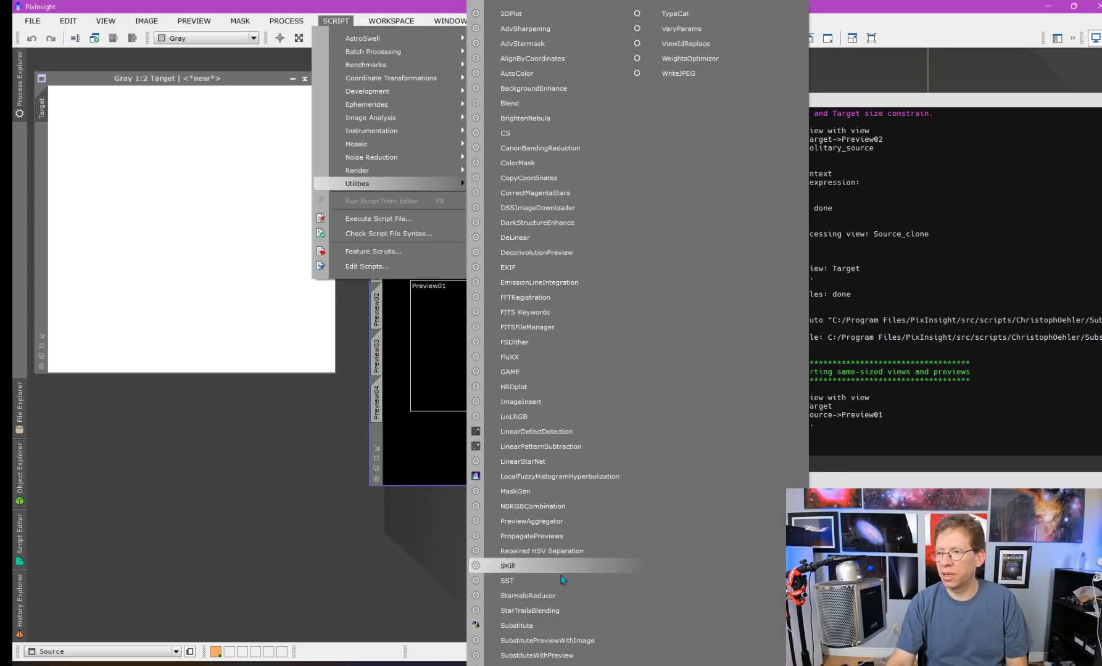
click(487, 626)
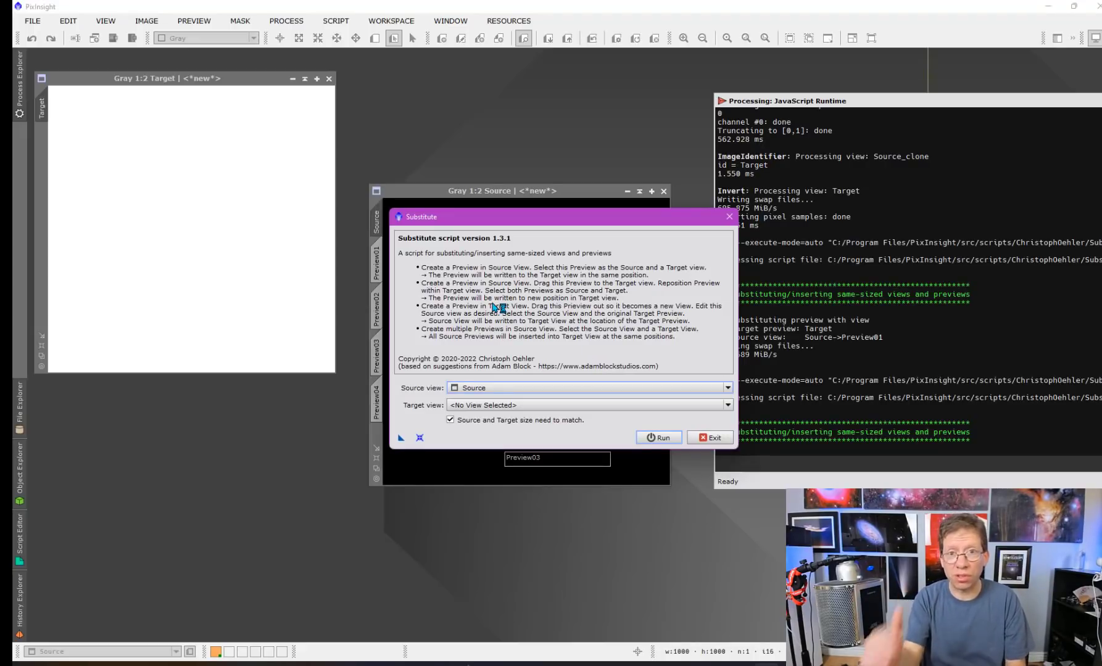
drag(494, 216, 699, 186)
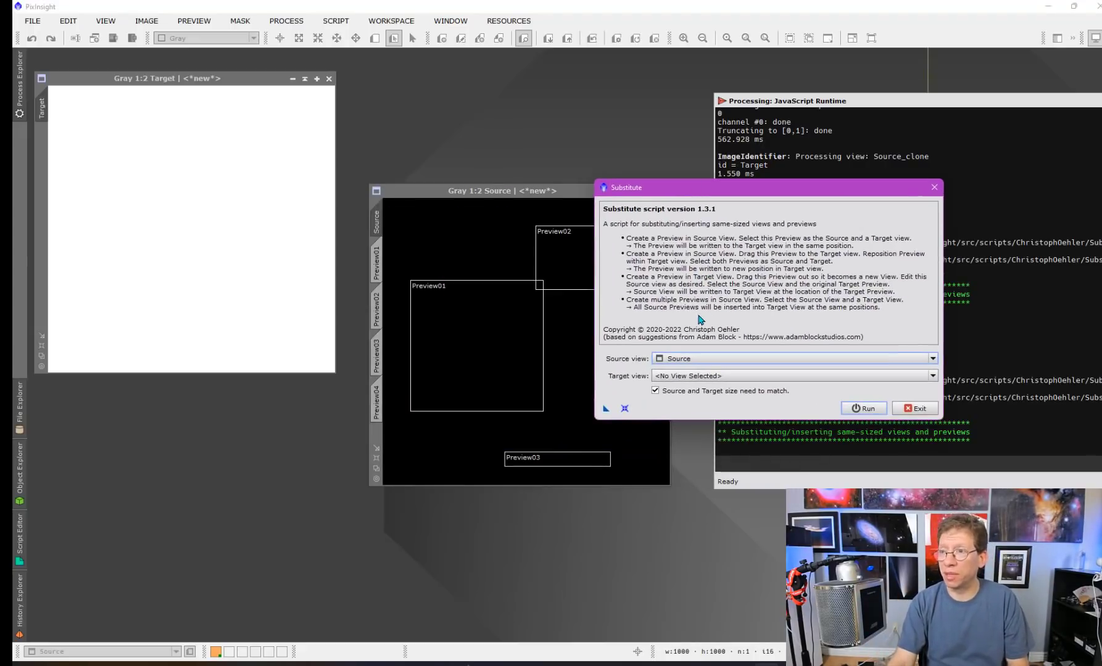
click(681, 363)
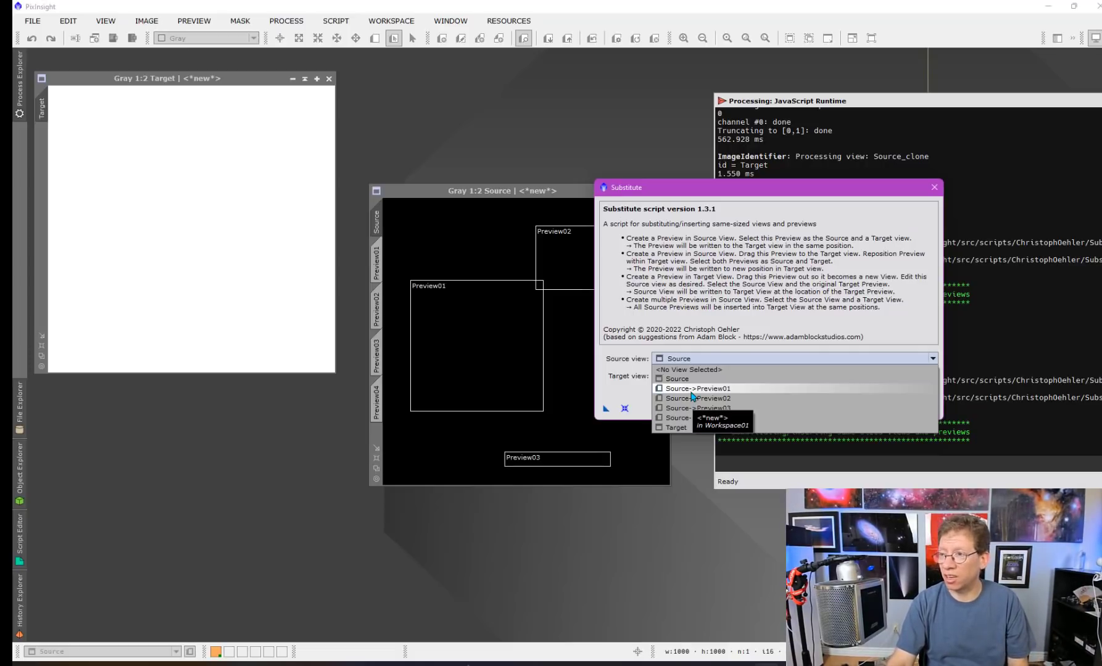
click(677, 379)
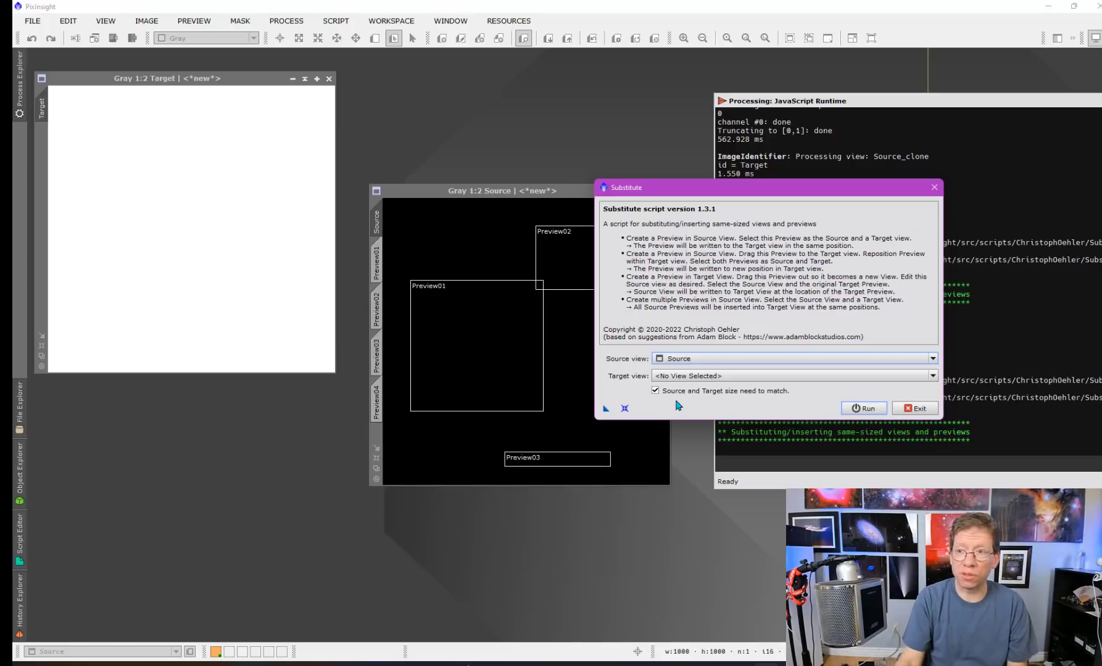
click(679, 376)
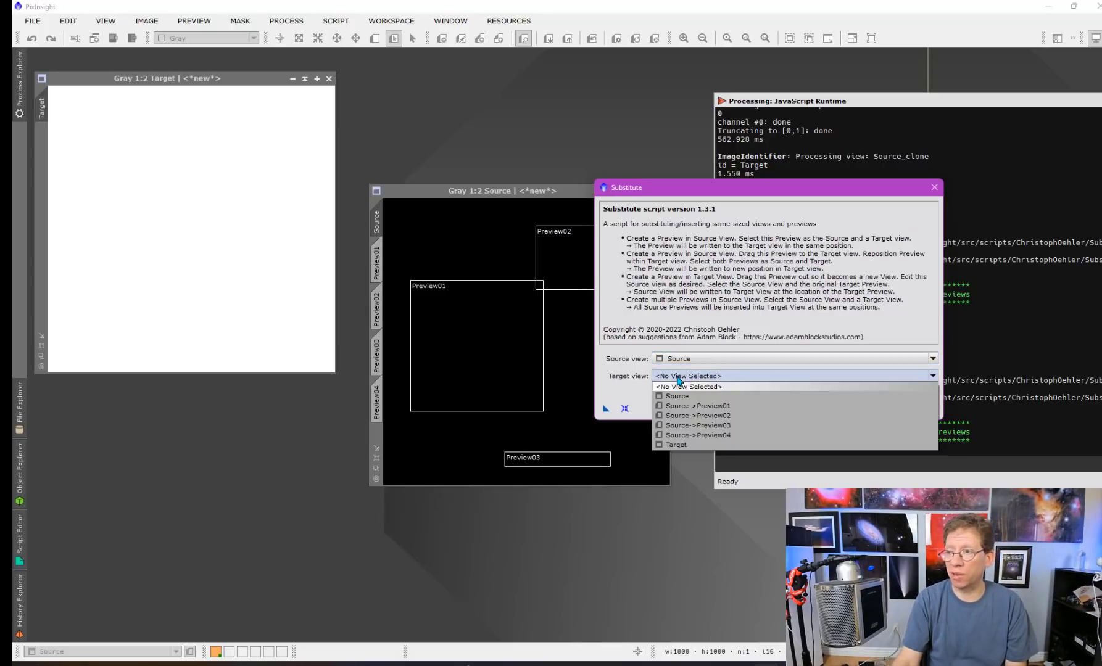
click(679, 449)
click(864, 408)
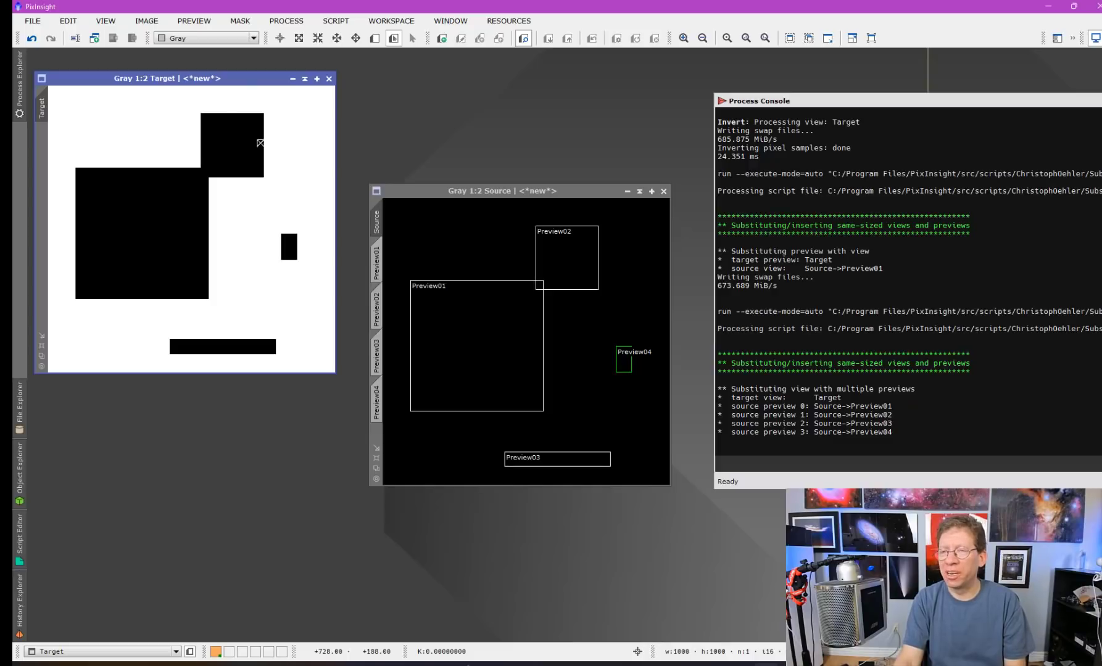
Step: Undo Target's black rectangles and pull Preview01 out of Source as image Source_Preview01
click(31, 38)
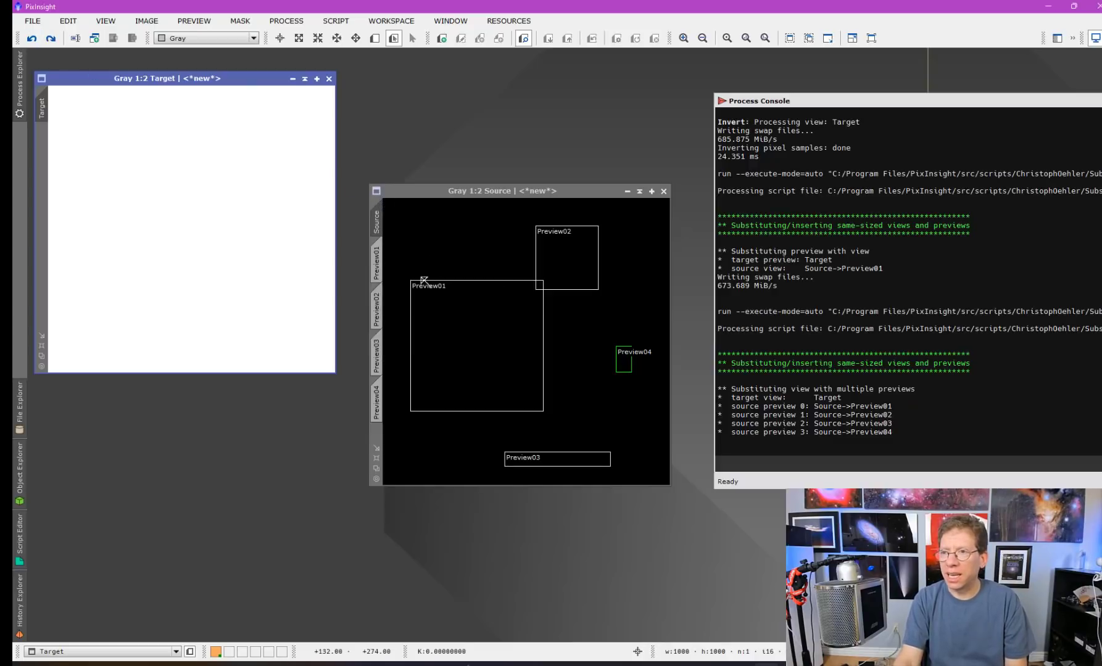
drag(437, 193, 451, 103)
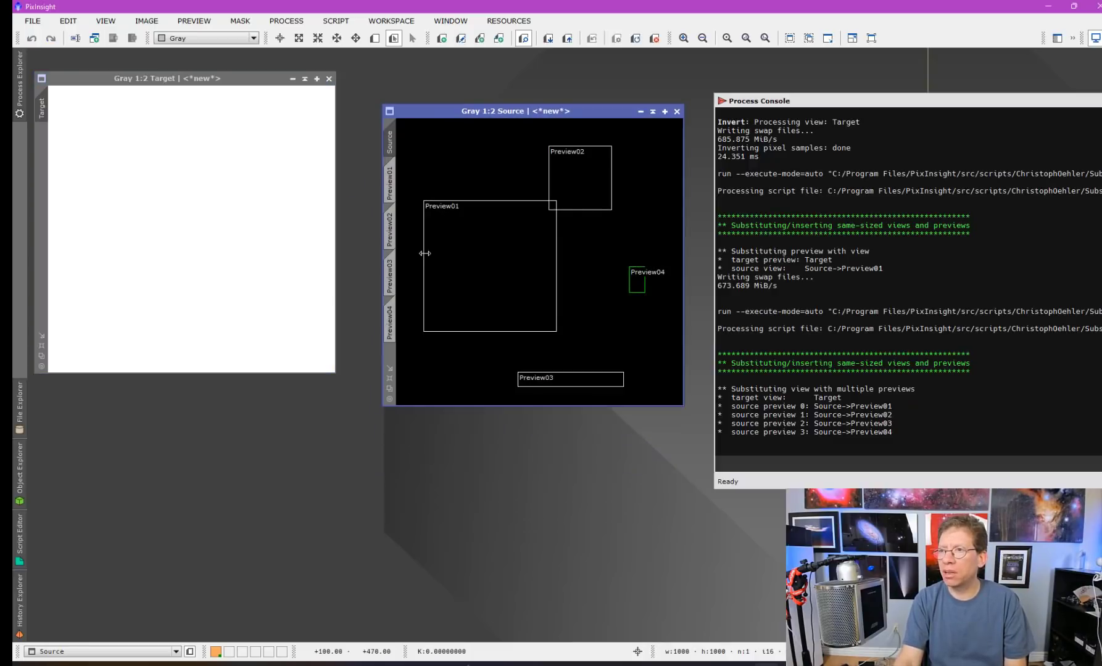
click(392, 188)
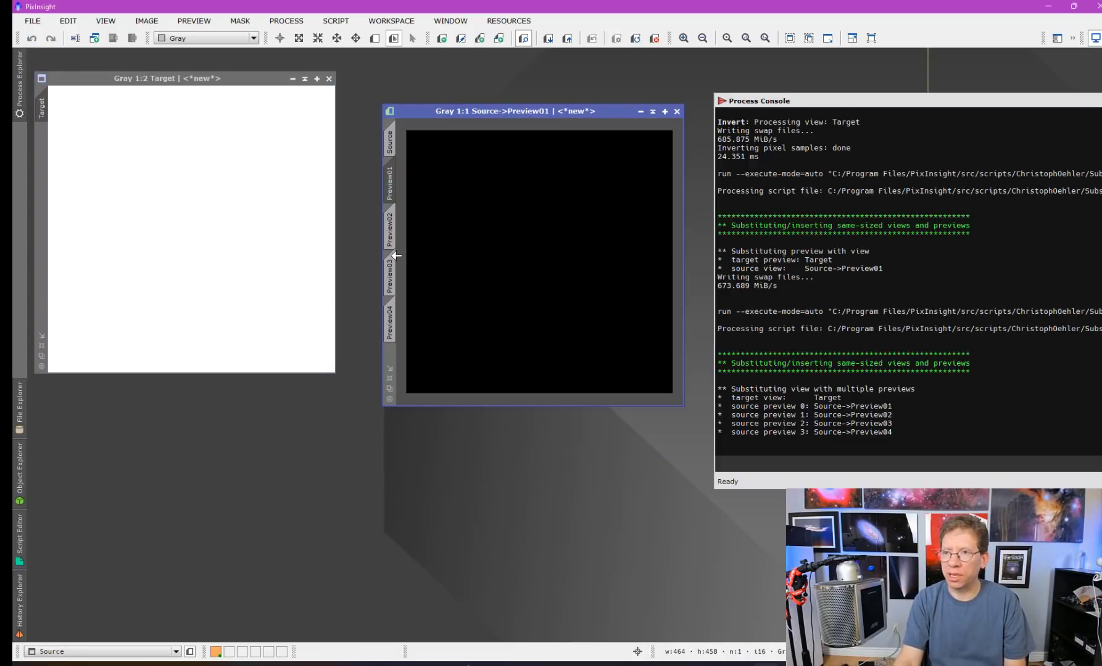
key(alt+r)
drag(397, 184, 336, 416)
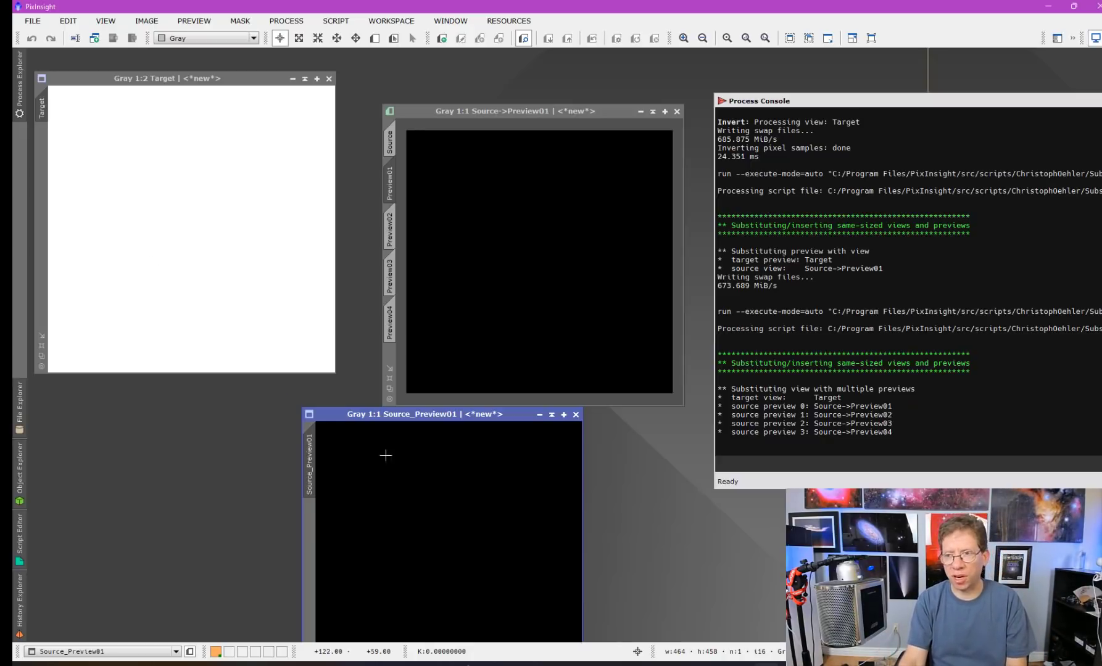
drag(420, 418, 367, 348)
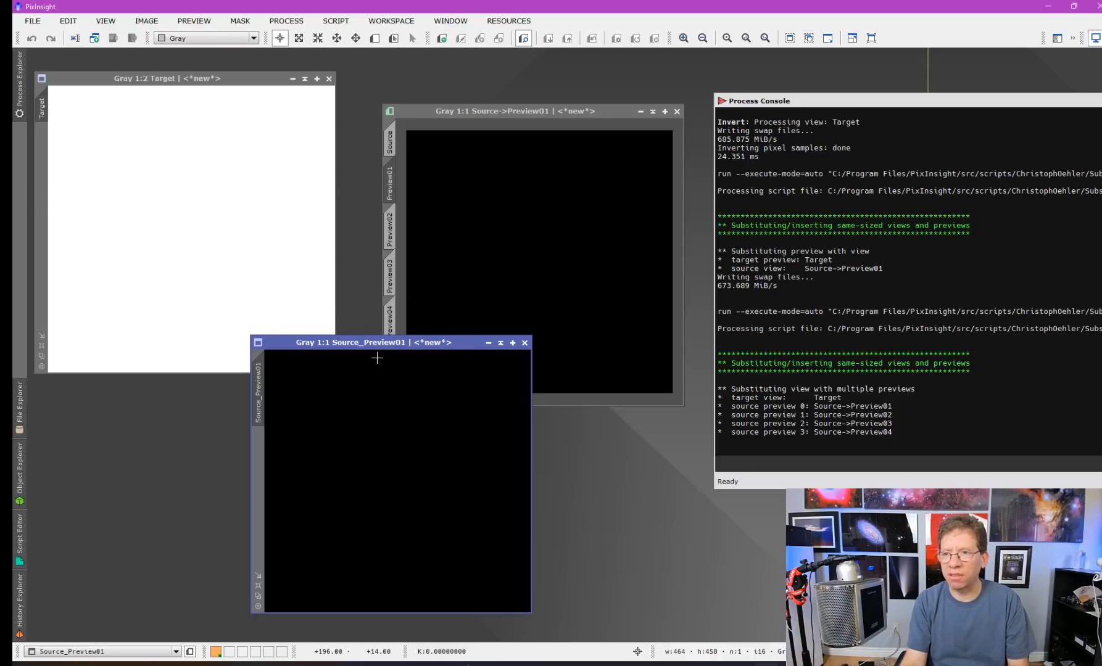
drag(366, 347, 452, 341)
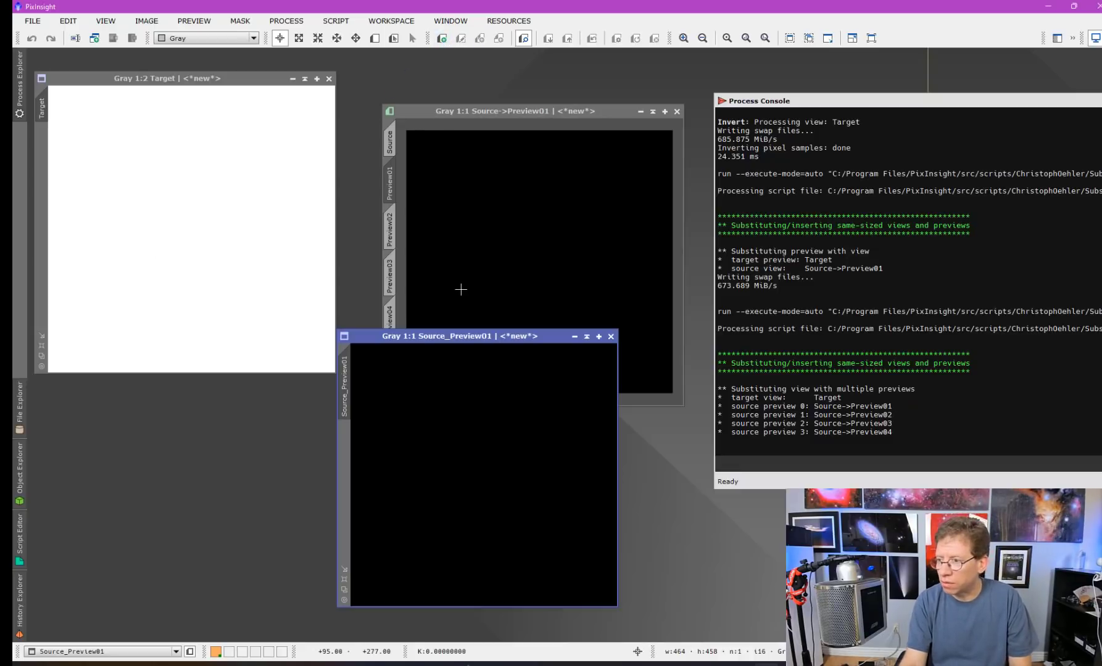
Step: Create a 464×458 preview on the Target image
click(441, 39)
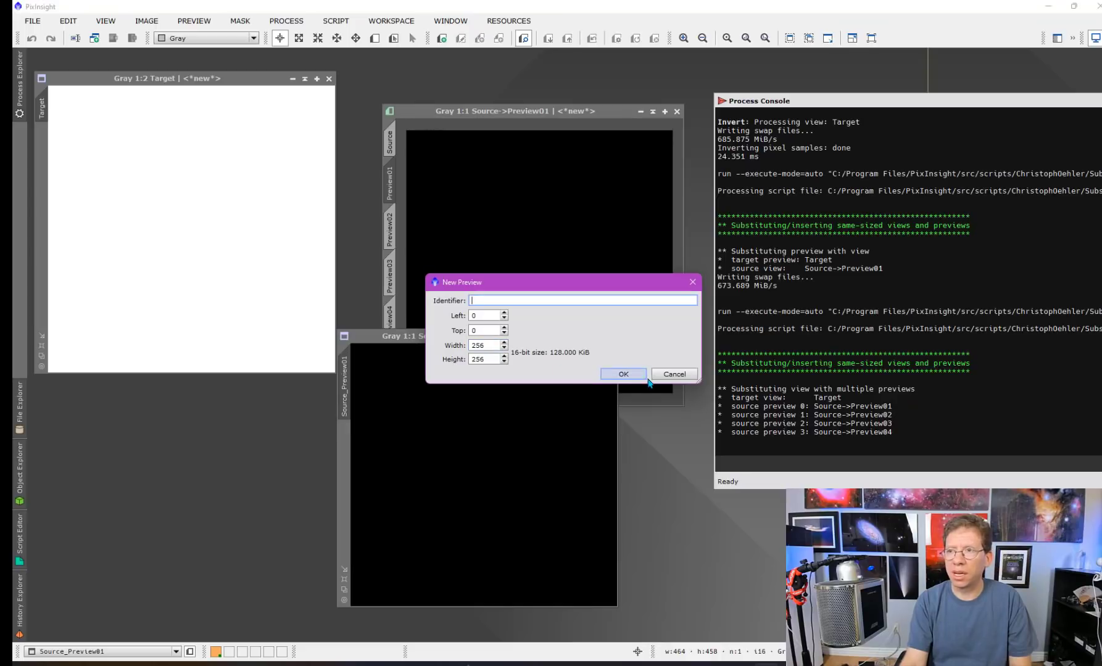
click(672, 374)
click(253, 80)
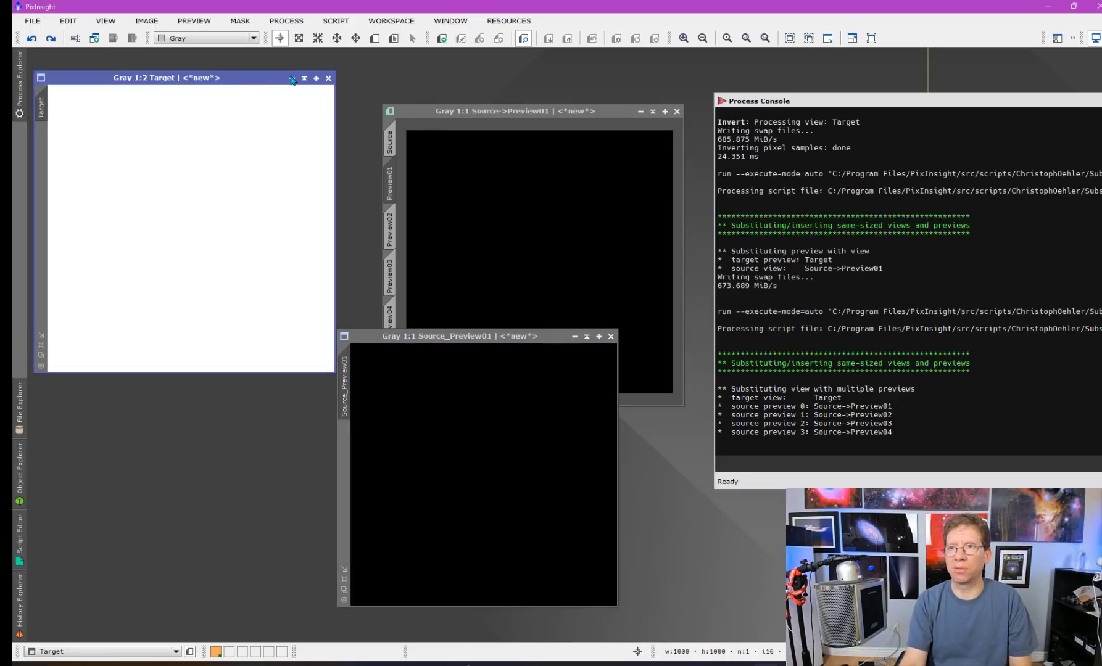
click(442, 38)
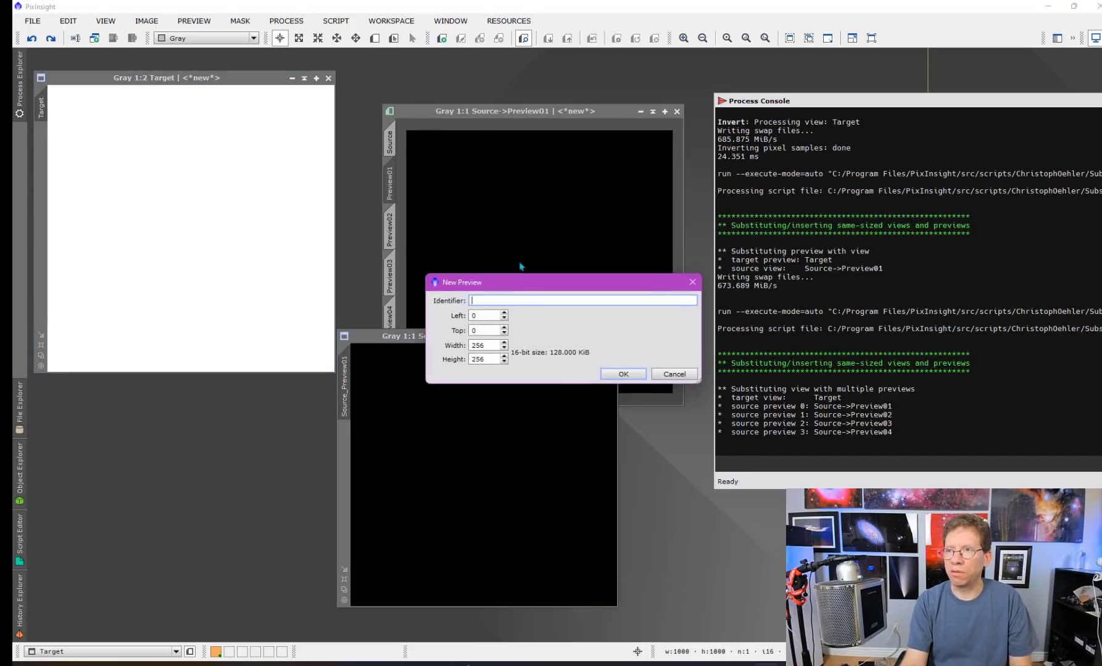
double_click(482, 345)
text(464)
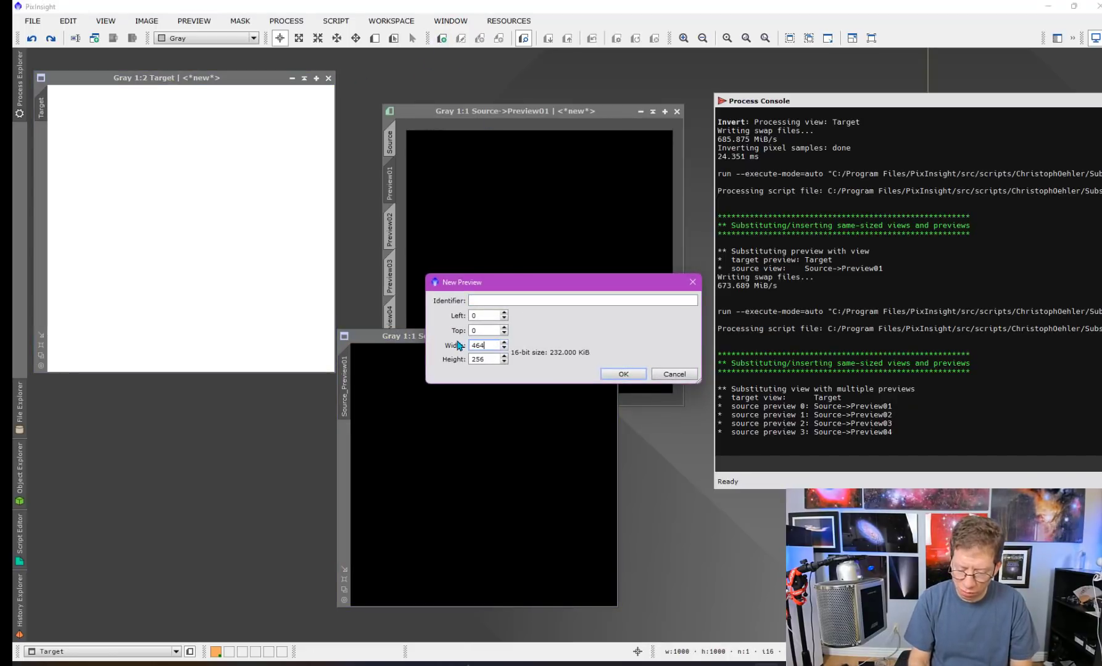
key(Tab)
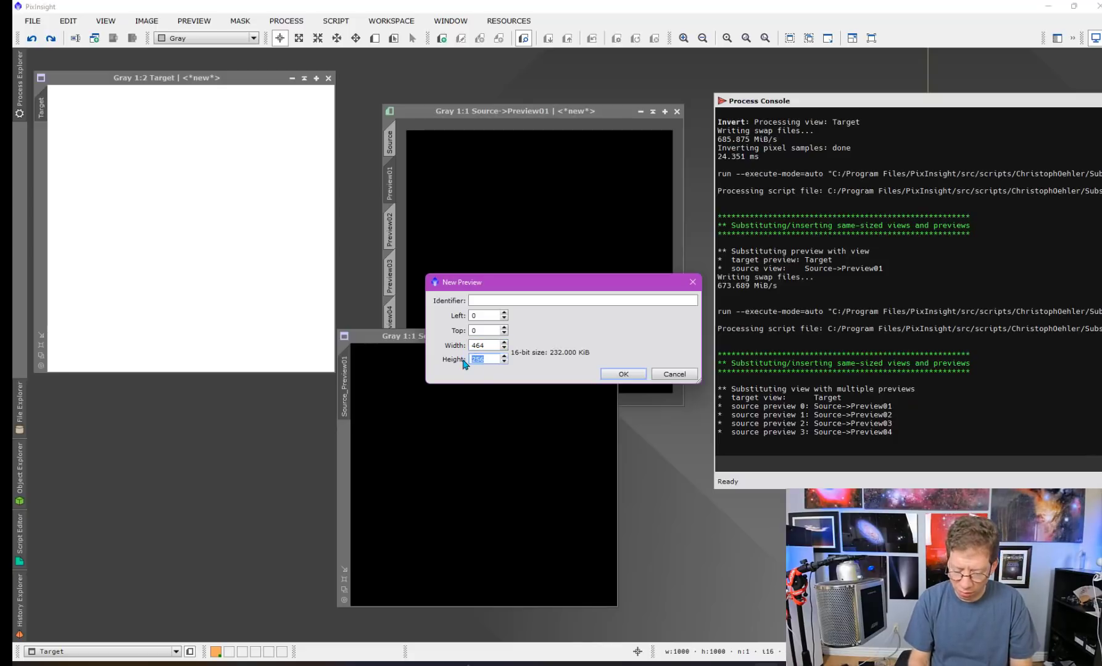
text(458)
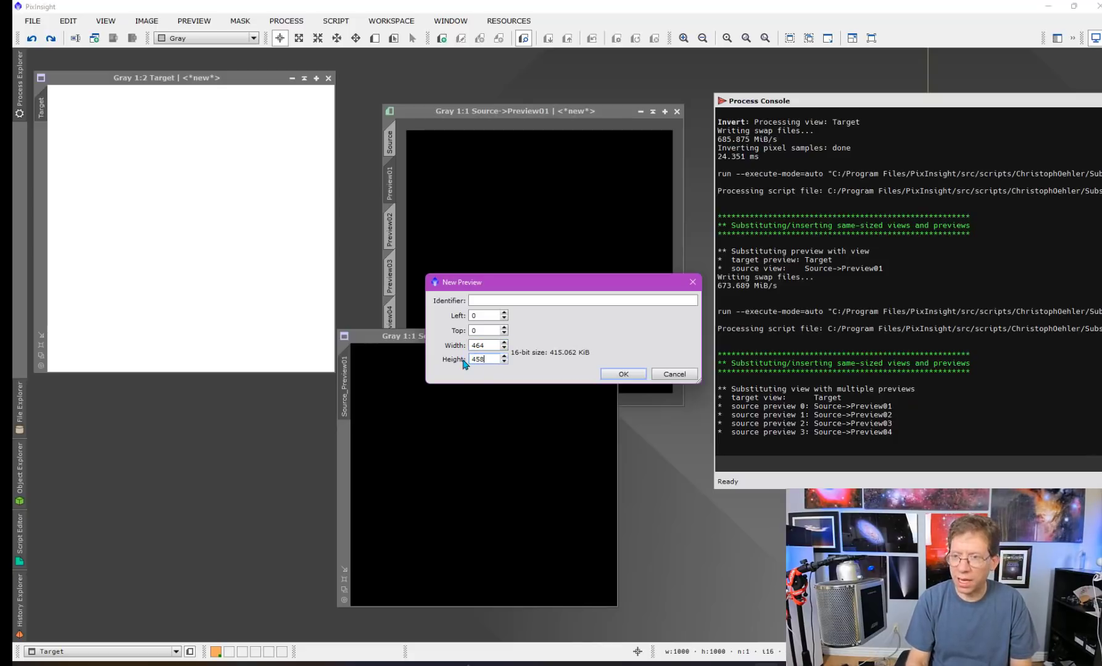
click(635, 375)
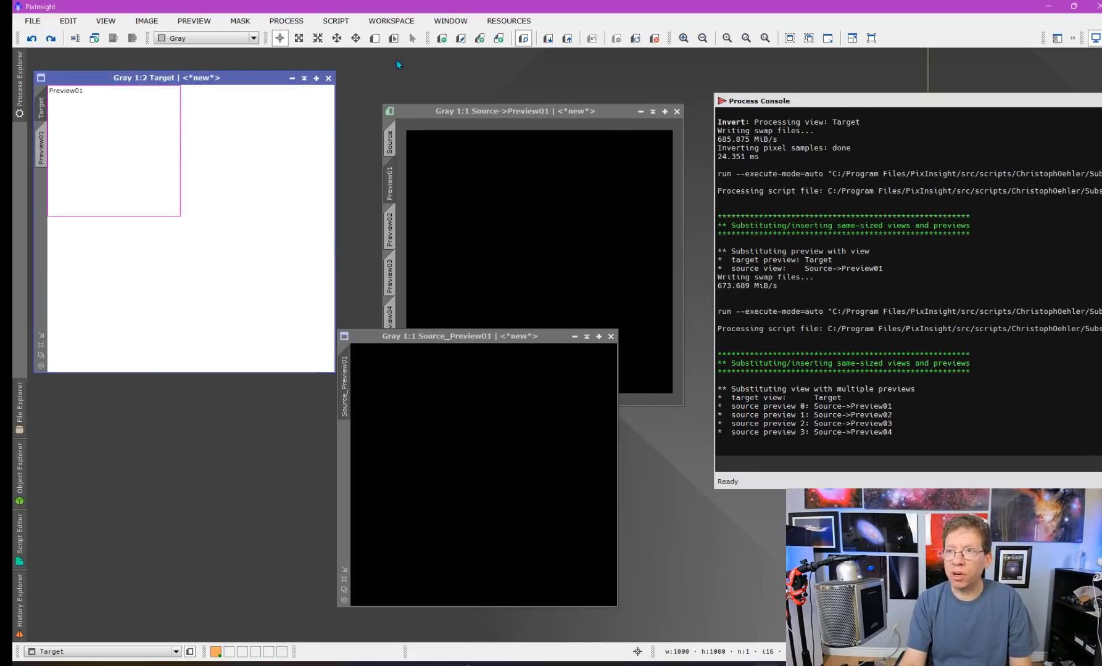
Step: Delete Target's new preview and copy Source's Preview01 onto Target instead
click(391, 41)
drag(138, 182, 281, 306)
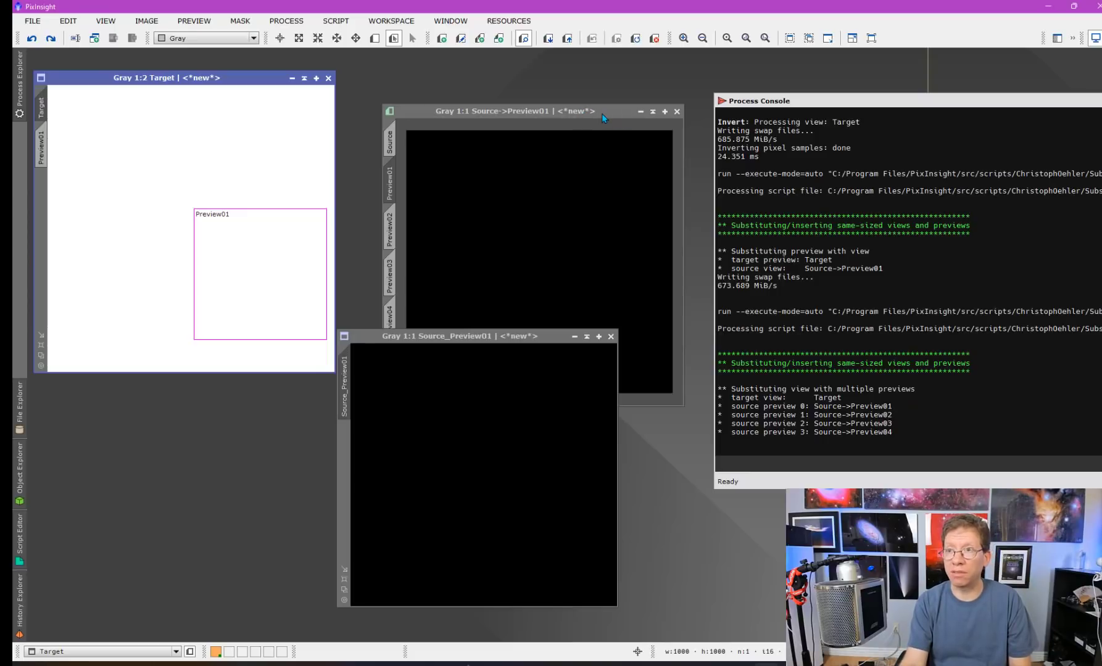
click(41, 137)
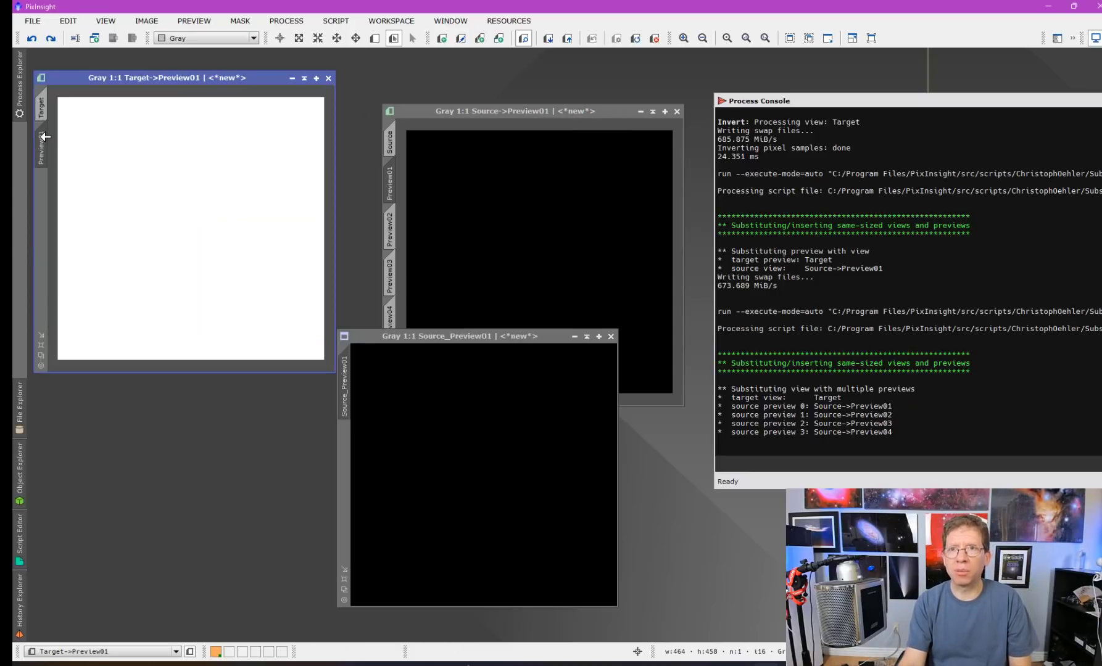
right_click(45, 137)
click(98, 250)
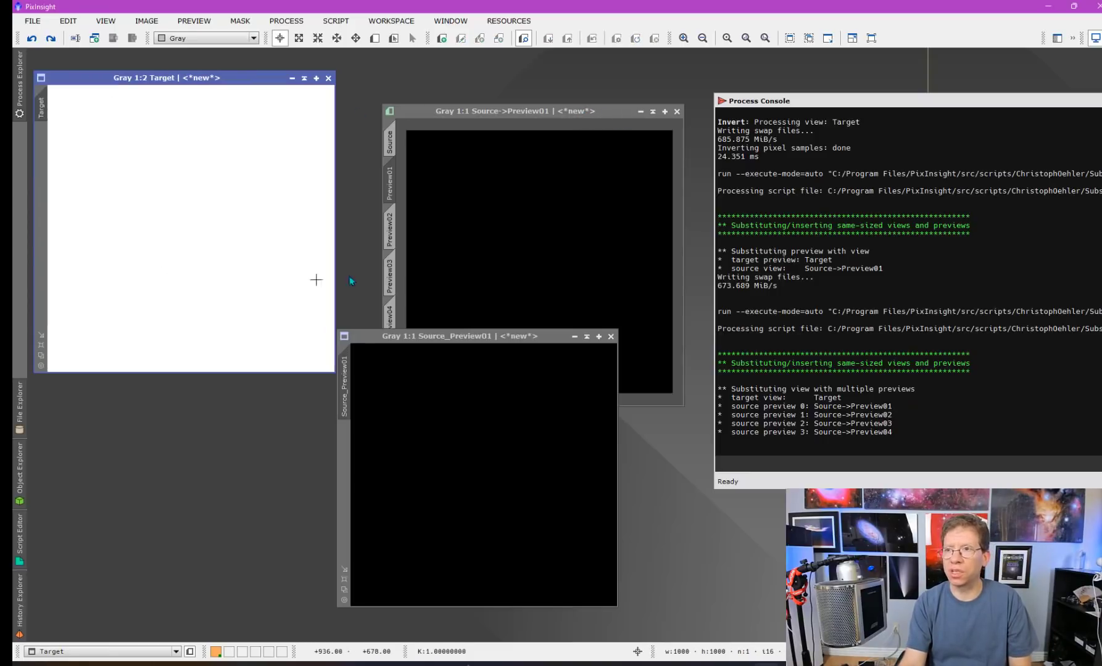
drag(390, 184, 41, 168)
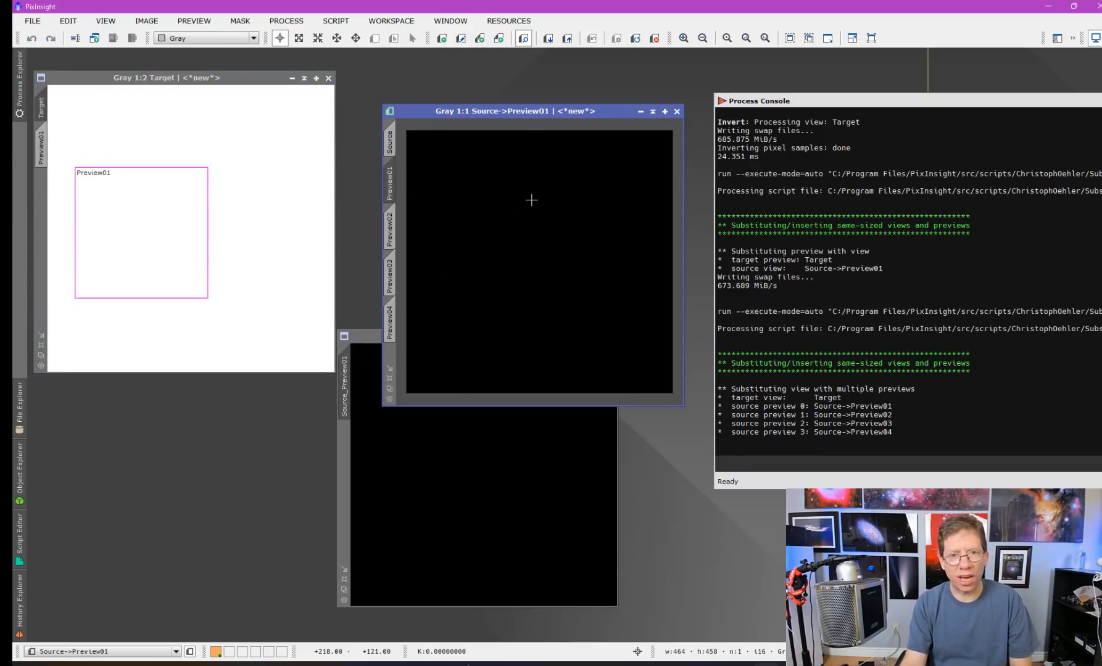
click(364, 345)
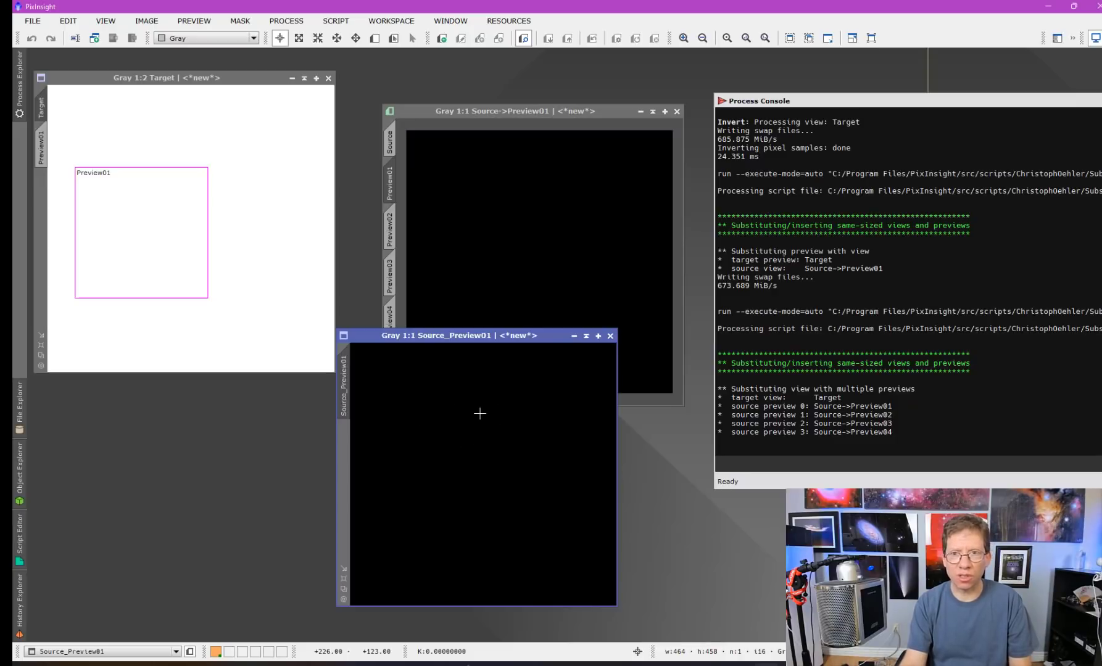
Step: Rename Source_Preview01 to solitary_Source and move Target's Preview01 toward the lower right
double_click(345, 395)
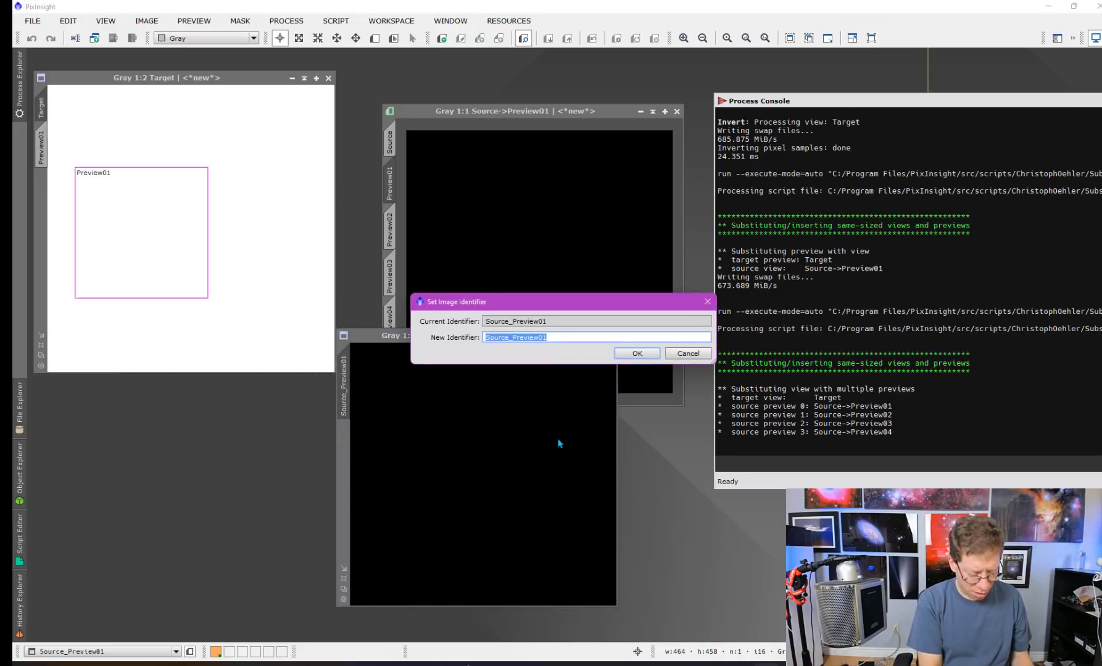
text(solitary)
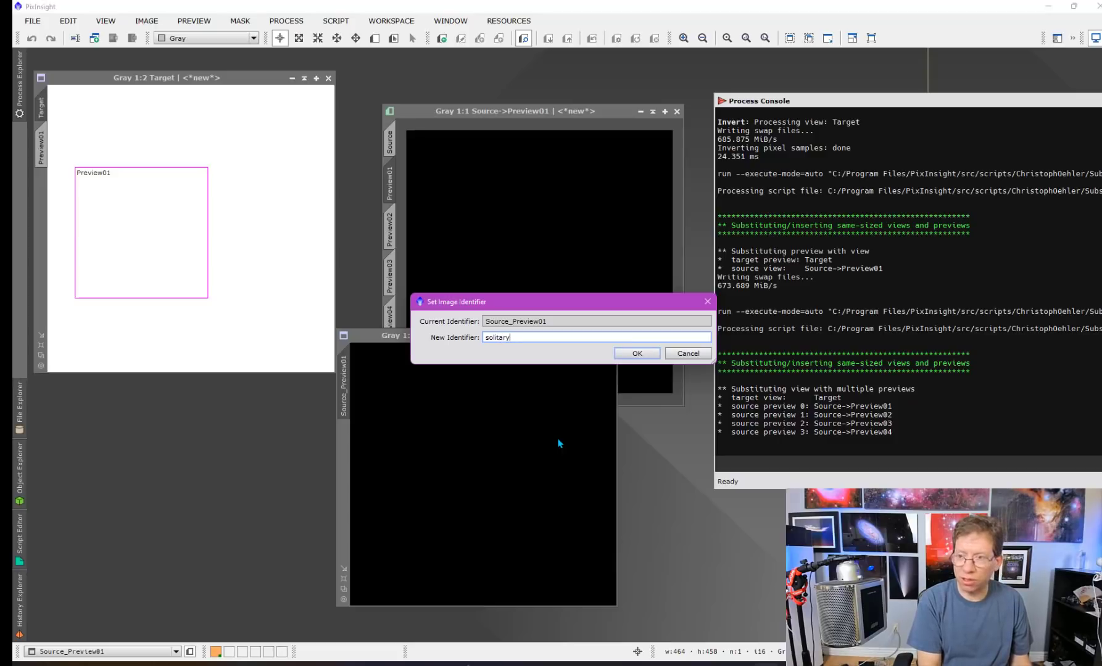
text(_Source)
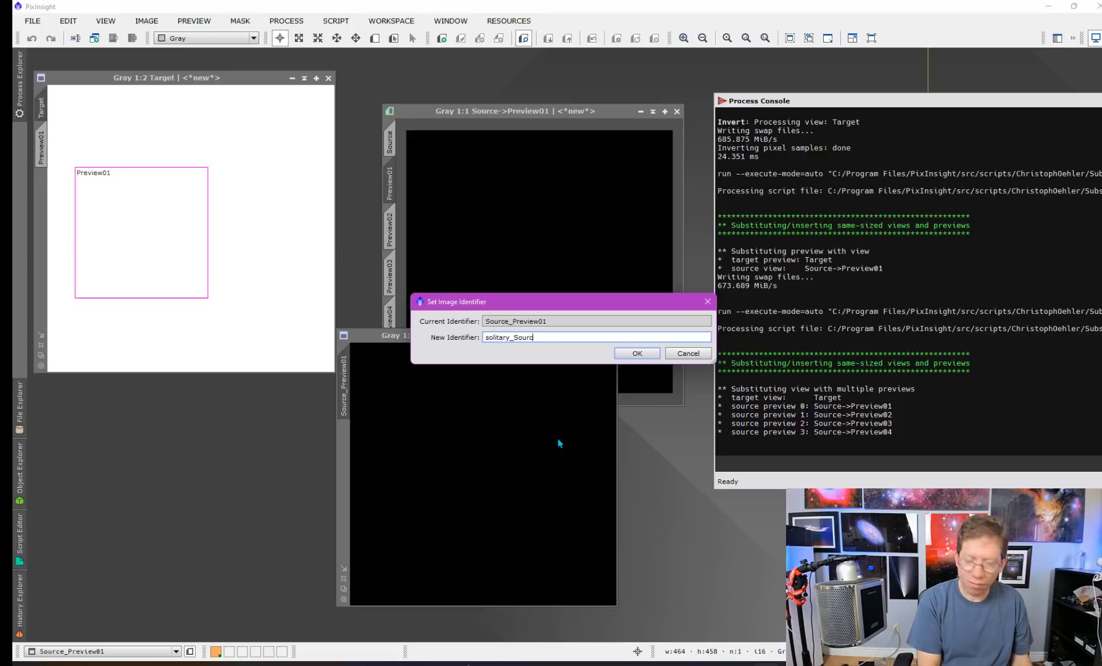
click(637, 353)
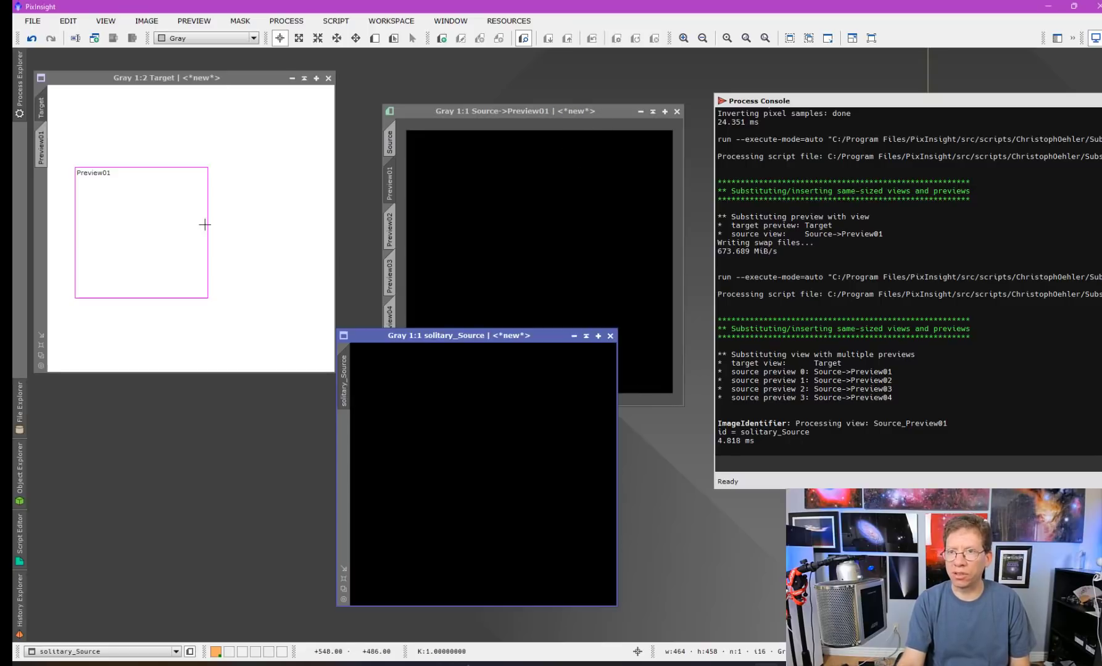
click(394, 39)
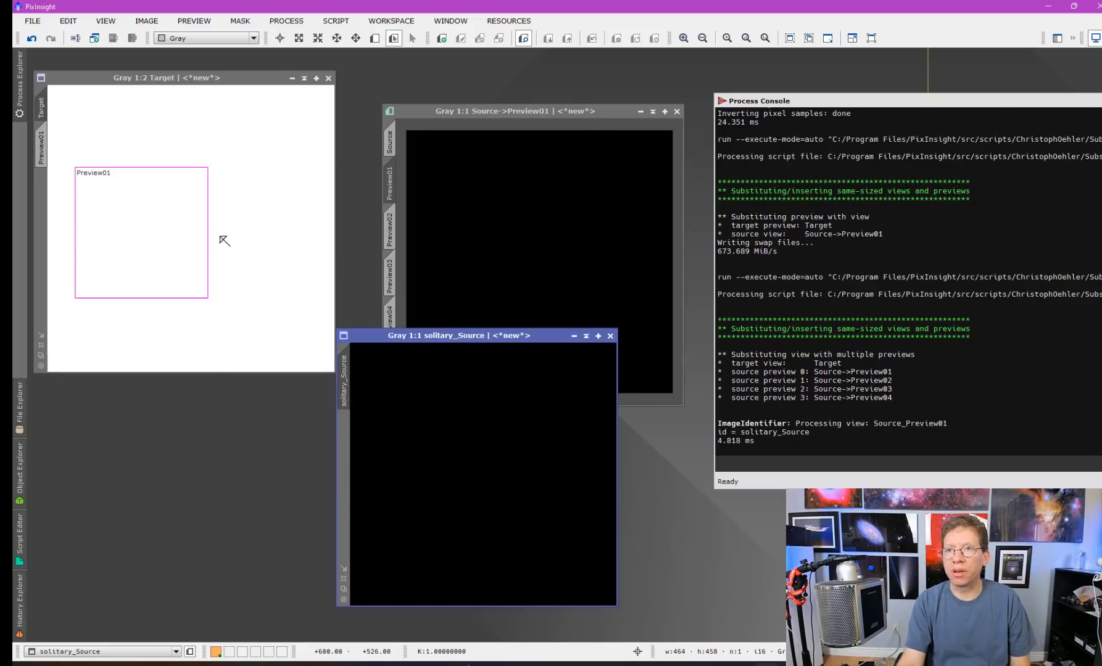
drag(165, 240, 271, 279)
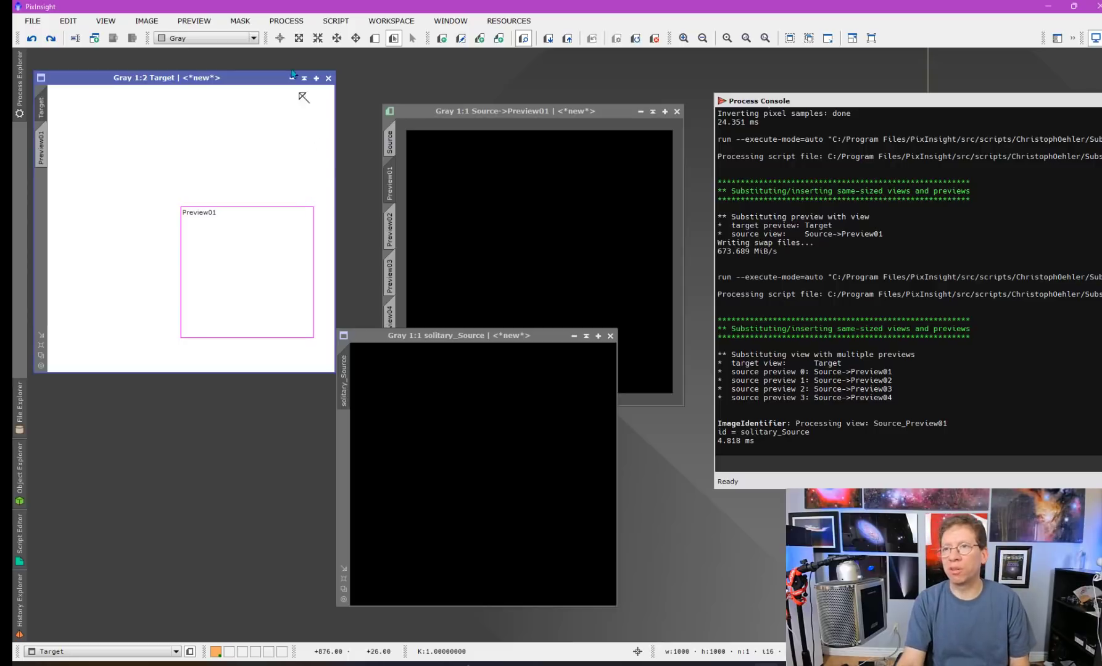
Step: Run Substitute with solitary_Source as source view and Target as target view
click(333, 22)
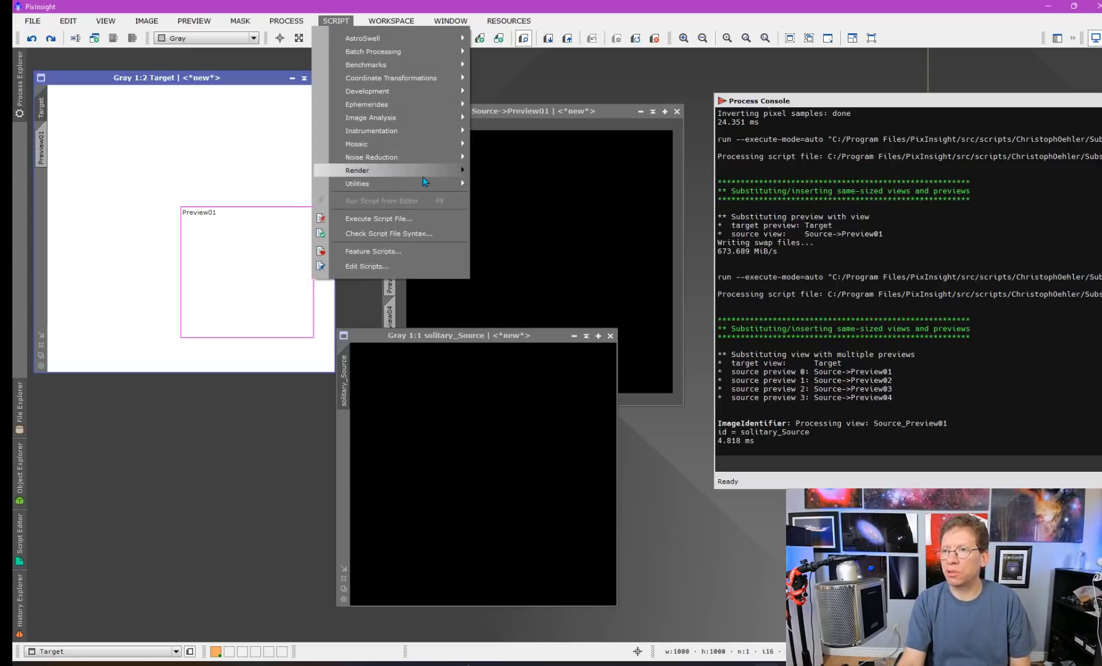
mouse_move(423, 184)
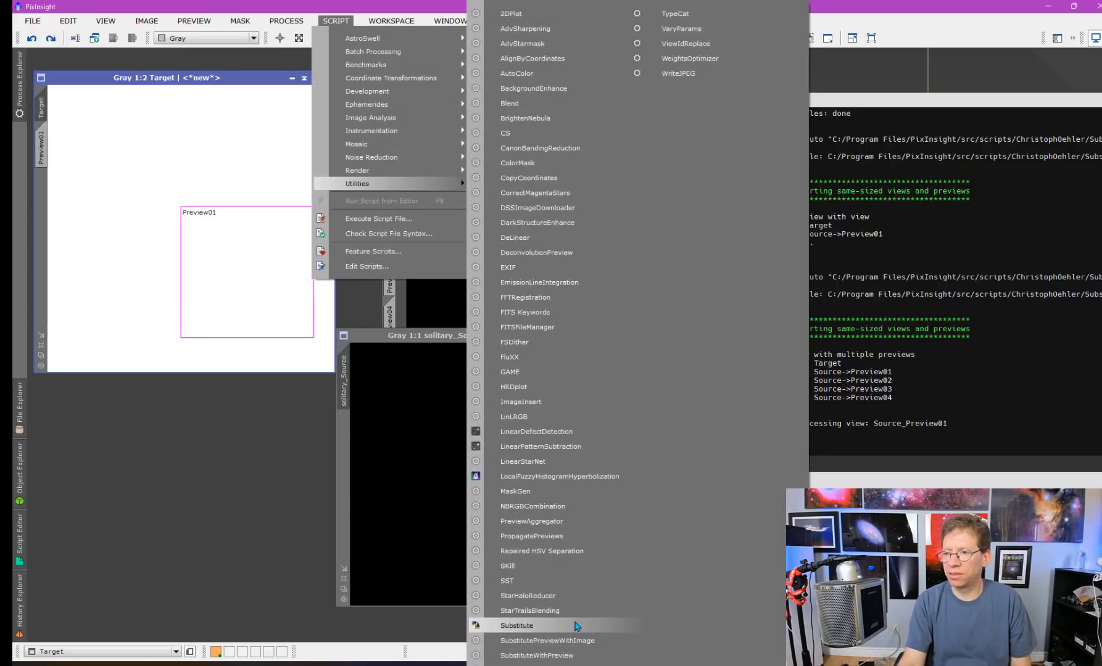
click(574, 624)
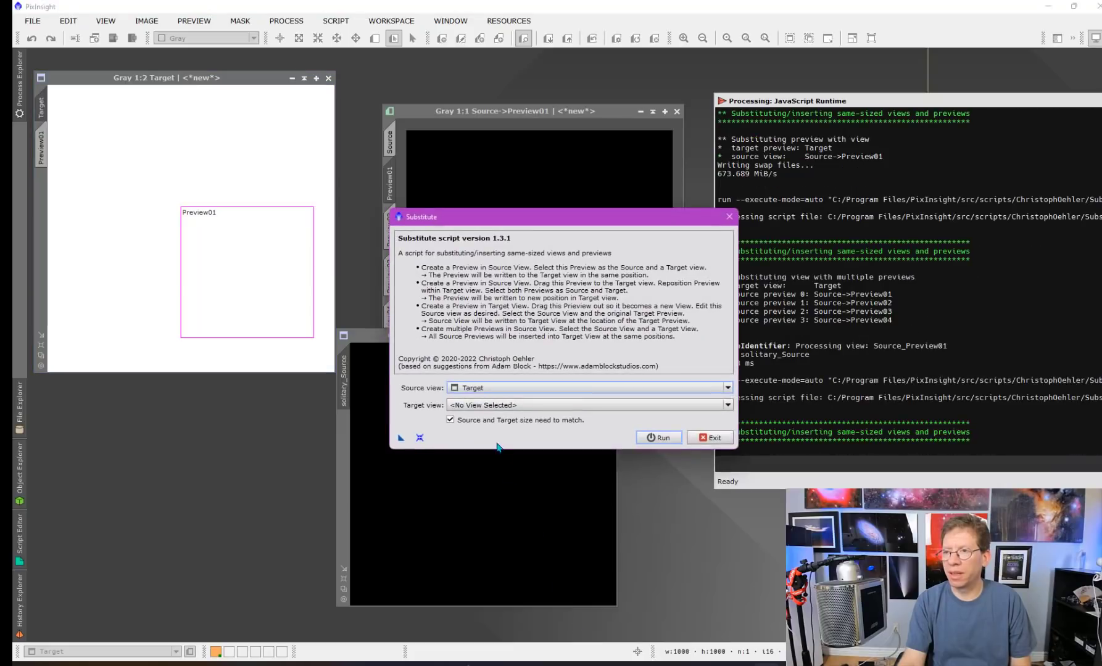
click(480, 388)
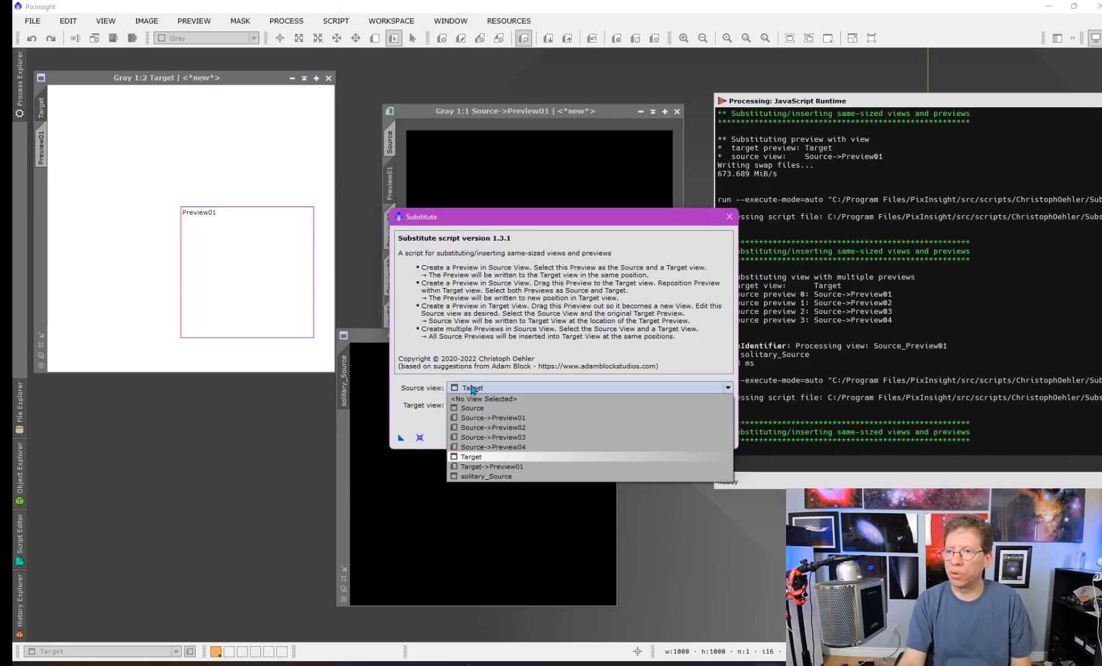
click(485, 476)
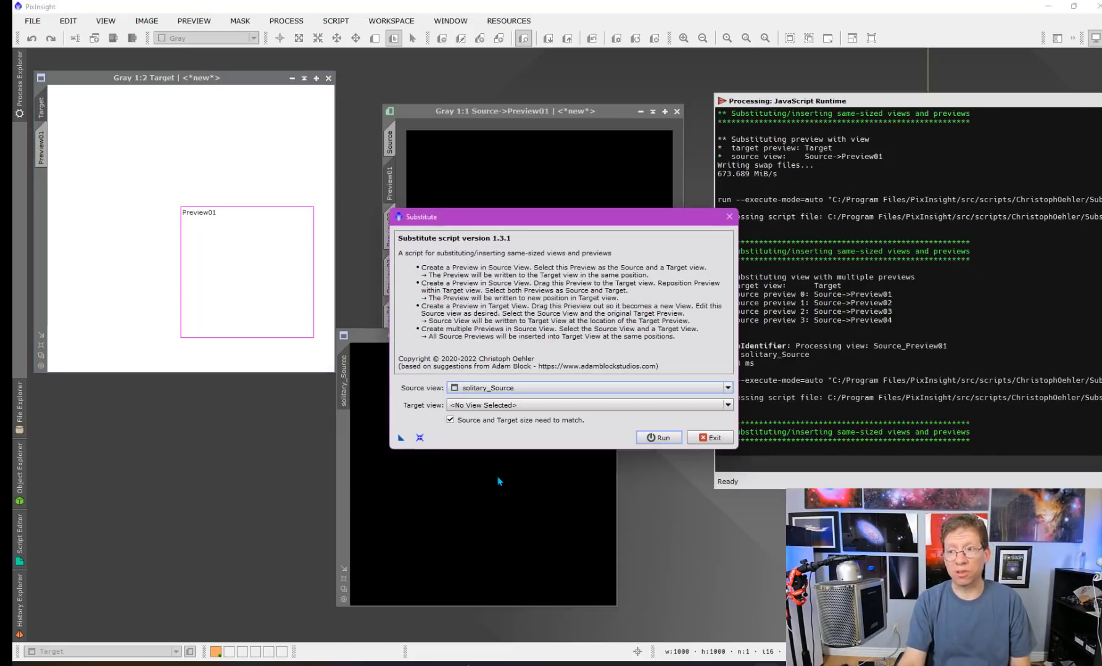
click(491, 405)
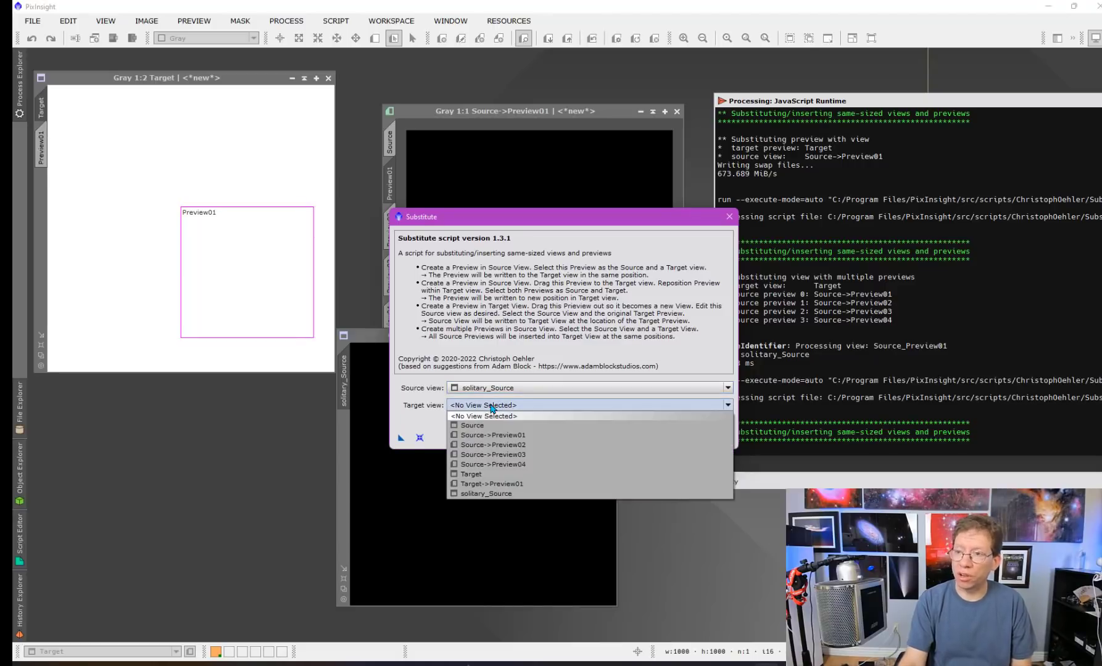
click(494, 475)
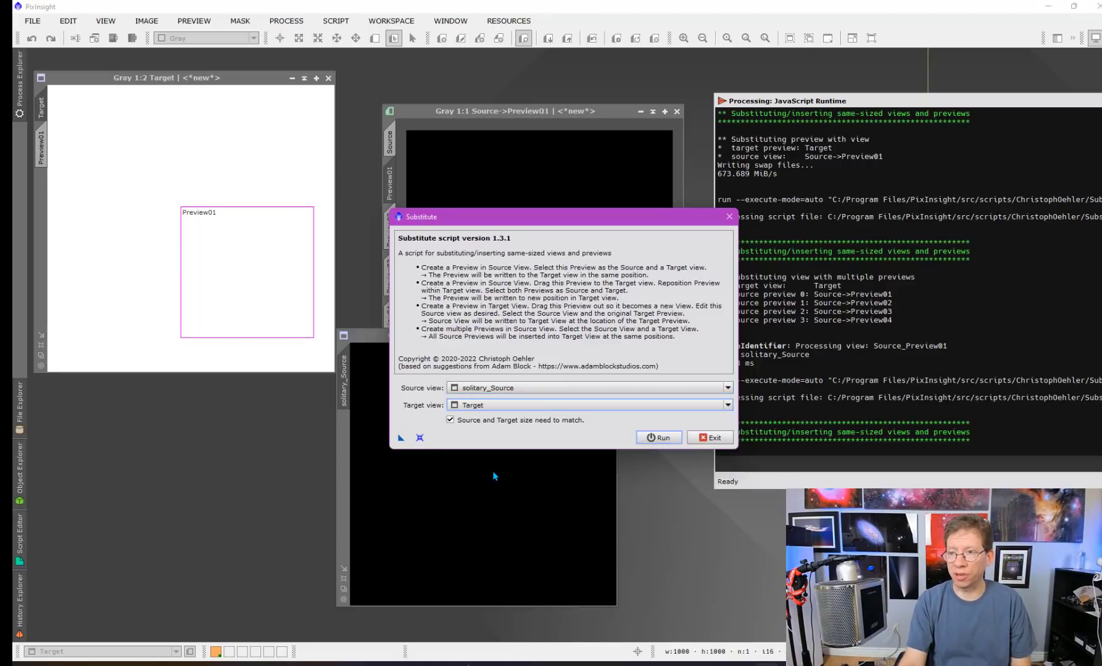
click(659, 438)
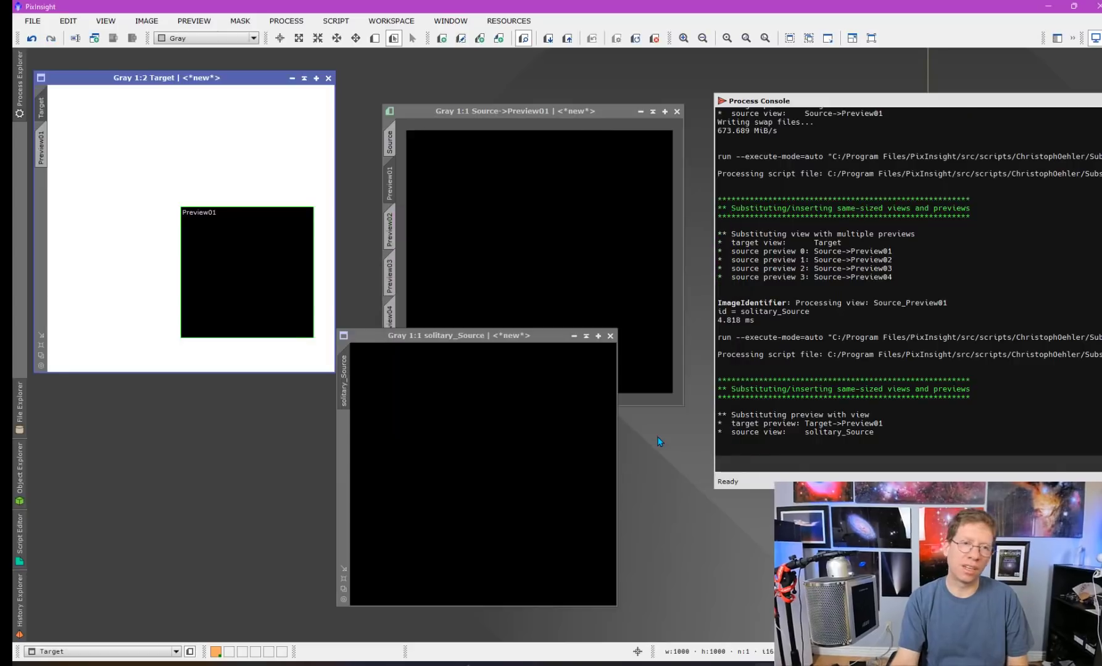